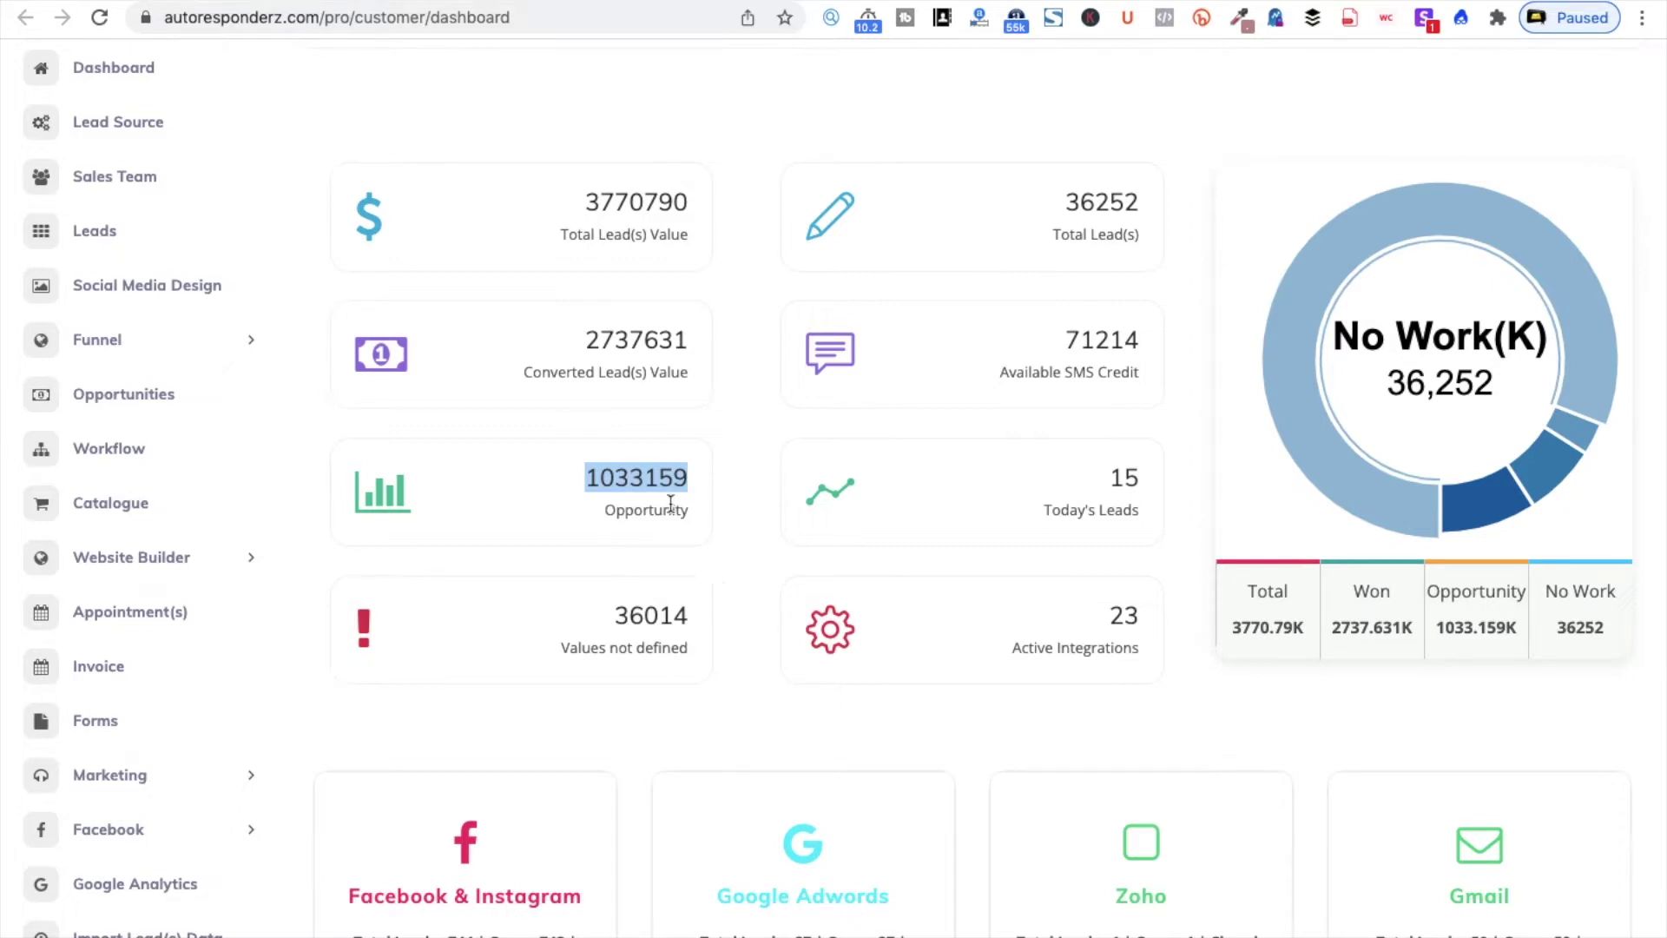
Step: Examine the dashboard's opportunity, today's leads and undefined values figures
double_click(656, 480)
left_click(1125, 479)
double_click(1125, 480)
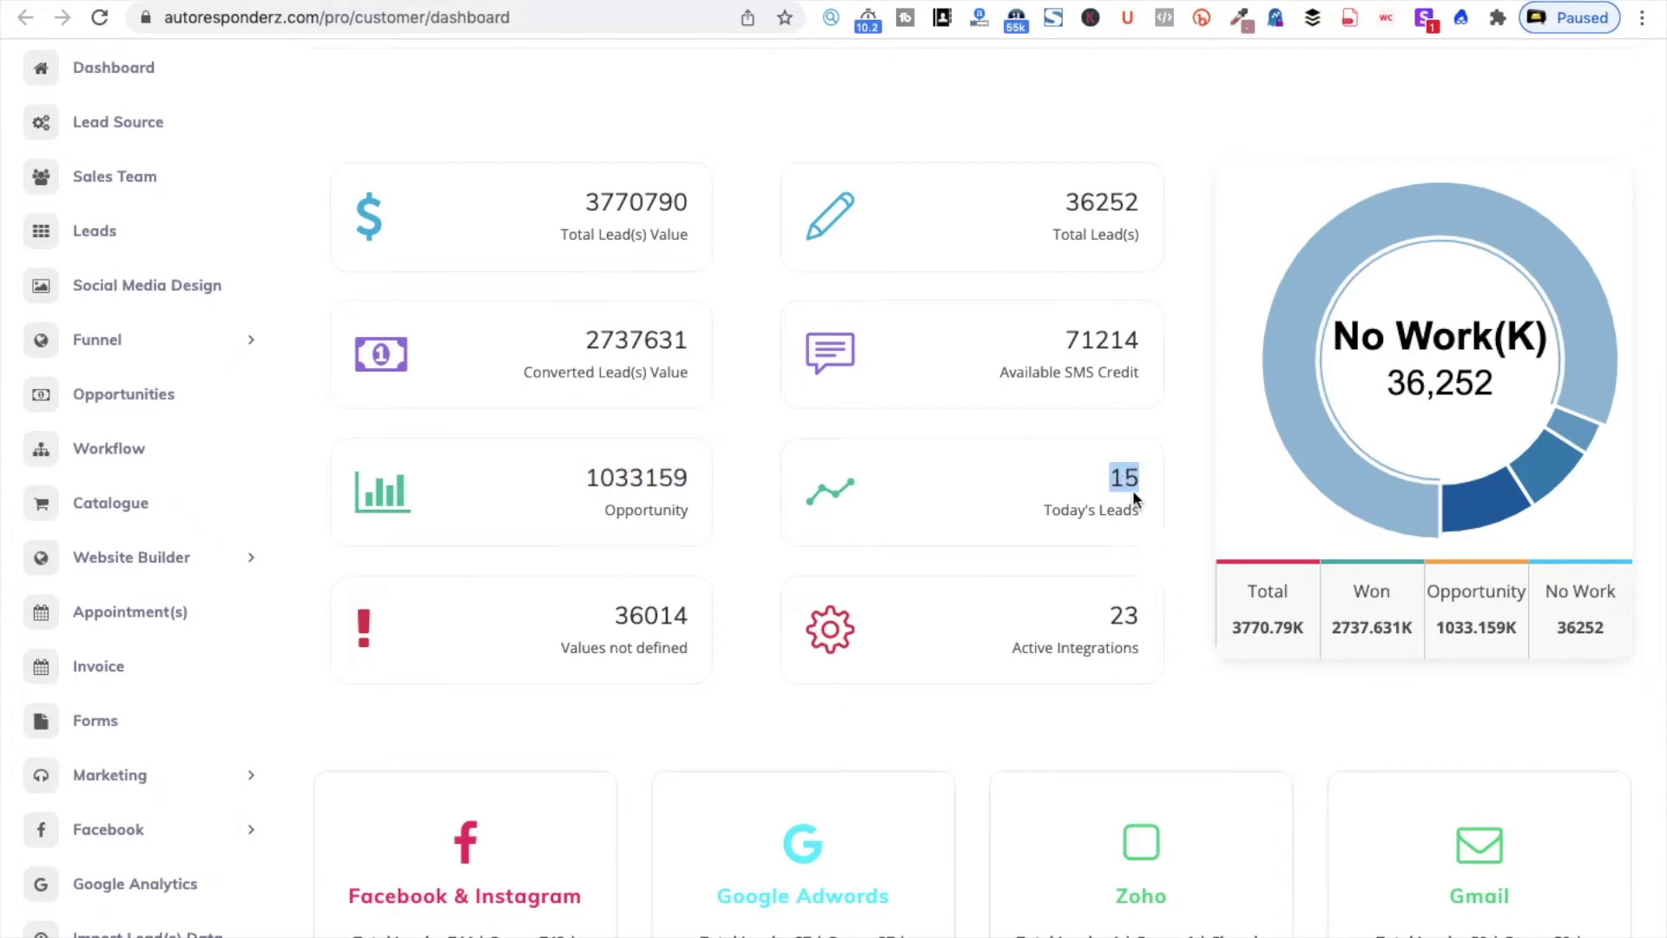
double_click(657, 619)
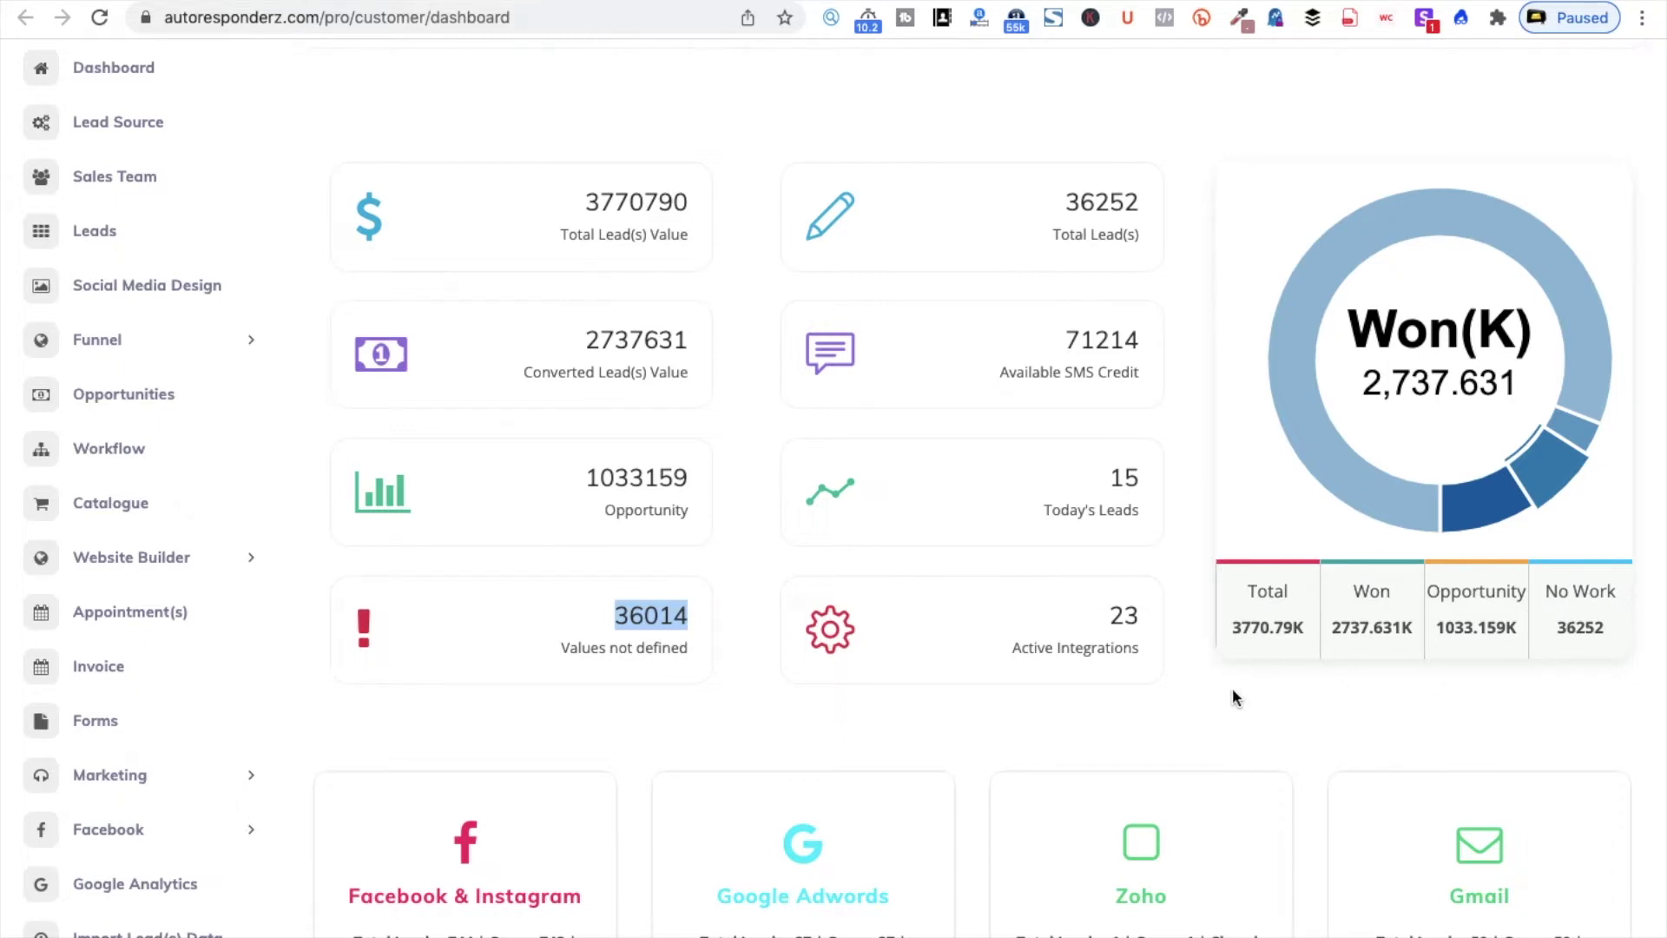
Step: Open the form for adding a custom lead from the leads list and set its integration category to Telecalling
left_click(122, 250)
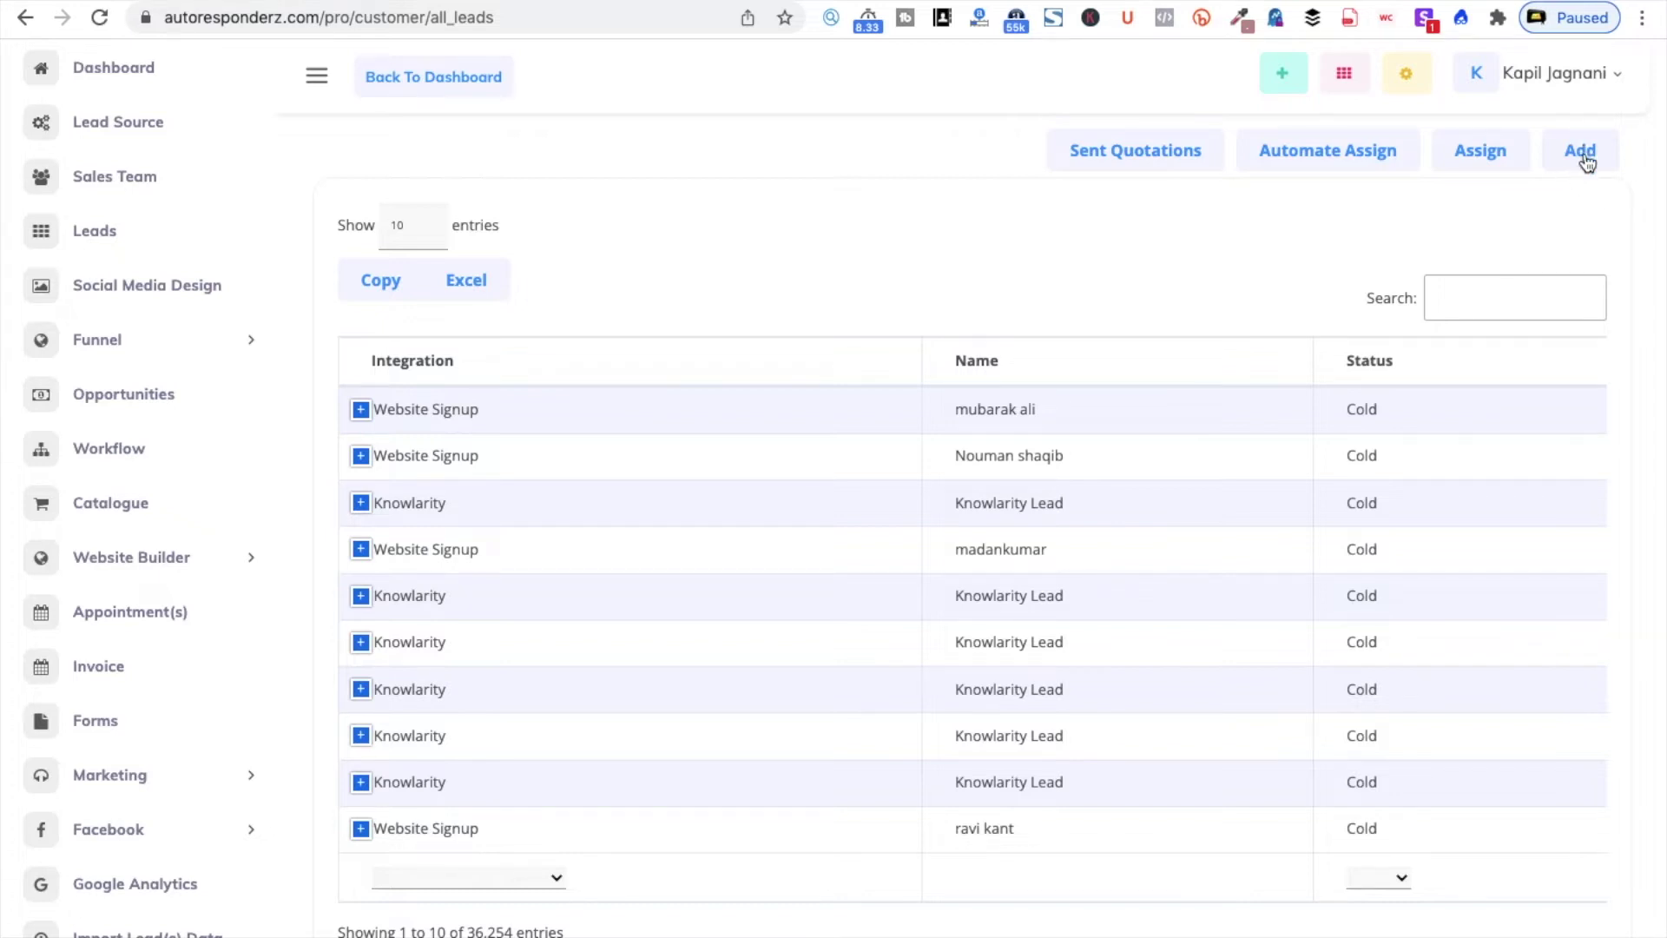
left_click(1581, 153)
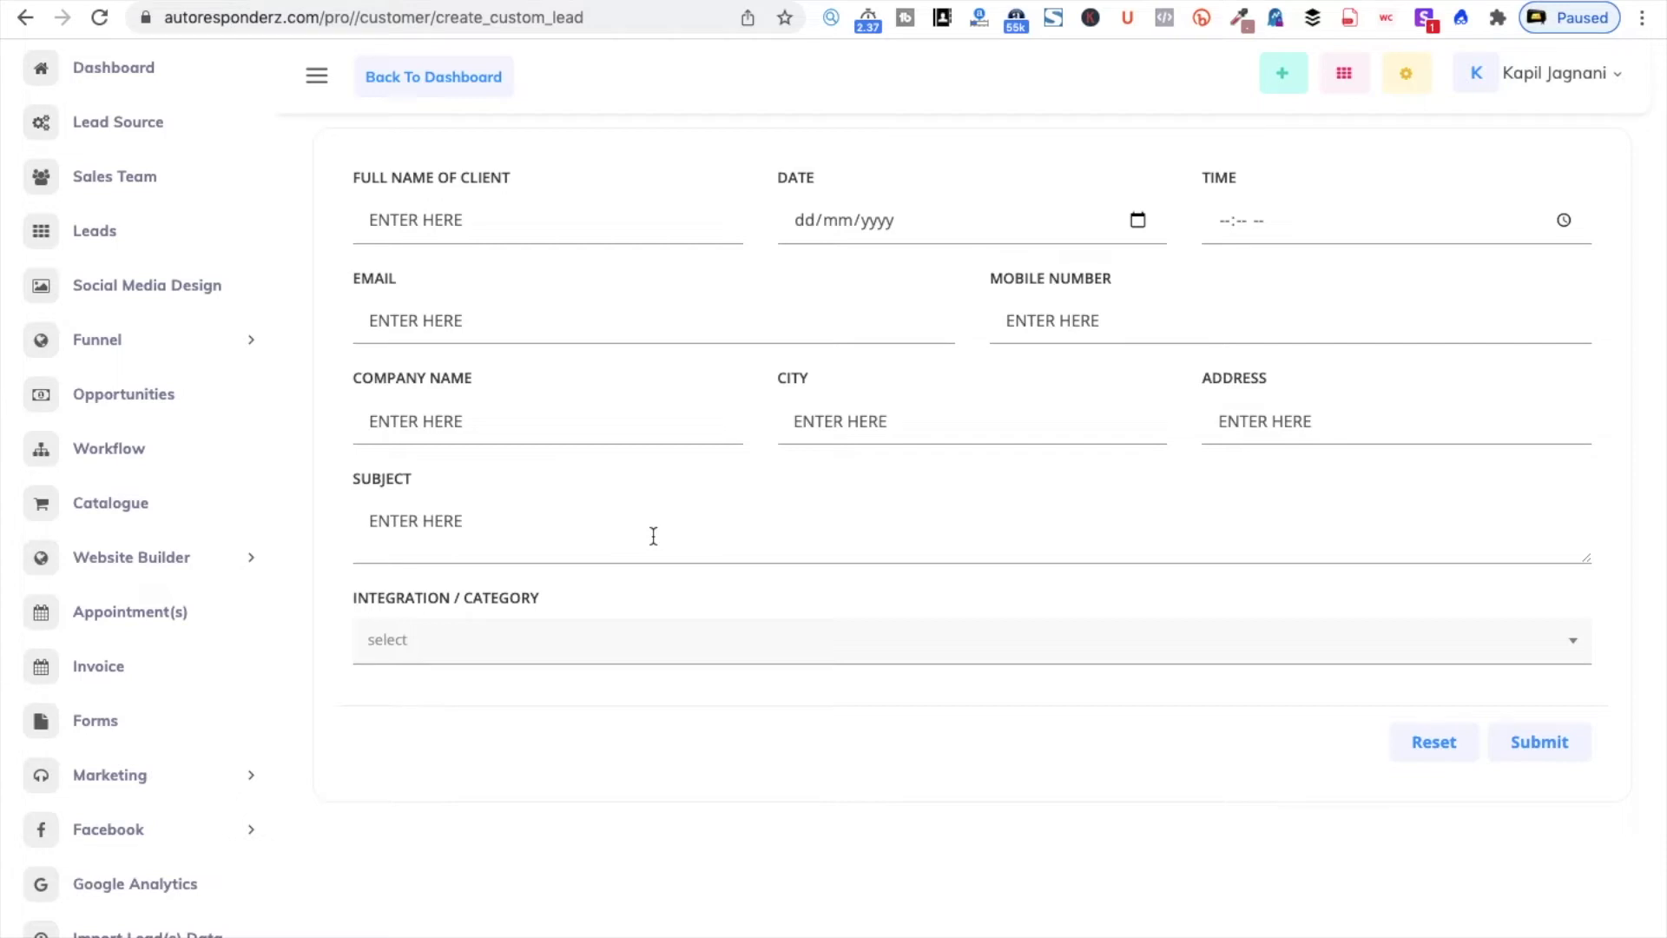
left_click(647, 637)
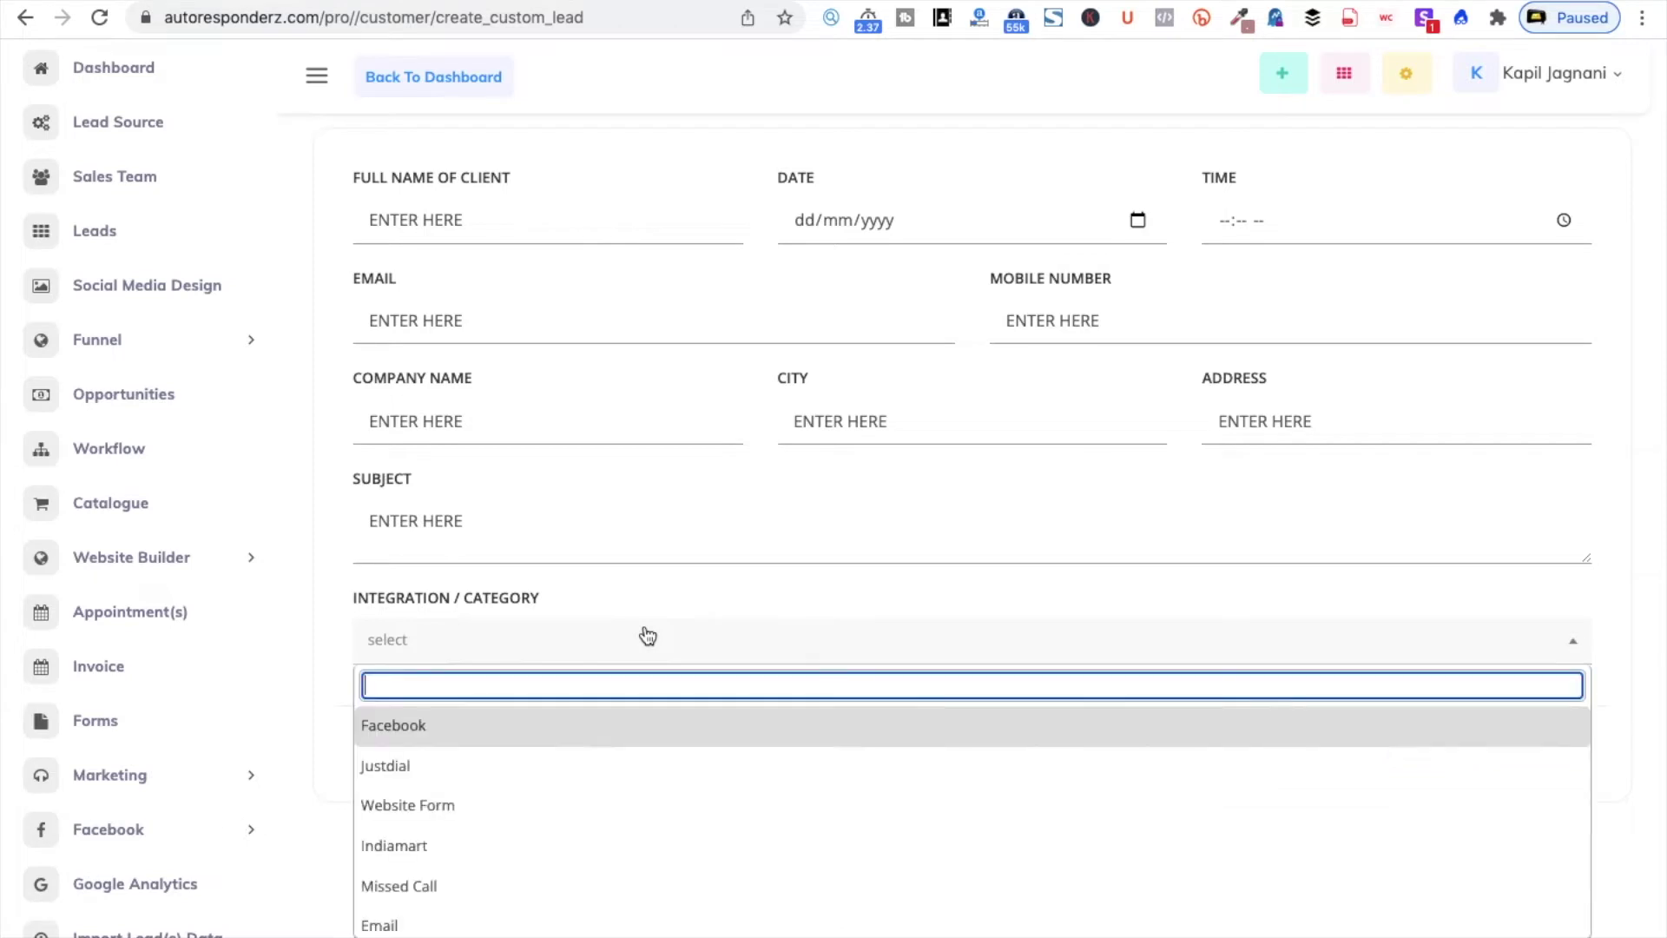
scroll(544, 807, "down", 5)
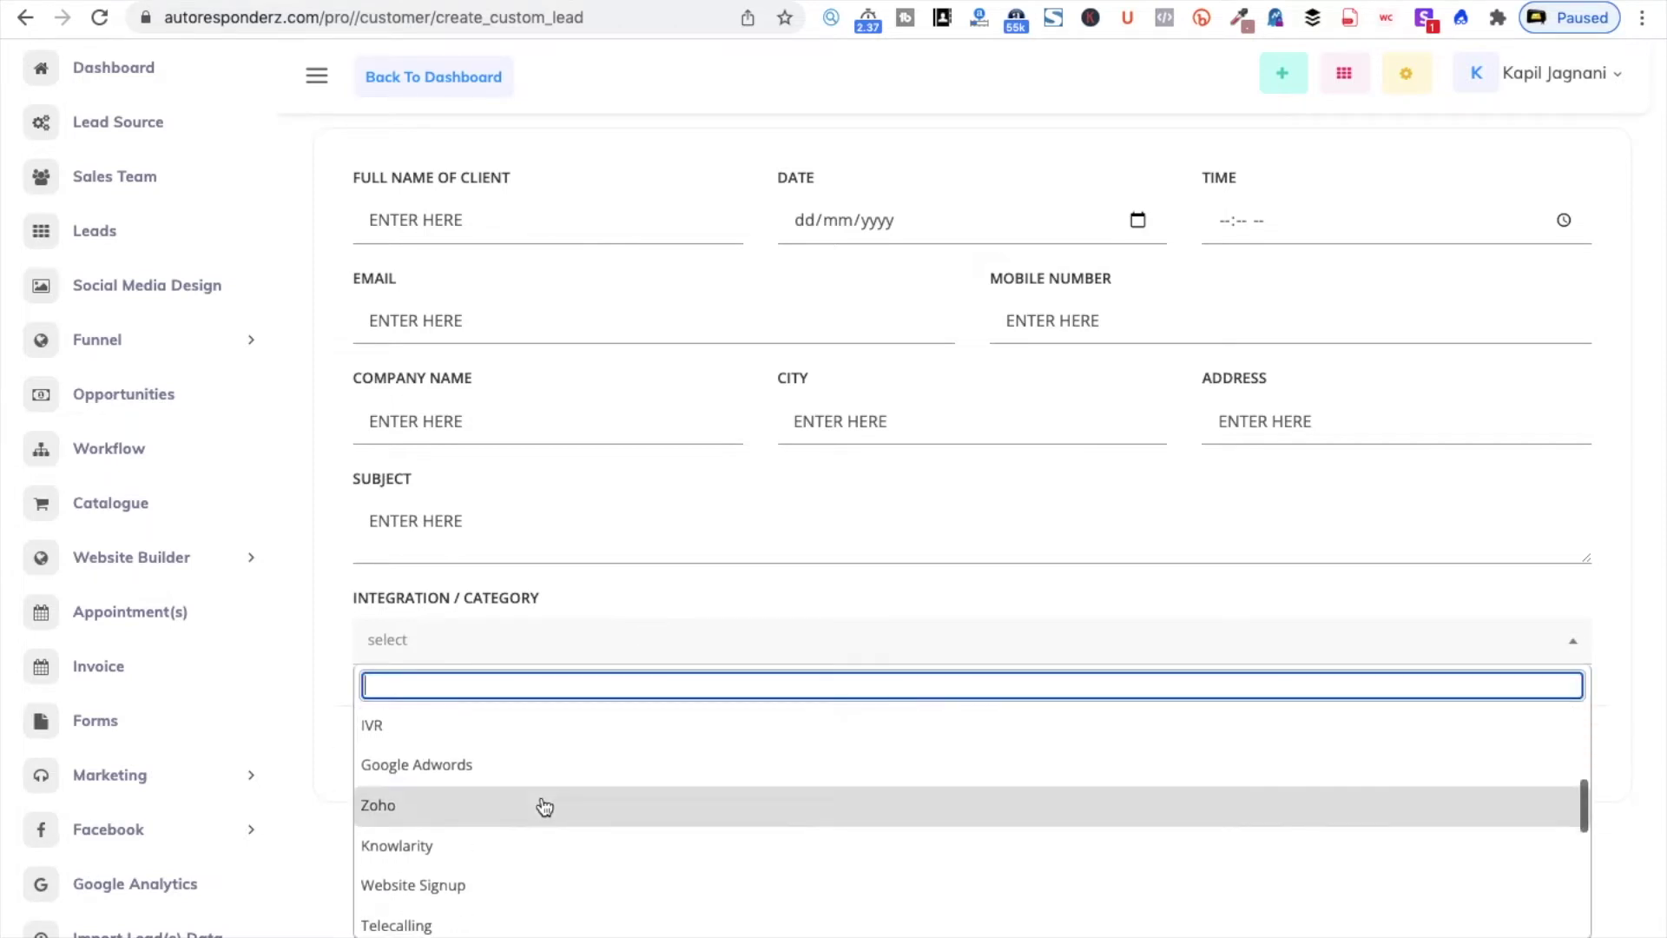
scroll(544, 808, "down", 2)
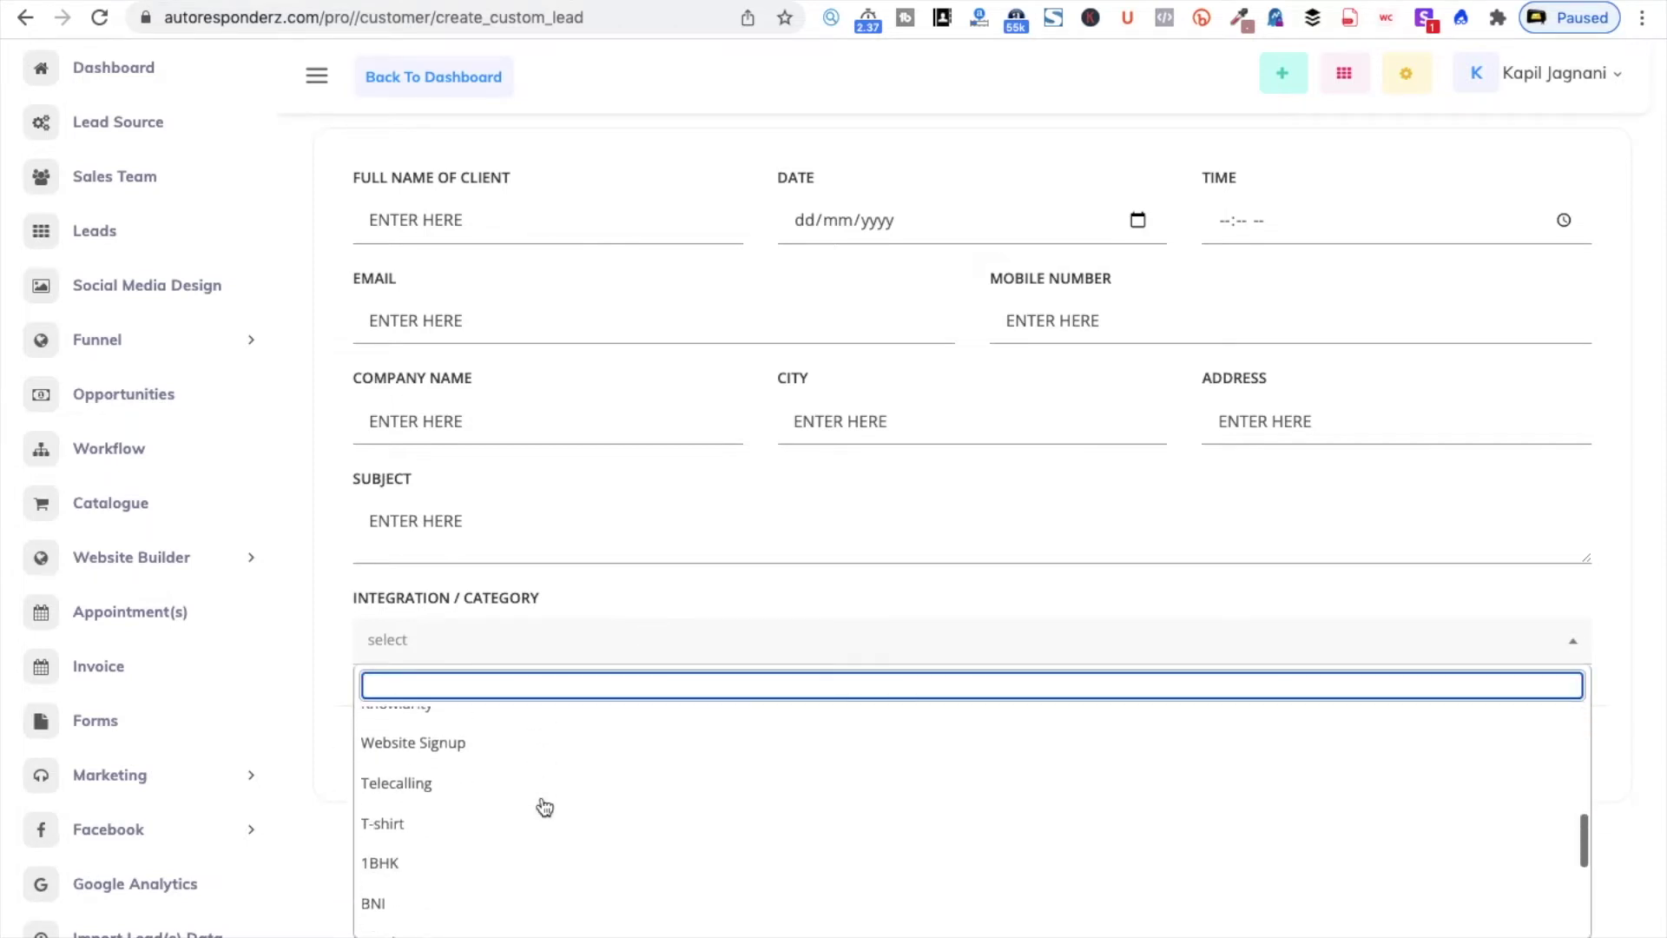
left_click(430, 787)
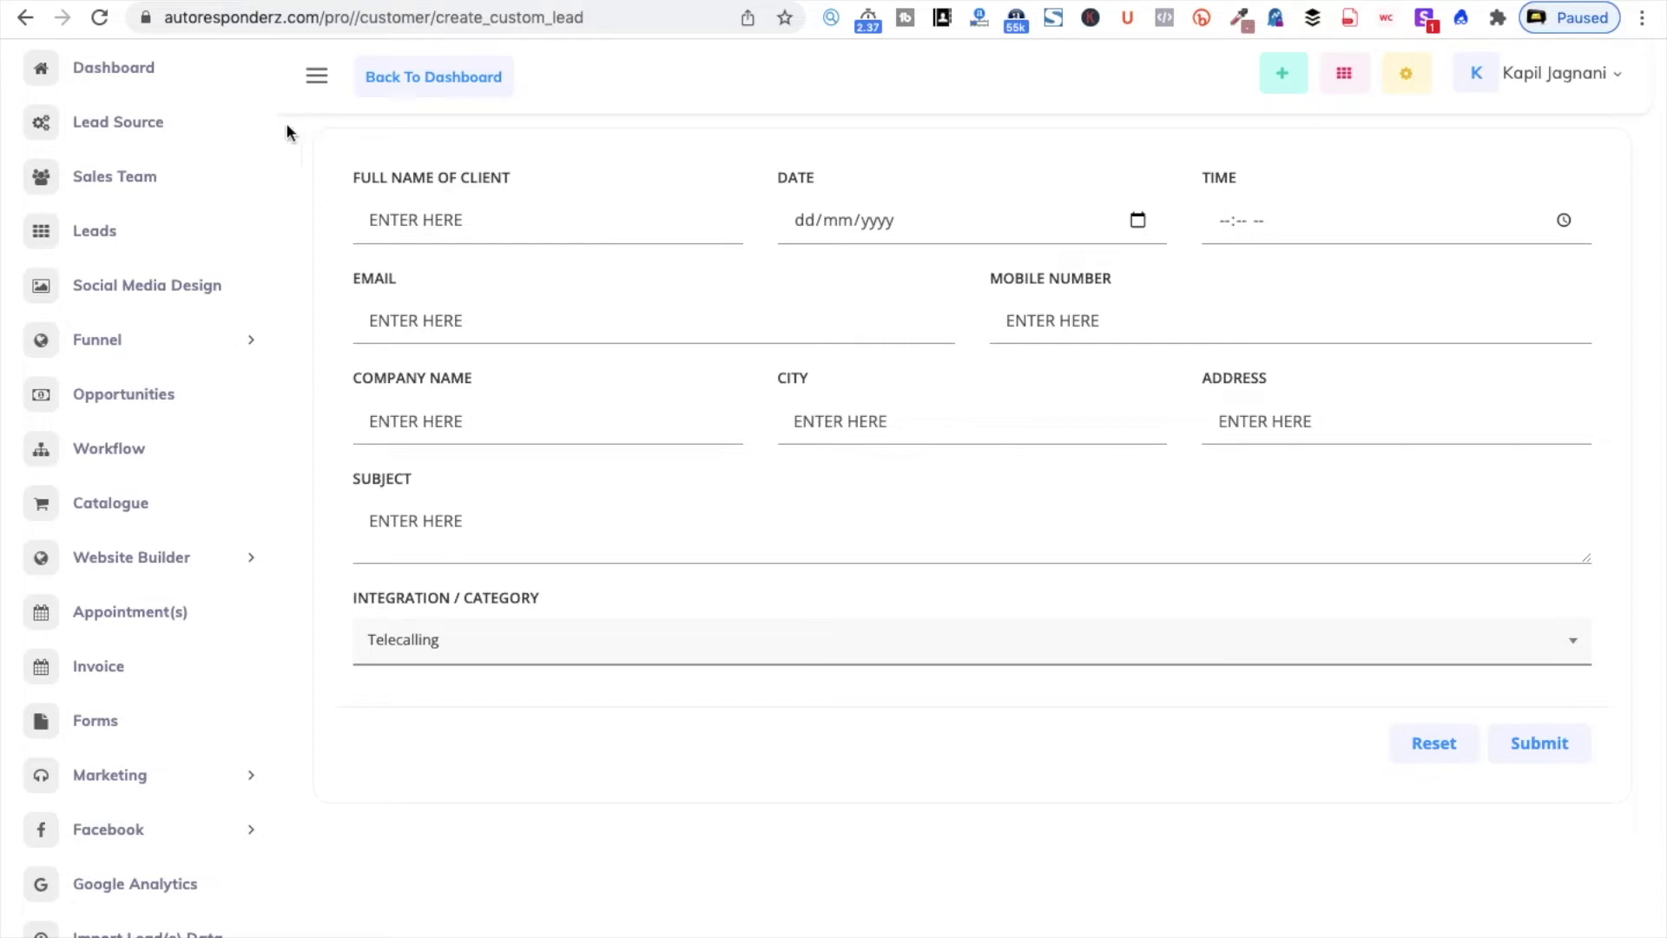
Step: Review the available integration categories for the new lead, then return to the leads list without submitting the form
left_click(512, 658)
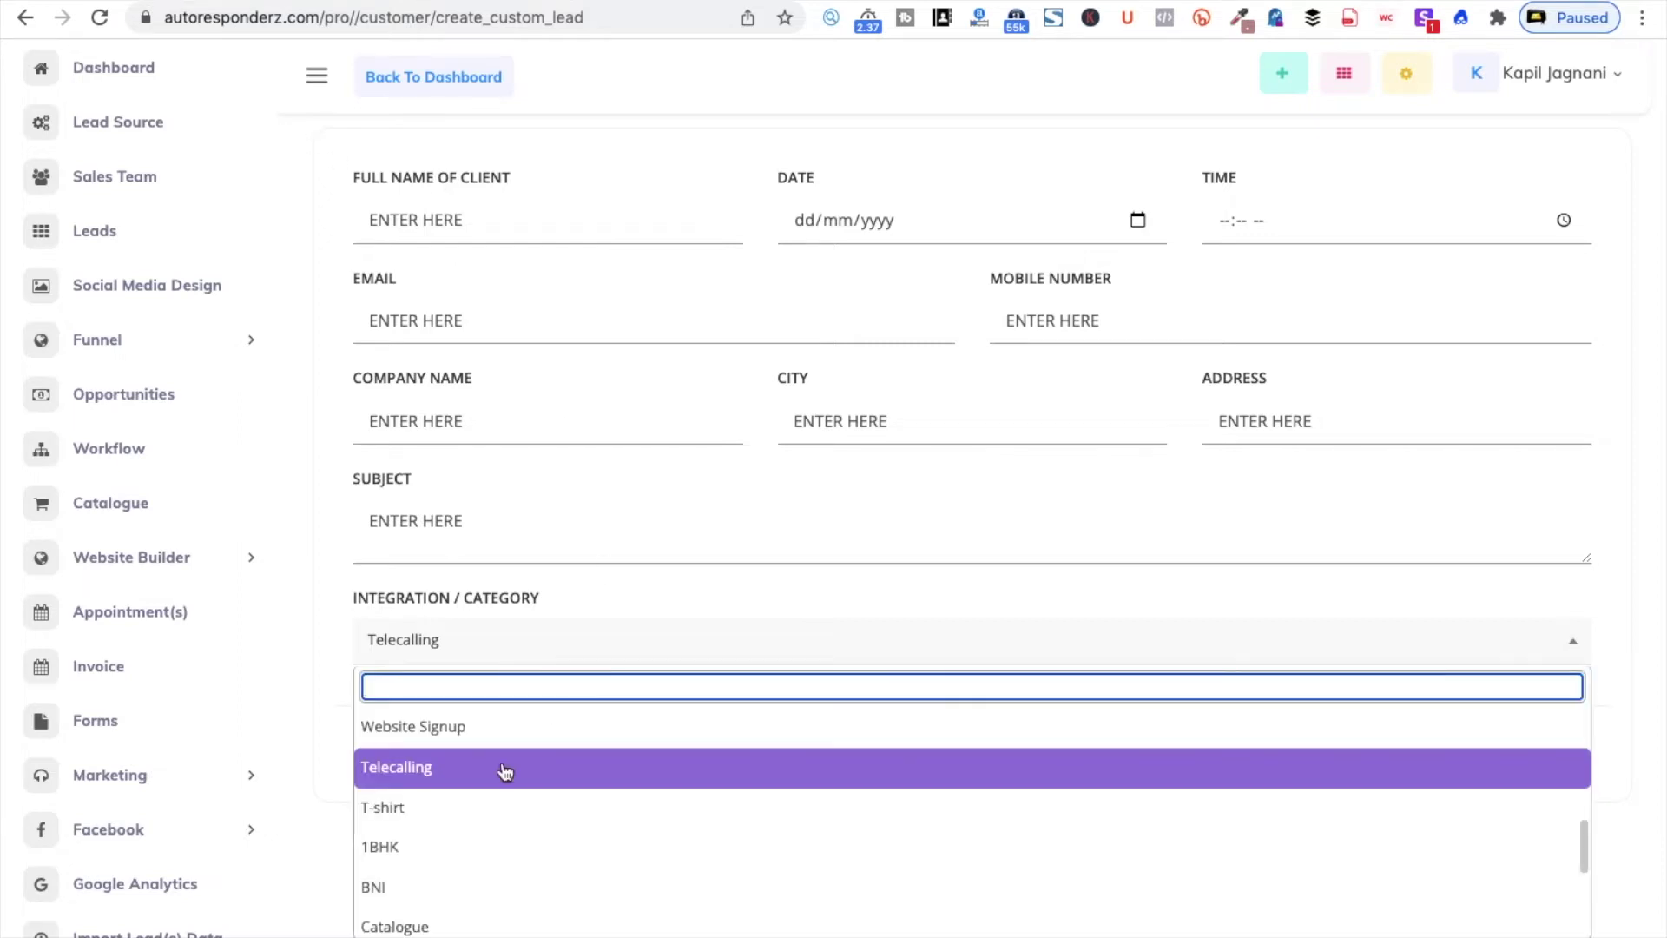
scroll(503, 769, "down", 5)
scroll(505, 771, "up", 6)
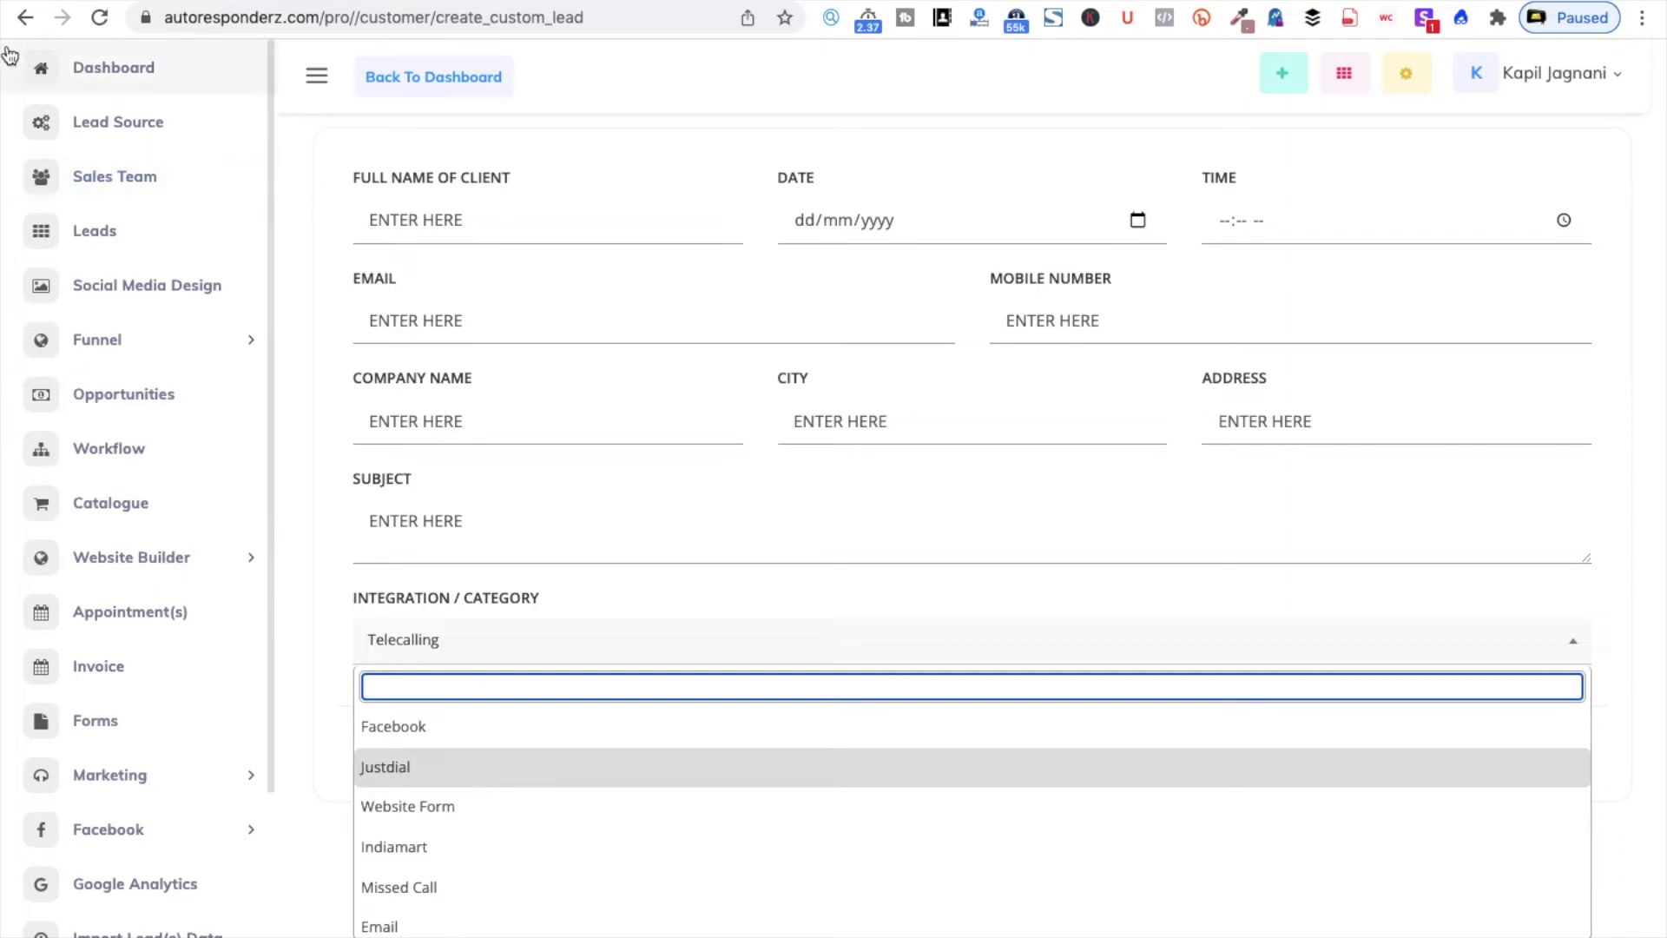
left_click(28, 18)
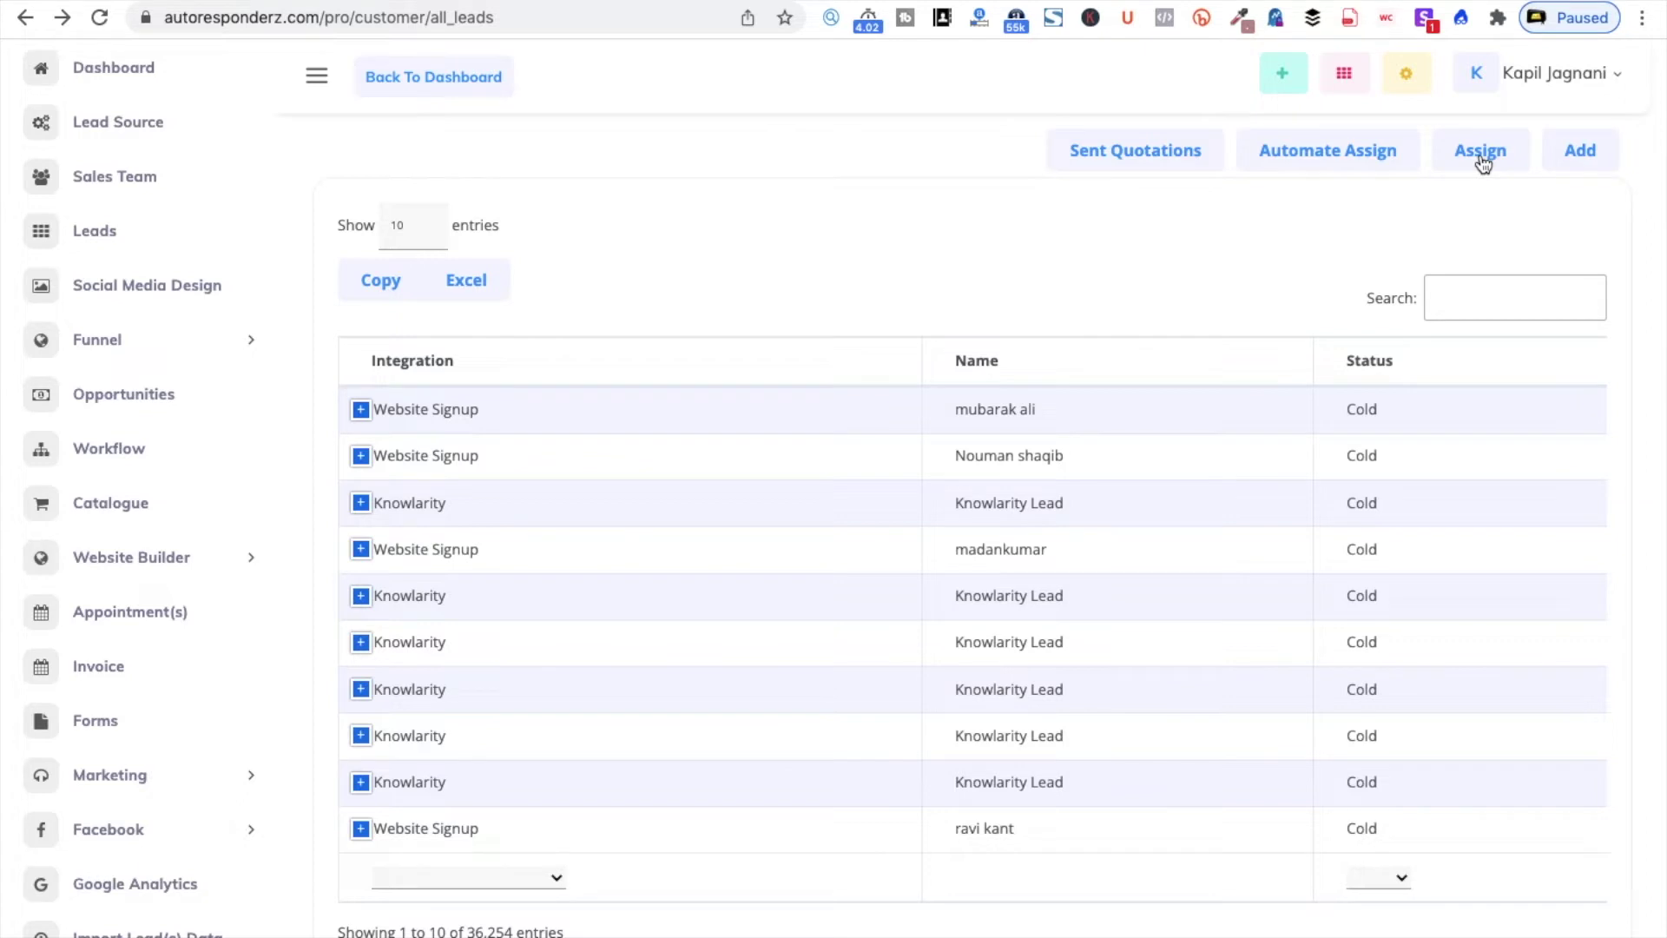
Step: Try to assign the first Website Signup lead in the lead assignment list to a sales executive
left_click(1481, 162)
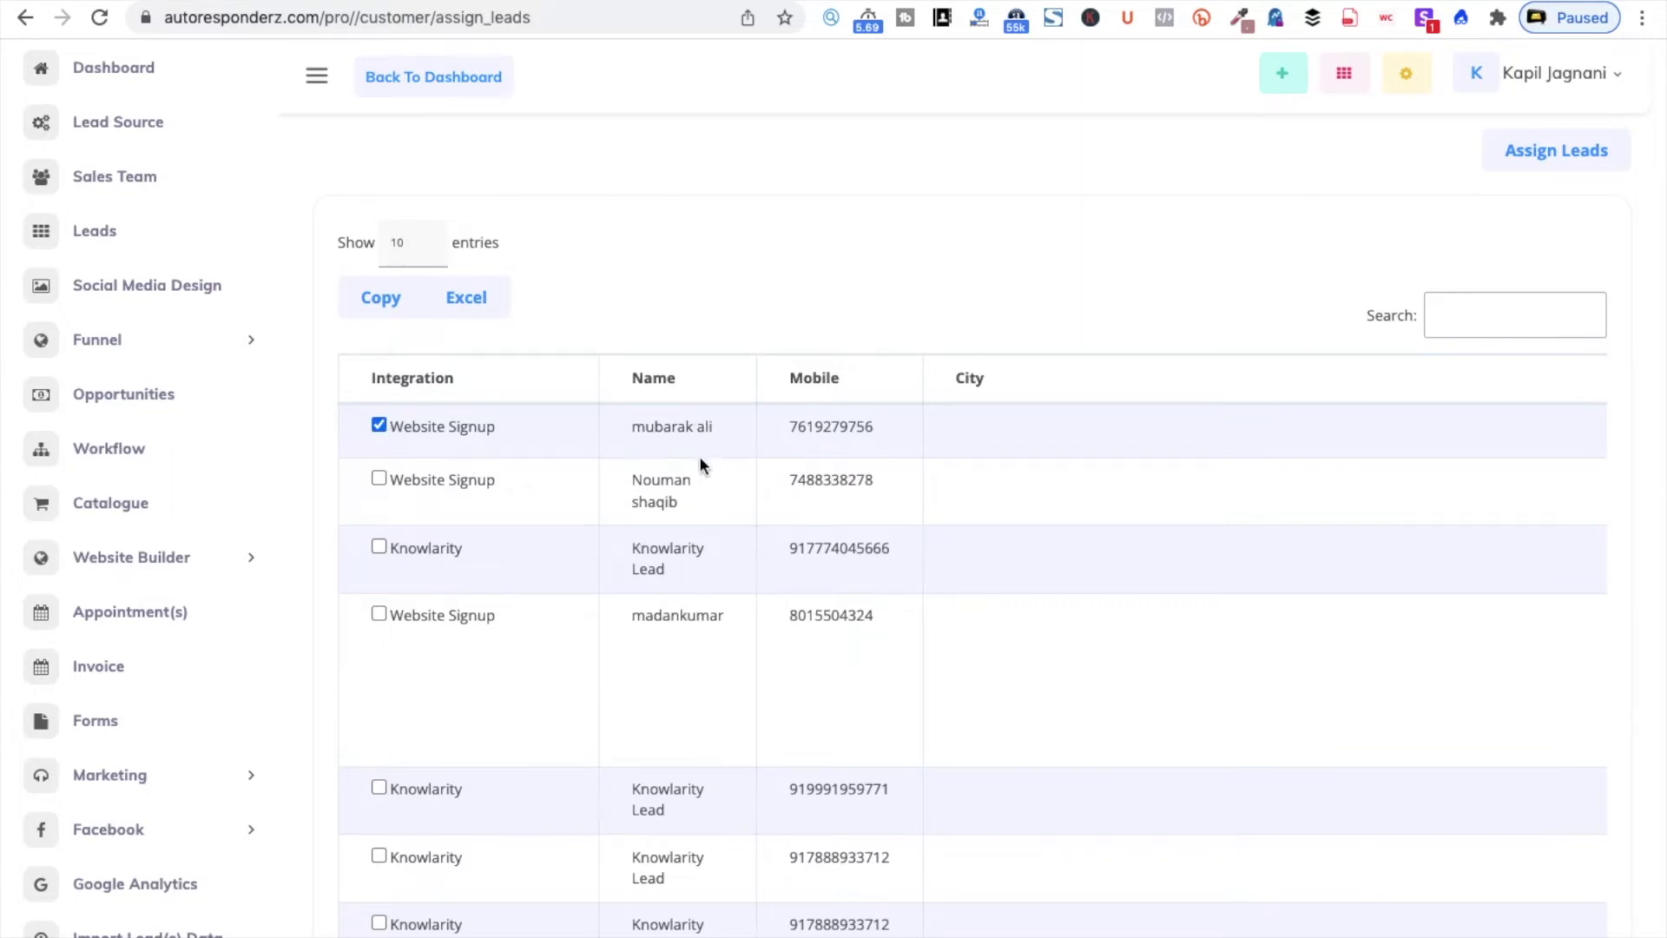
left_click(1569, 165)
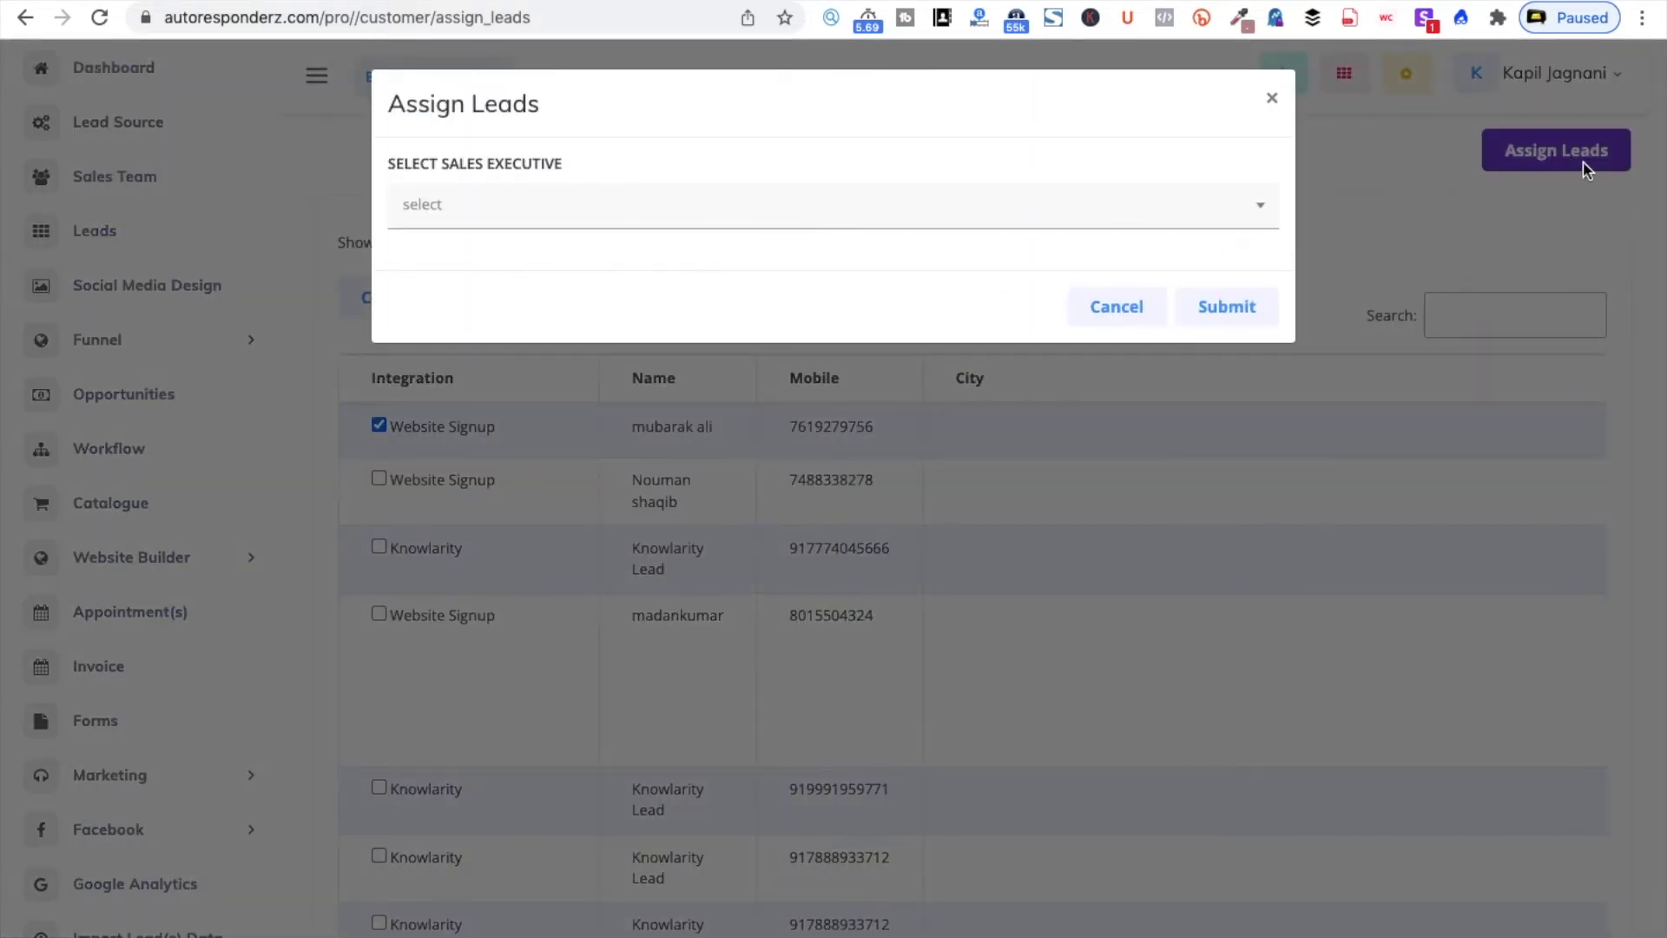
left_click(687, 215)
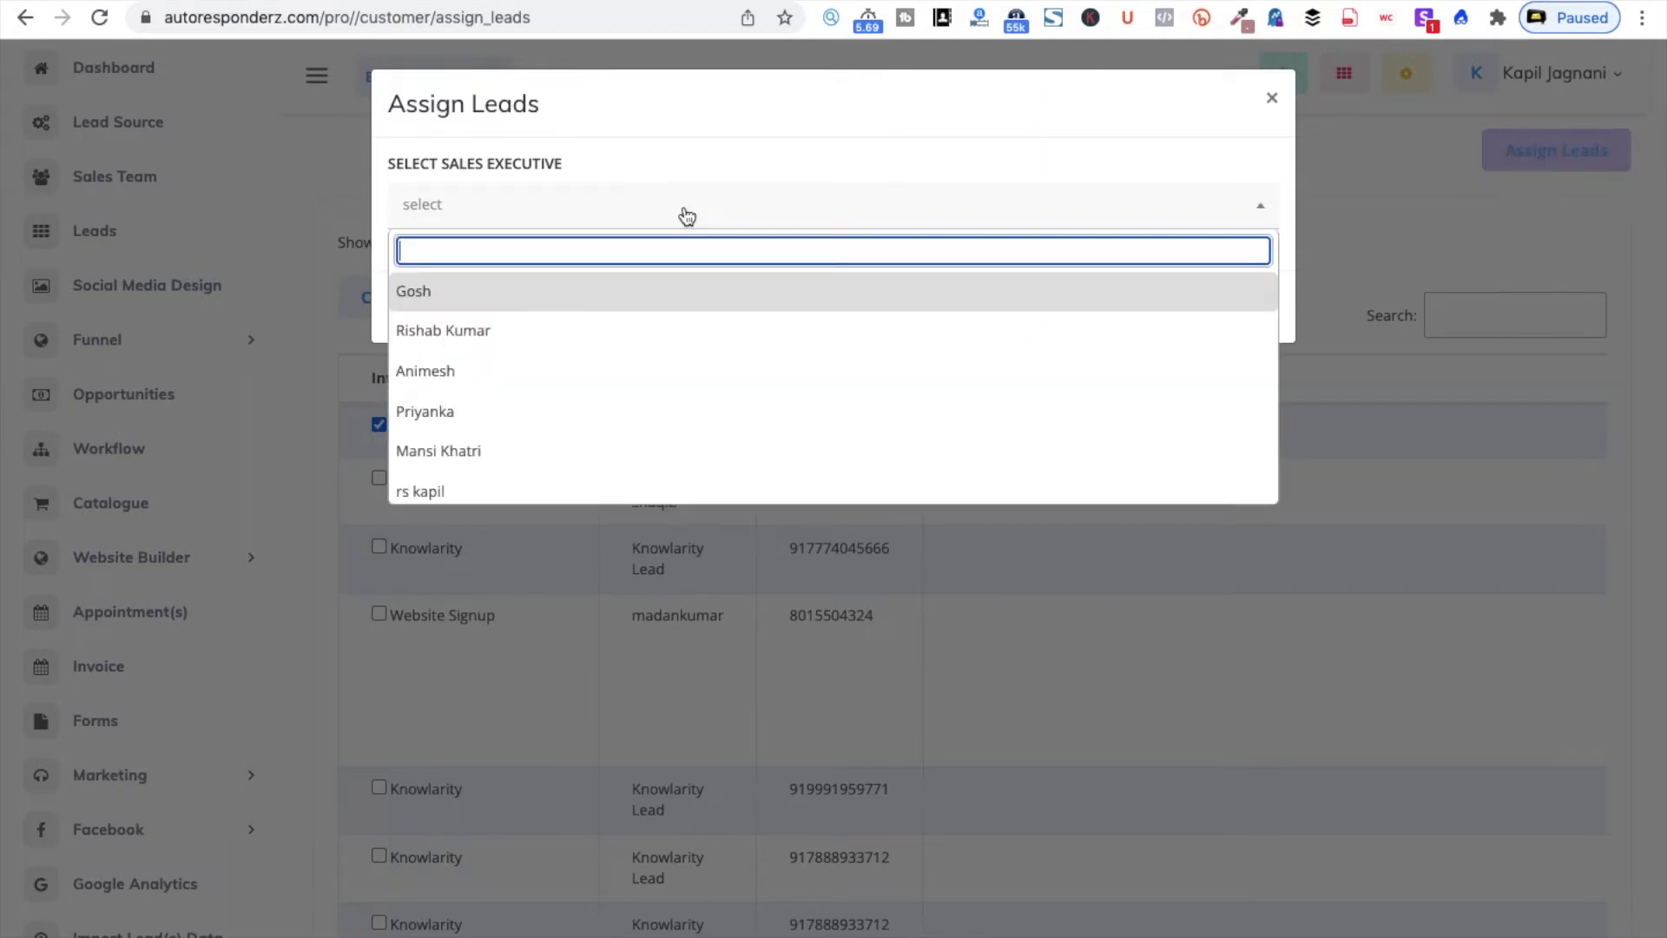
scroll(677, 408, "down", 5)
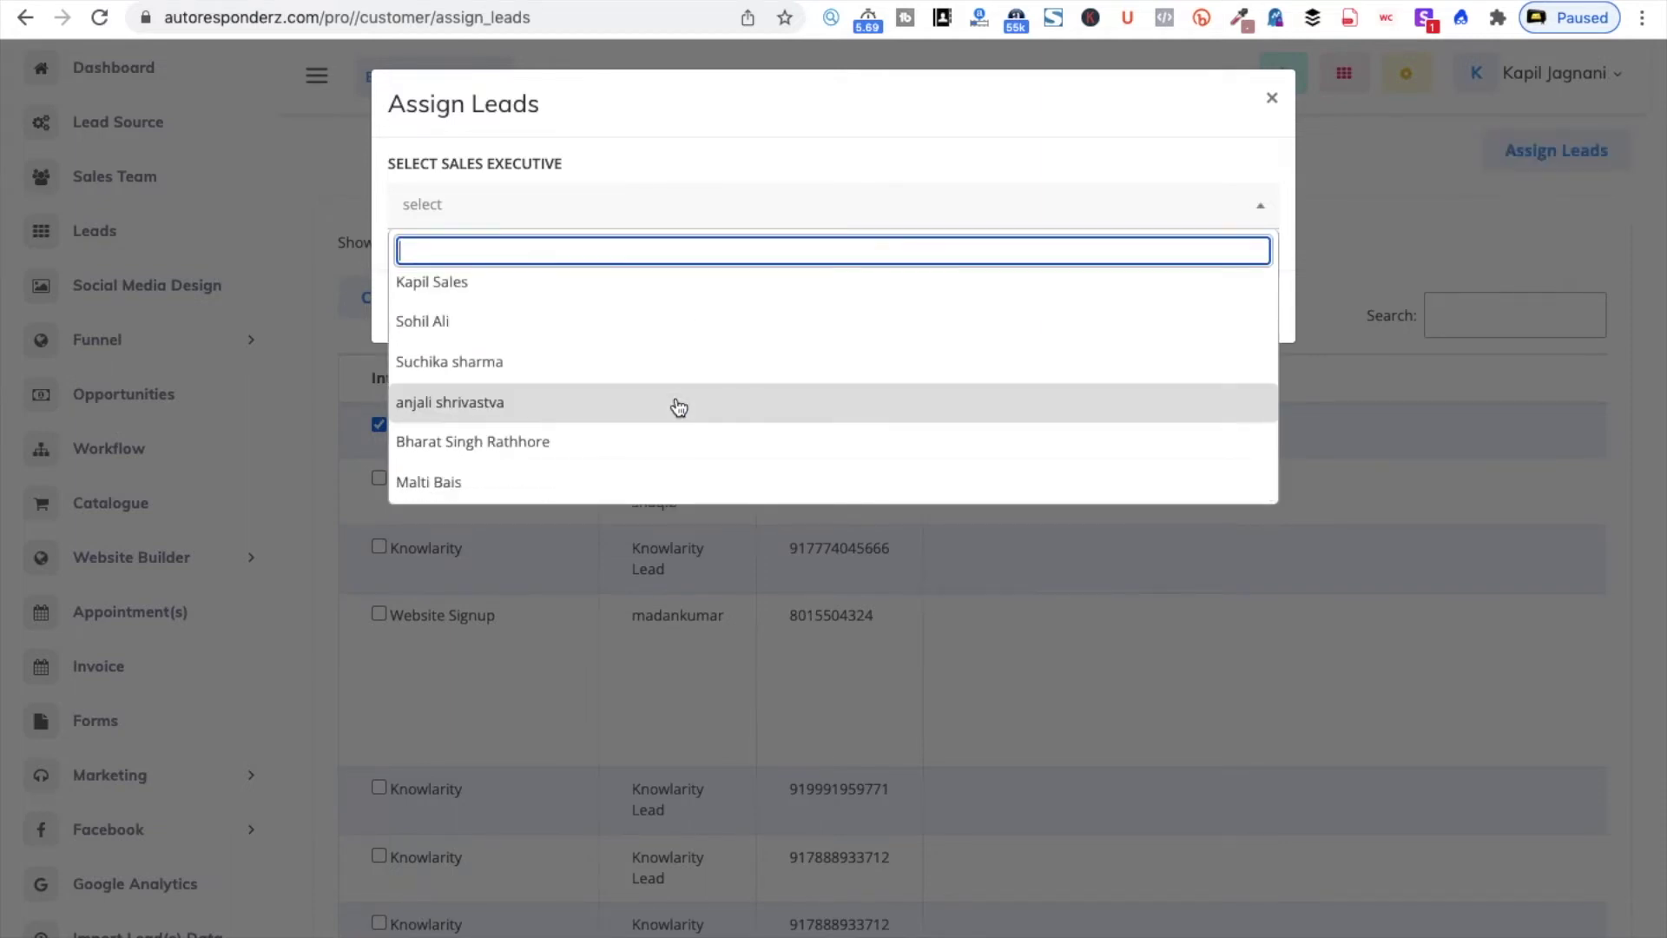
left_click(542, 402)
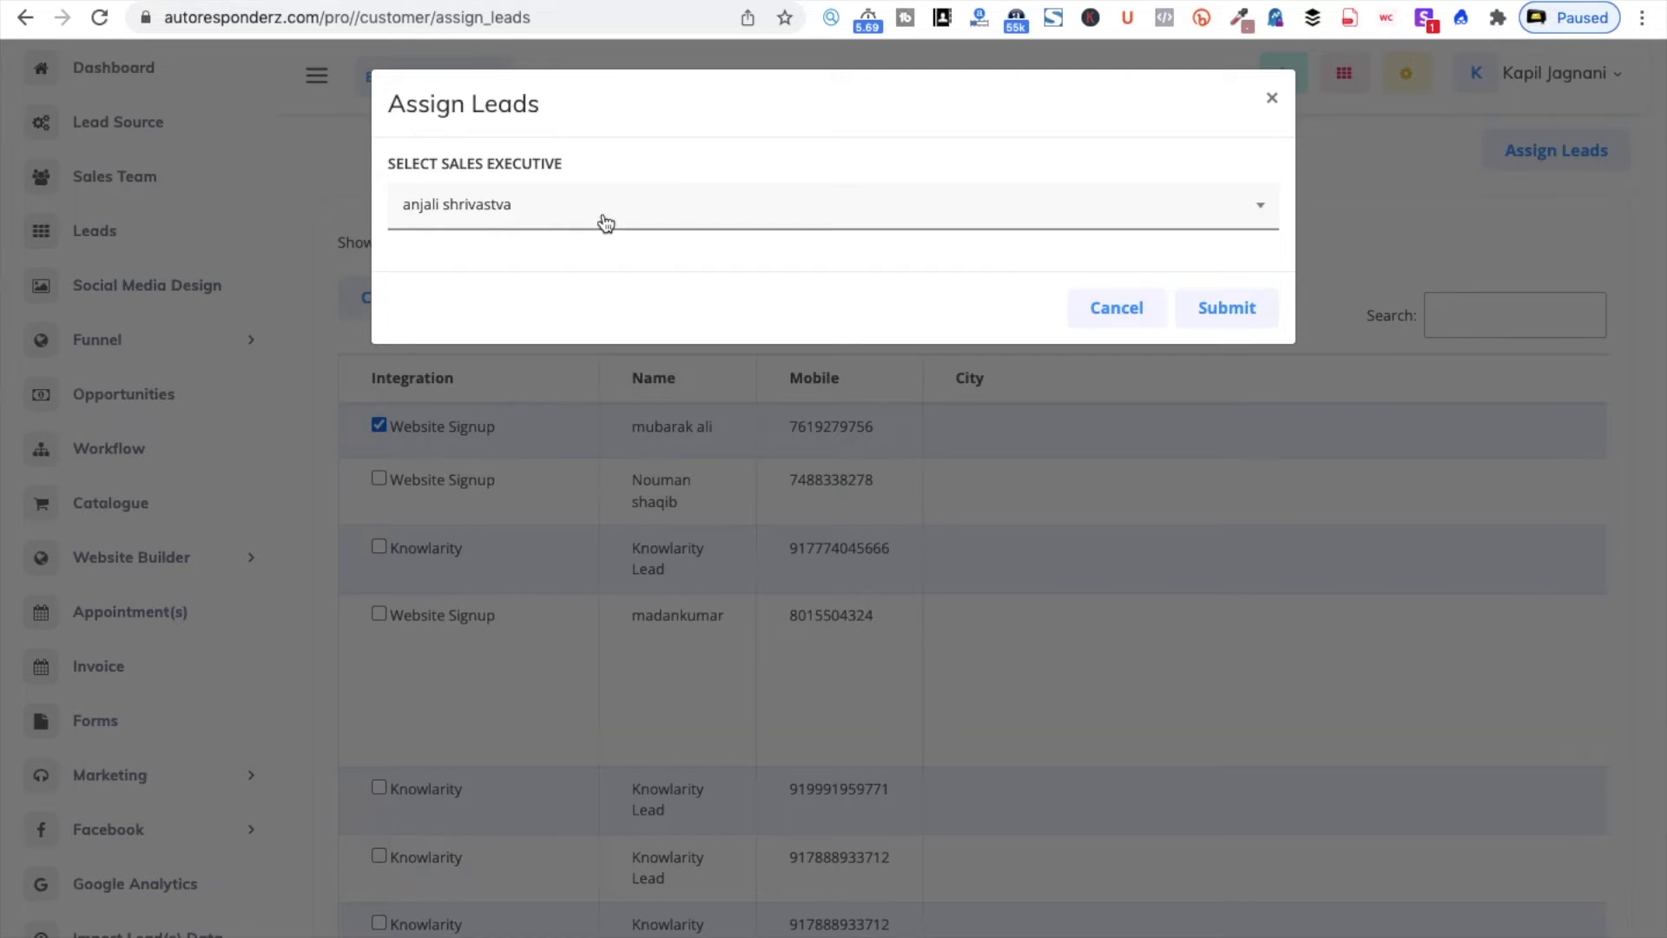
left_click(1226, 313)
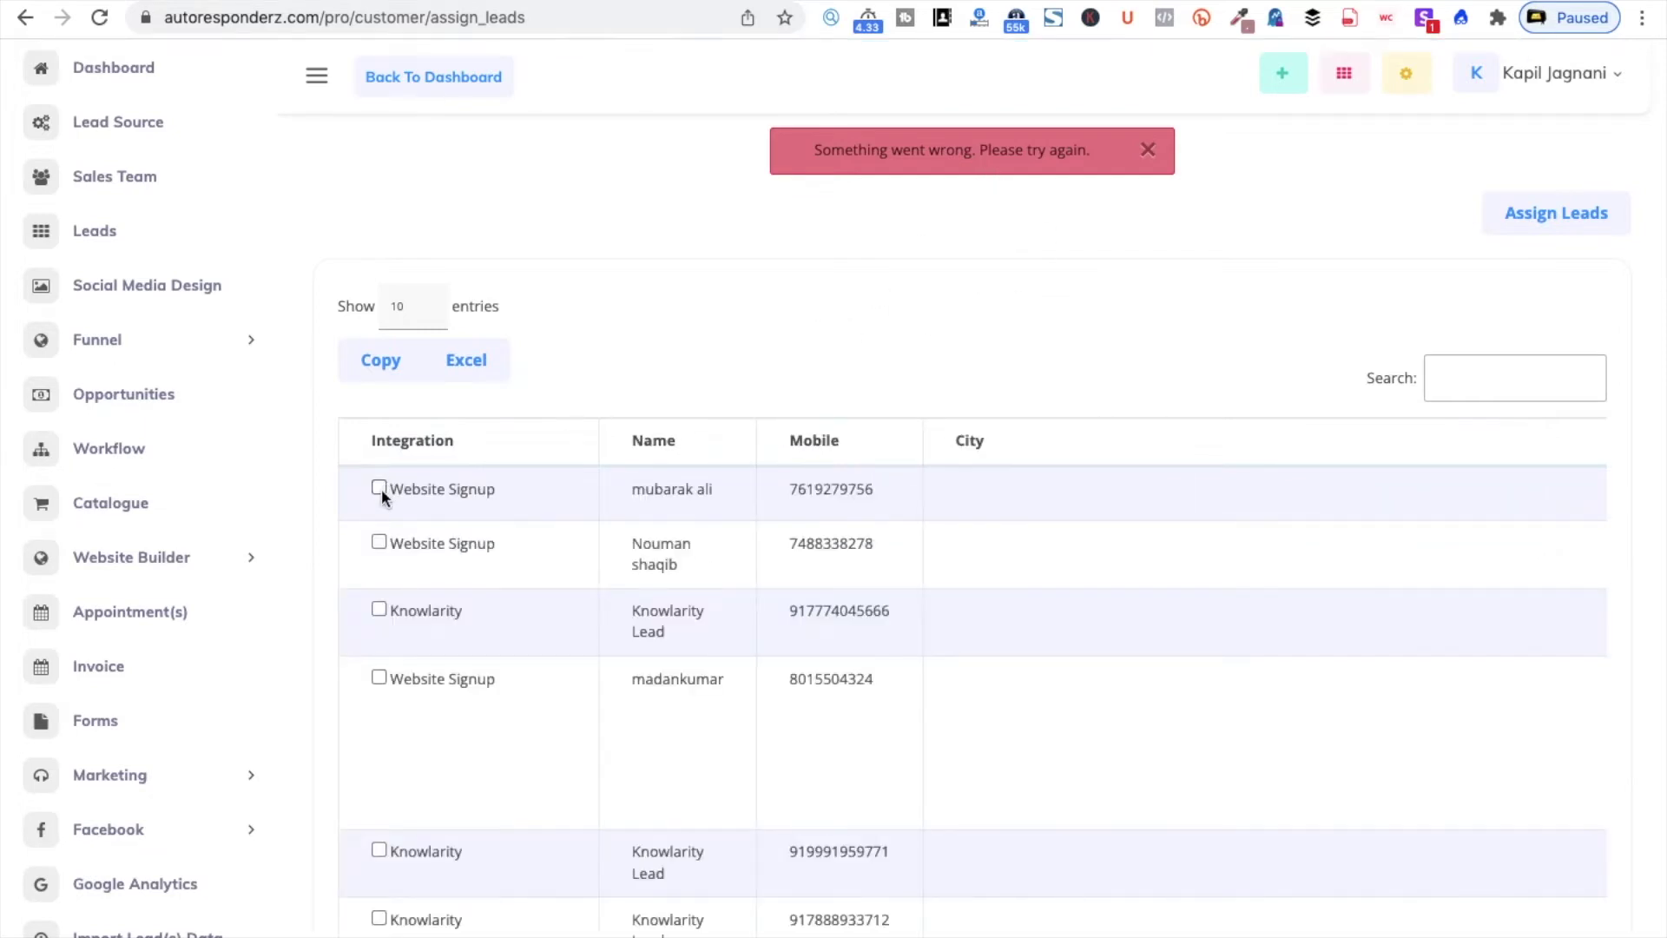
Step: Assign the first Website Signup lead to a different sales executive and submit the assignment
left_click(1544, 227)
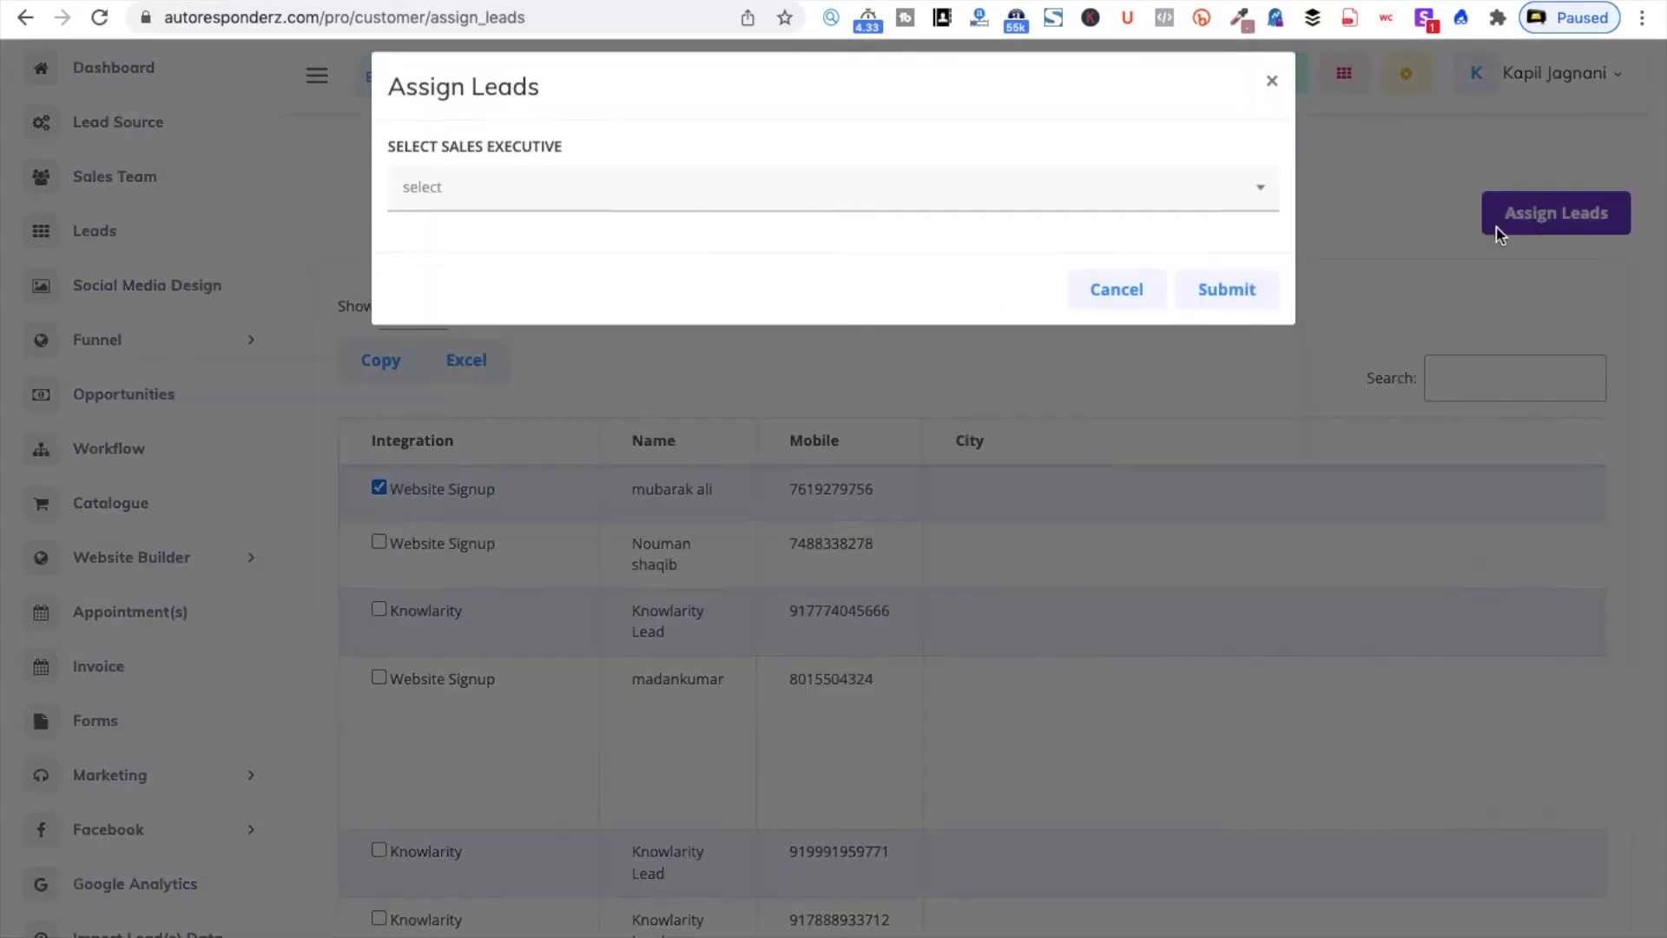
left_click(572, 212)
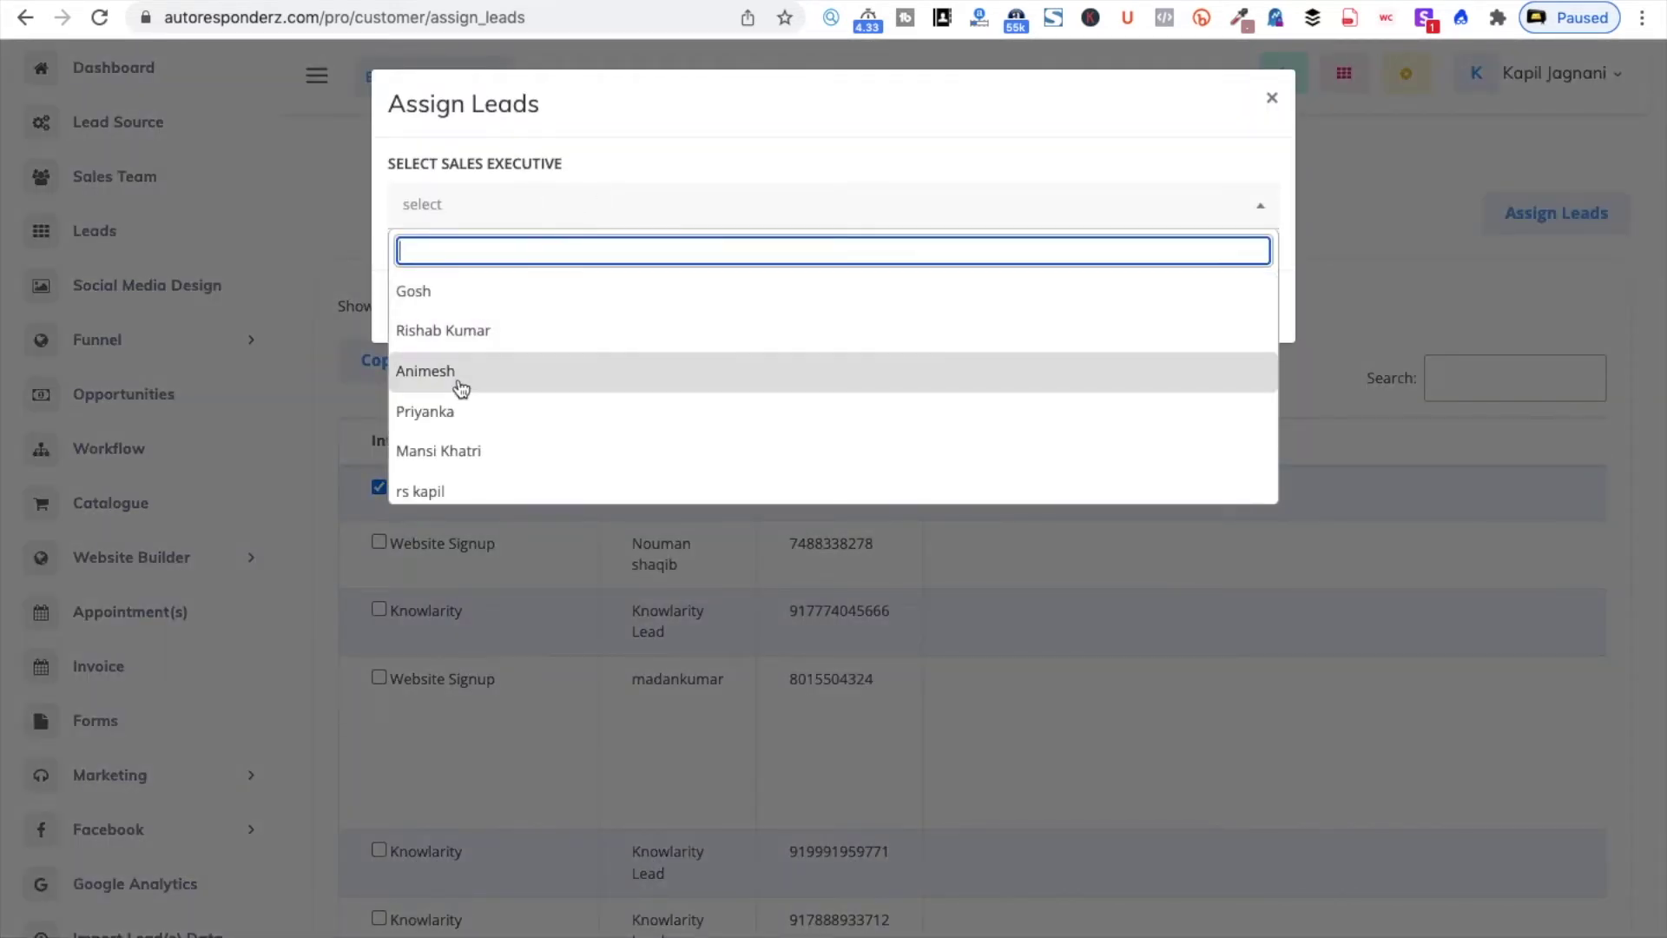
left_click(447, 450)
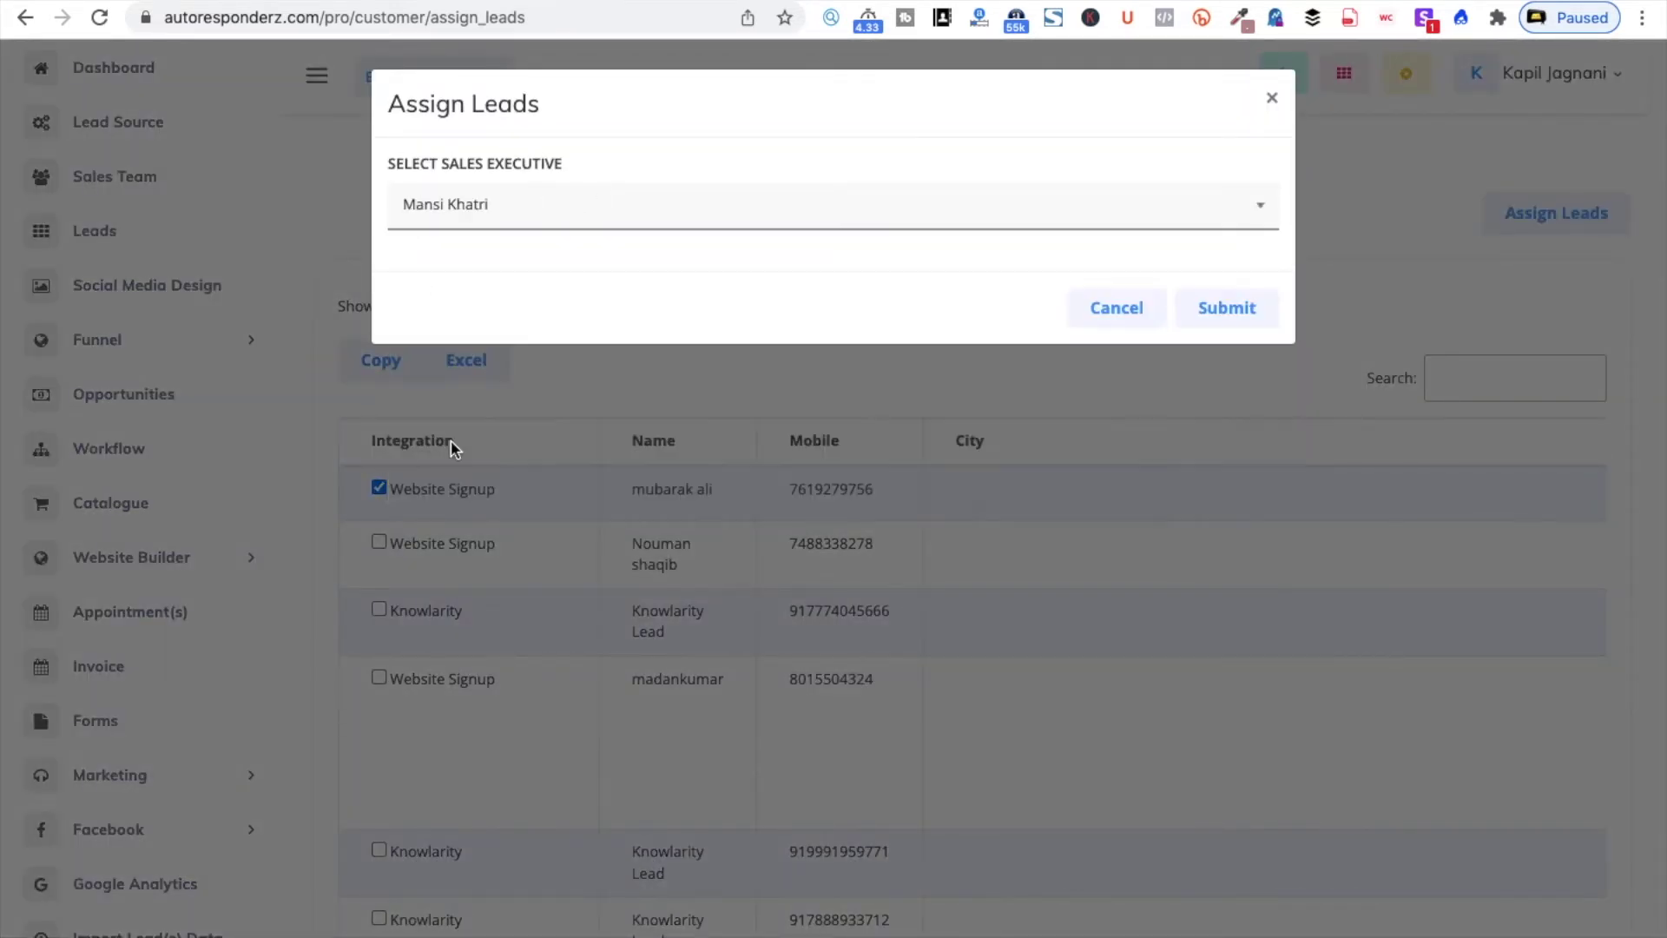
left_click(1246, 309)
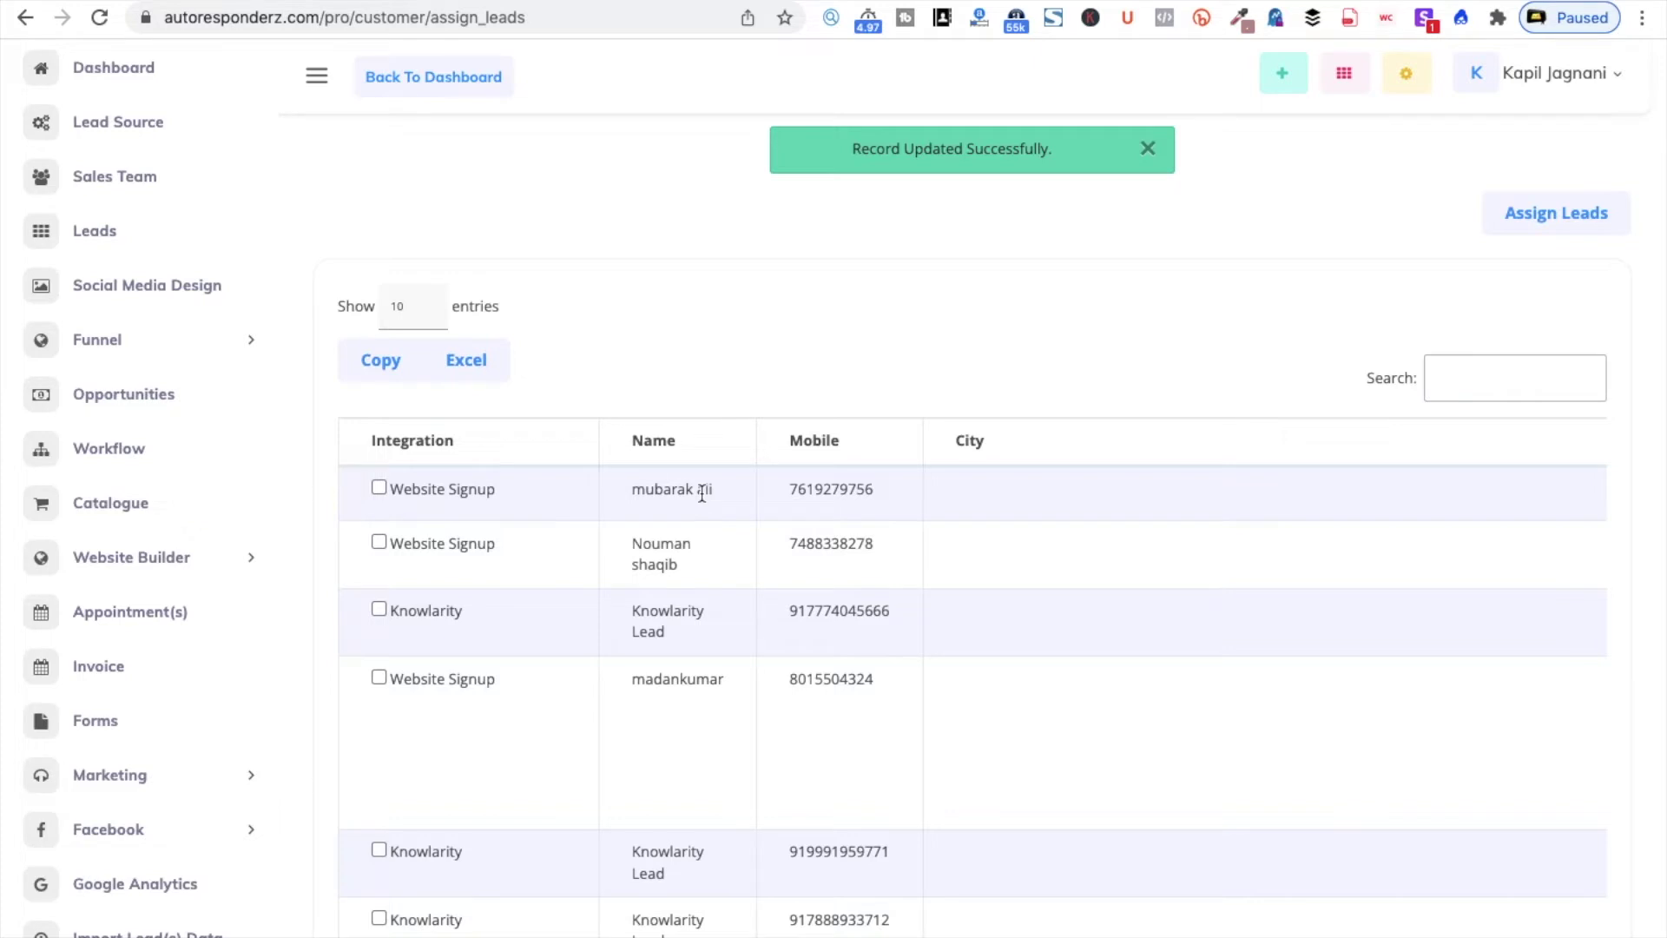
Step: Start an automatic lead assignment rule with Justdial as the integration service and choose a sales executive for it
left_click(131, 234)
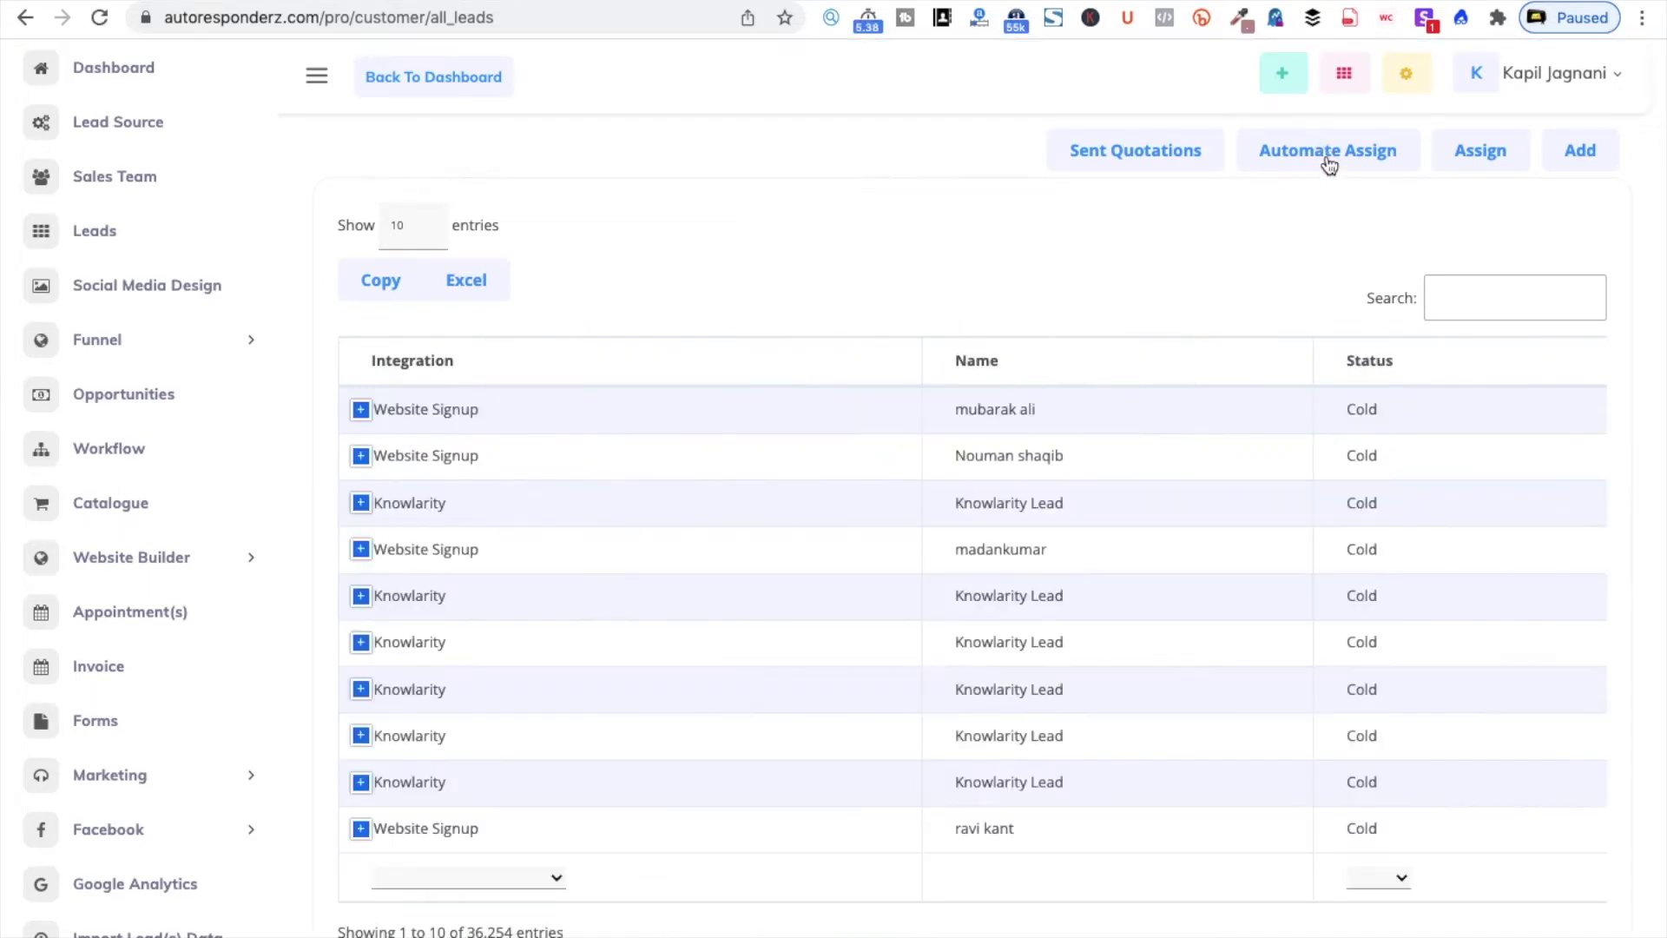
left_click(1315, 165)
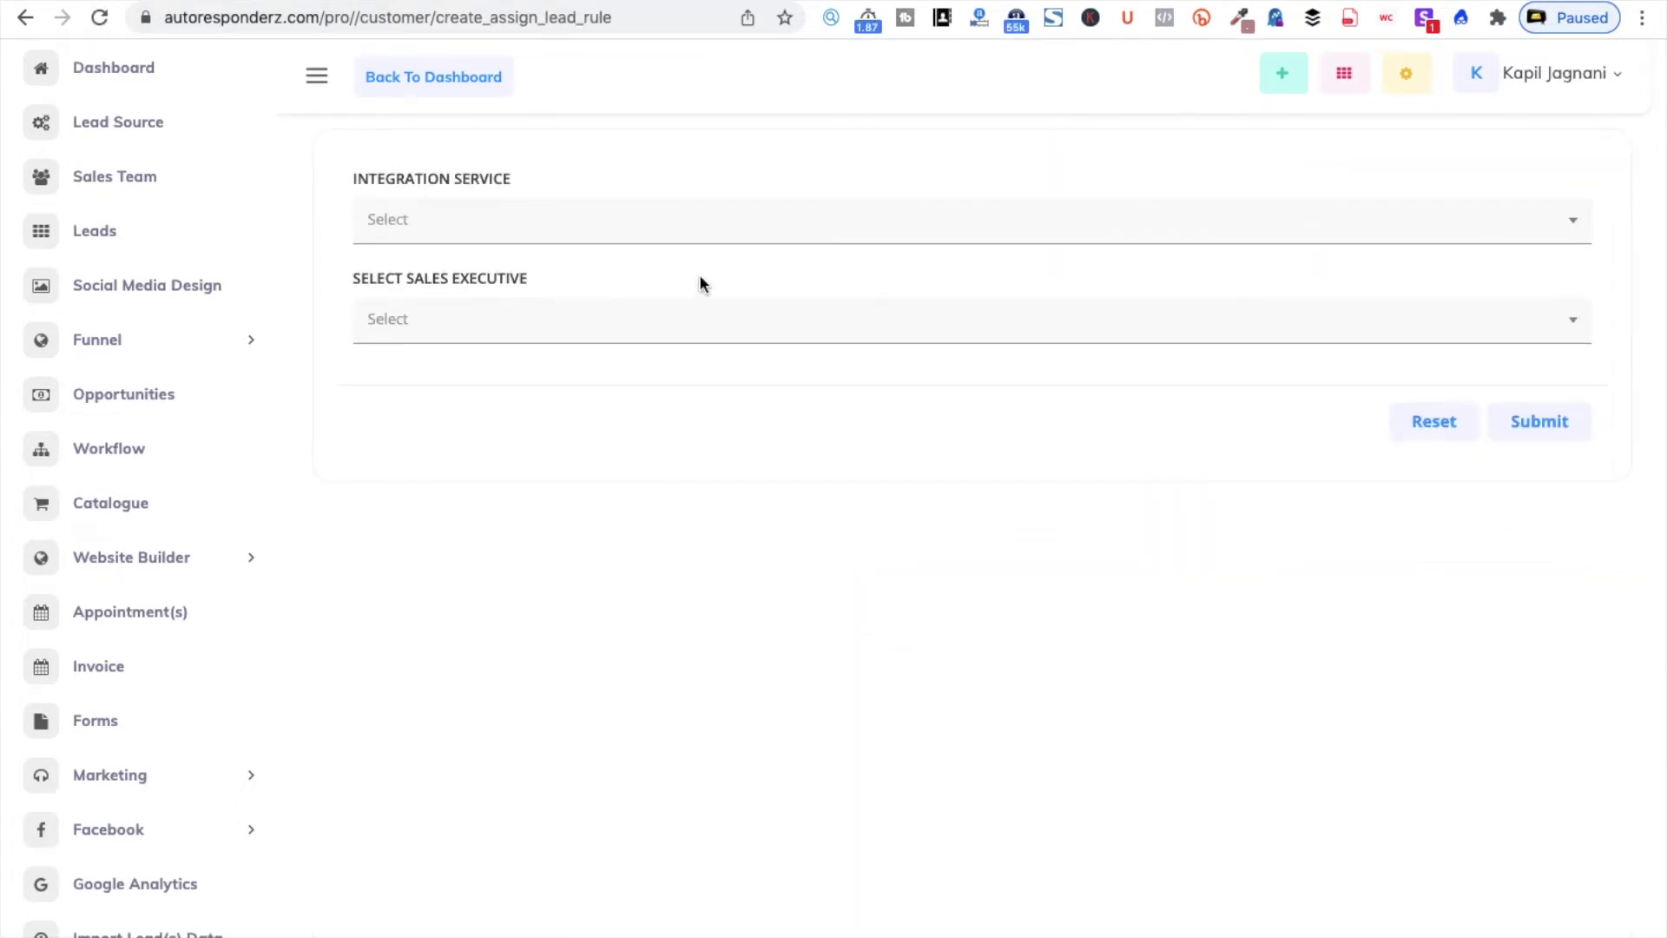
left_click(601, 232)
left_click(476, 352)
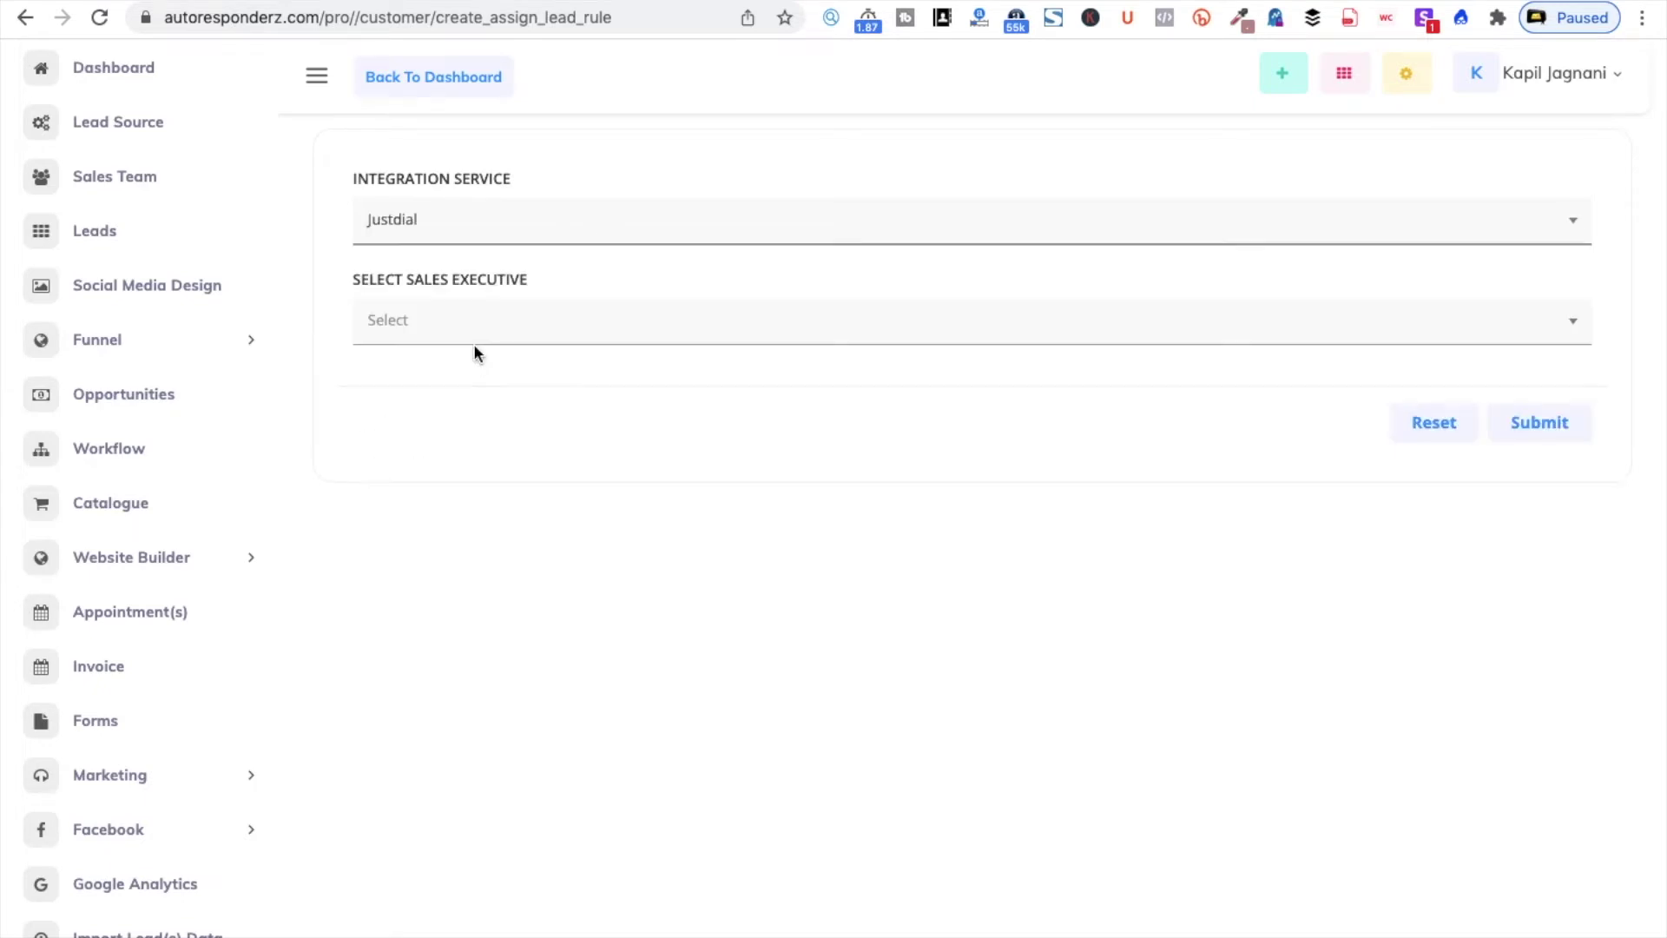
left_click(491, 337)
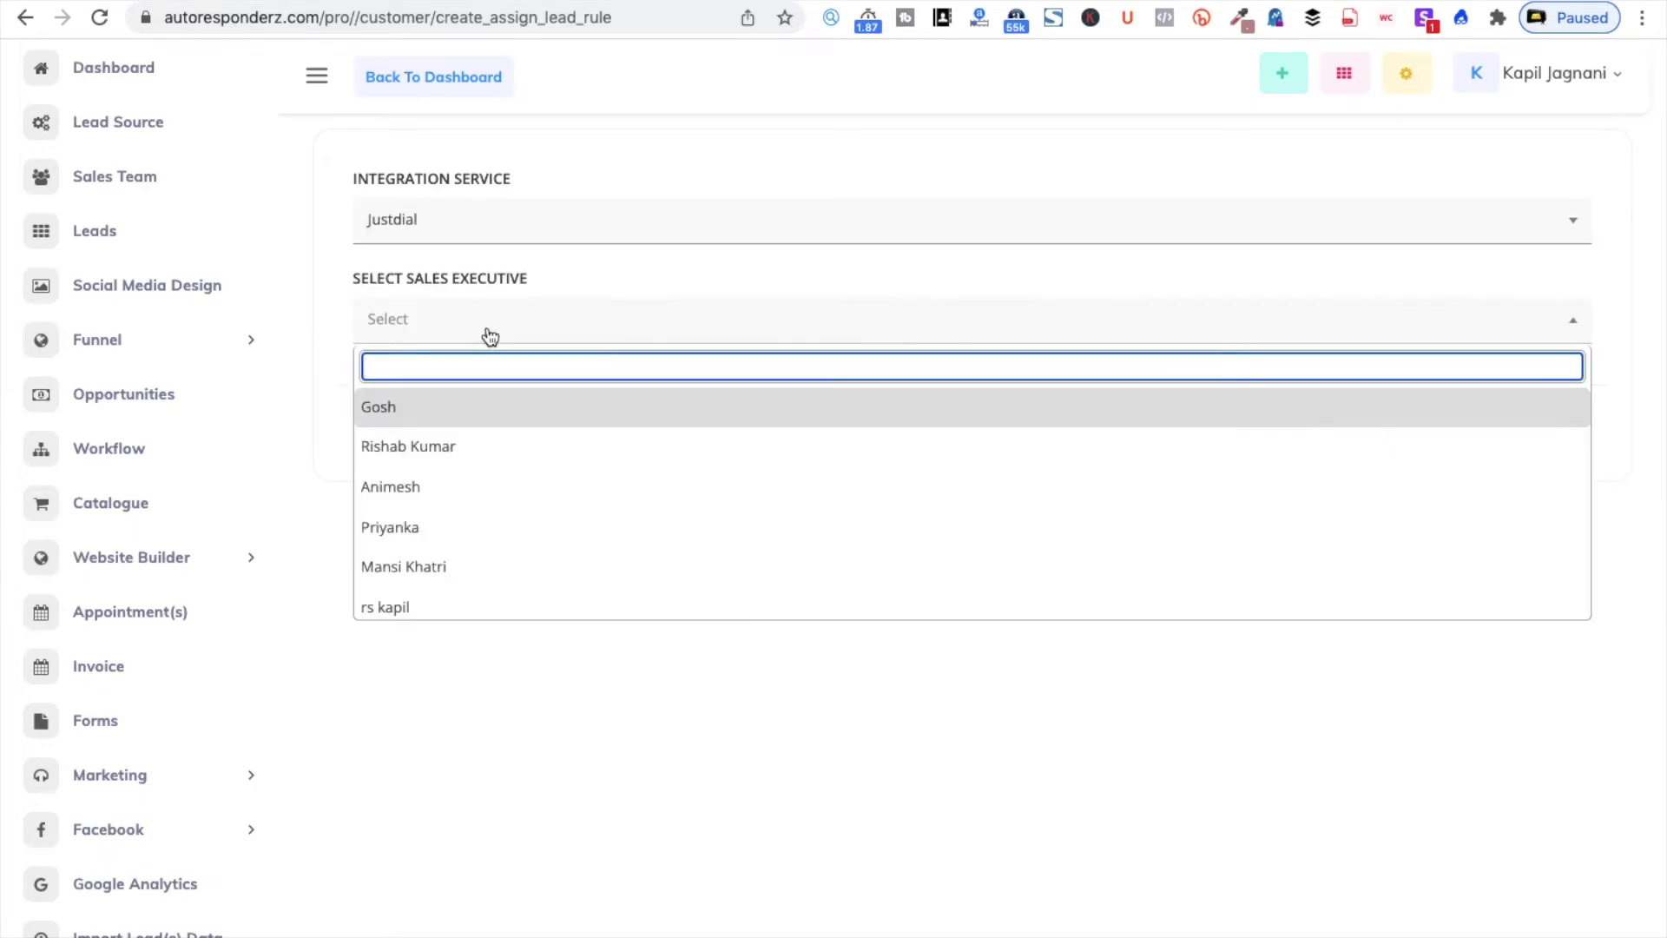
scroll(440, 480, "down", 5)
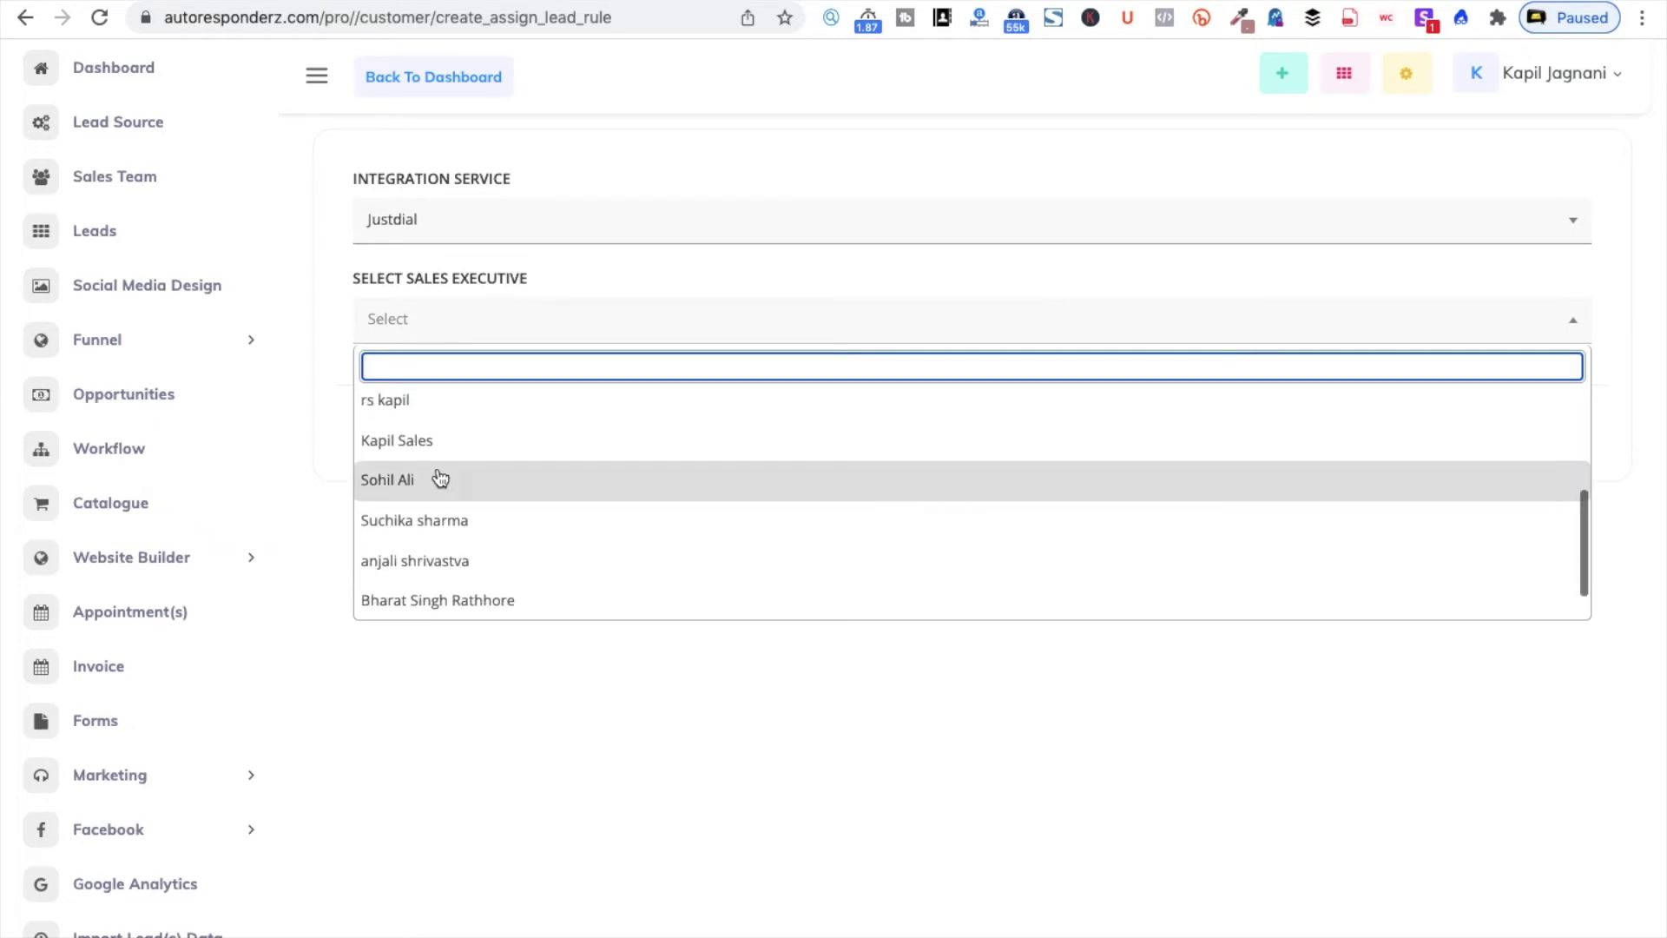
scroll(439, 478, "up", 5)
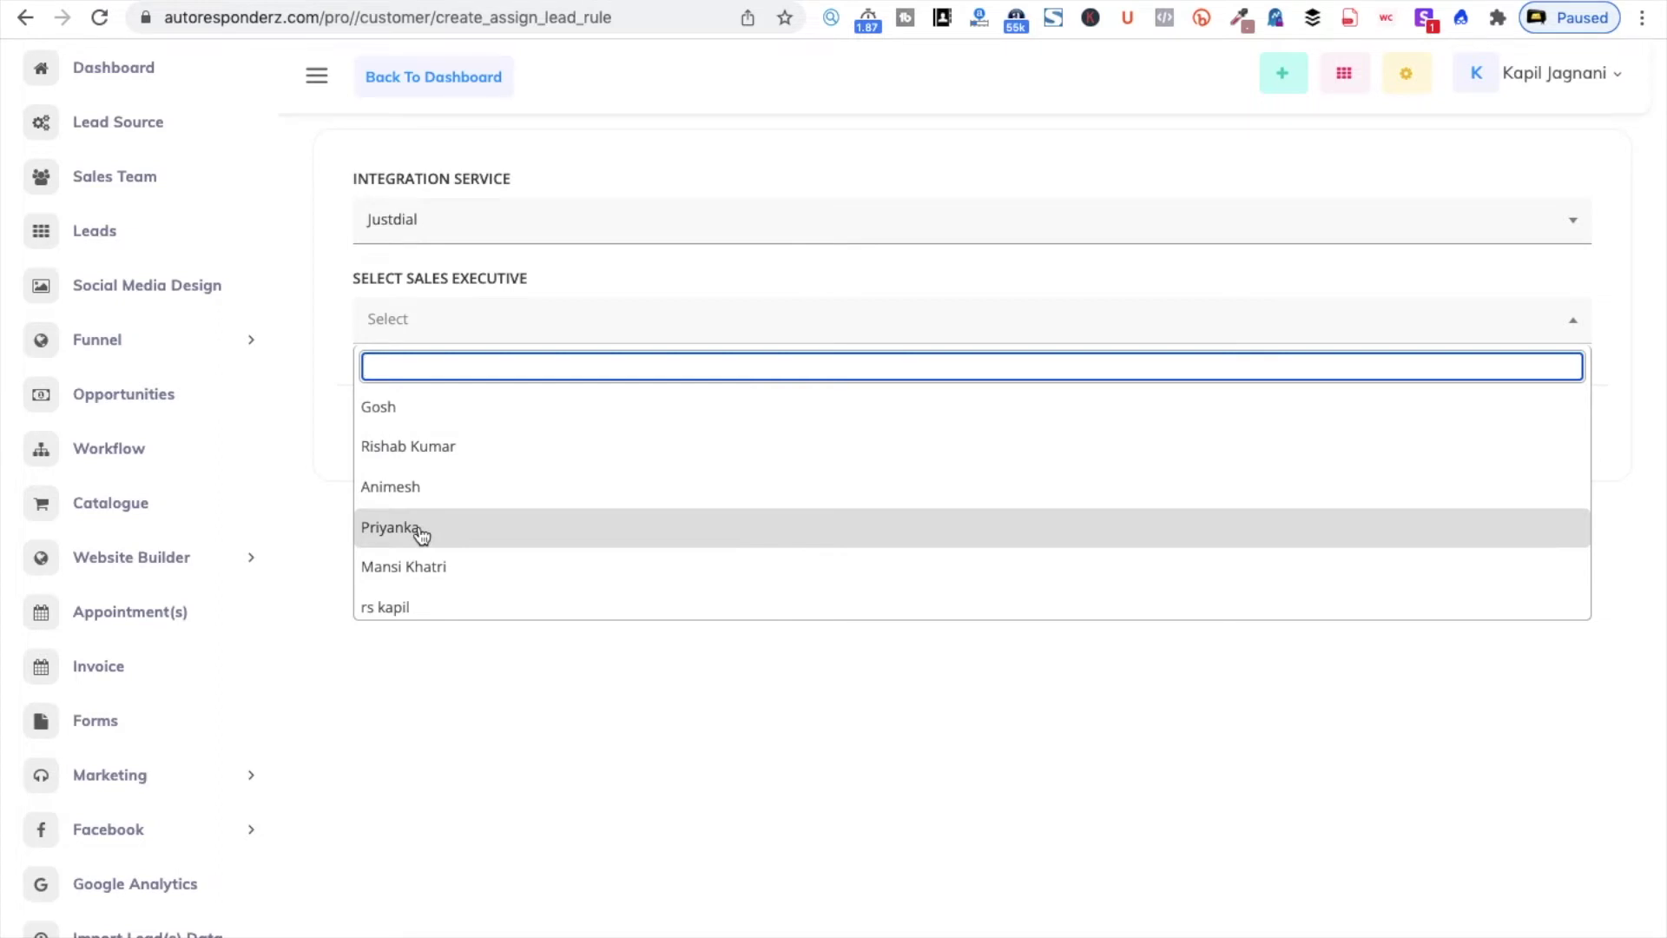
scroll(418, 532, "down", 1)
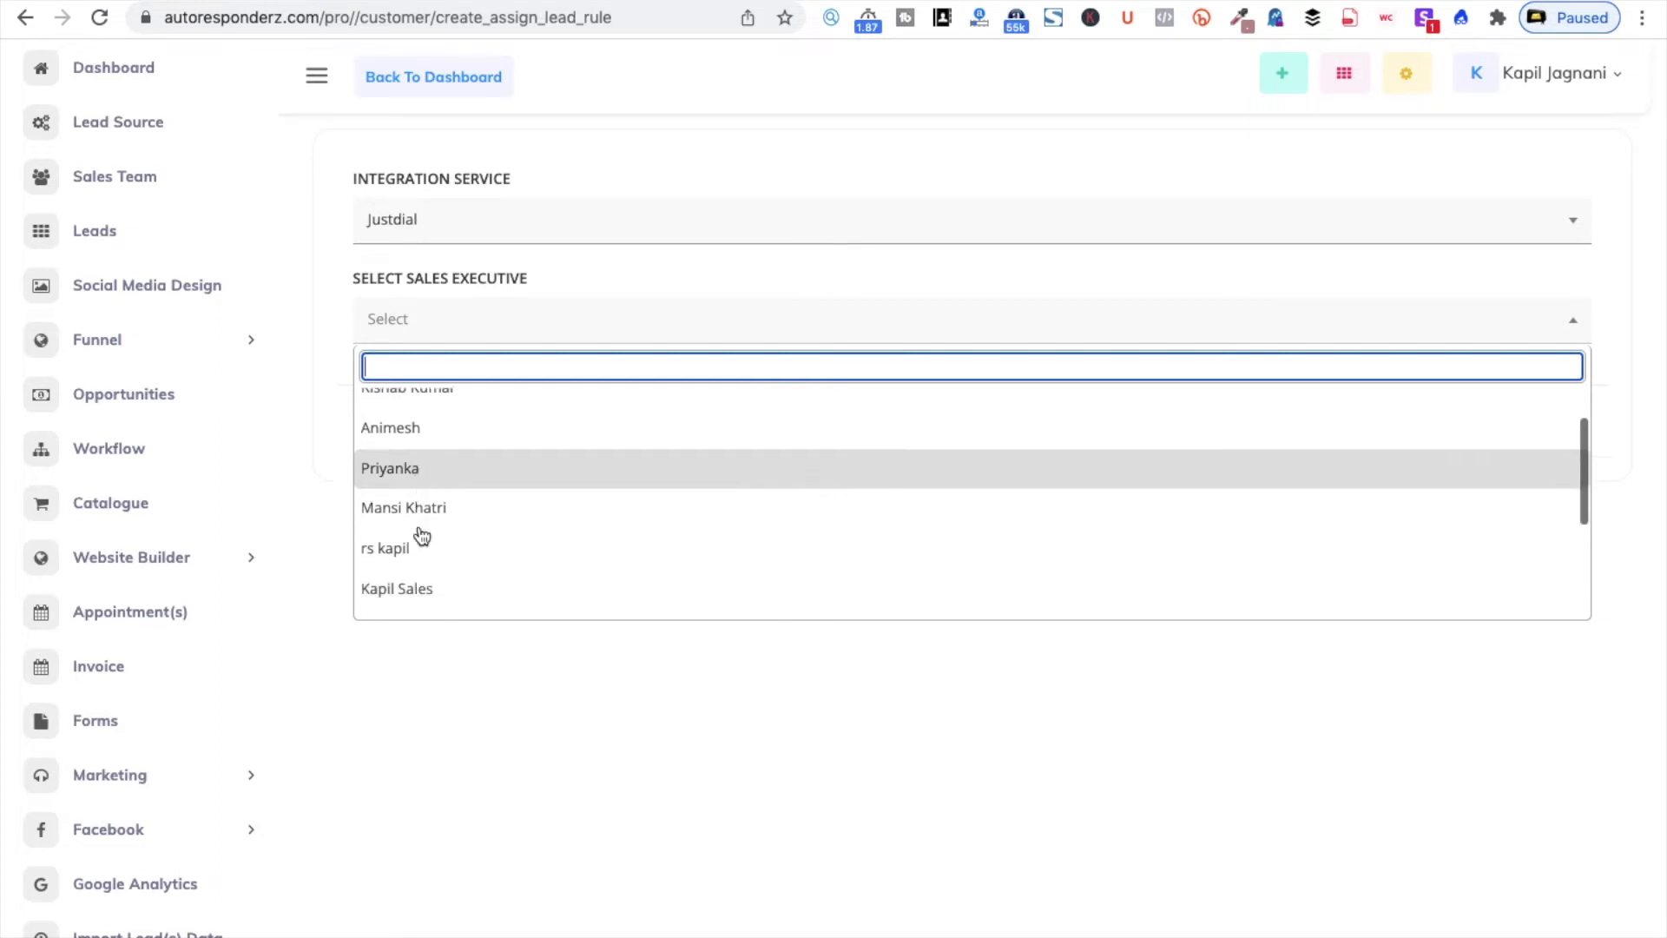
left_click(413, 580)
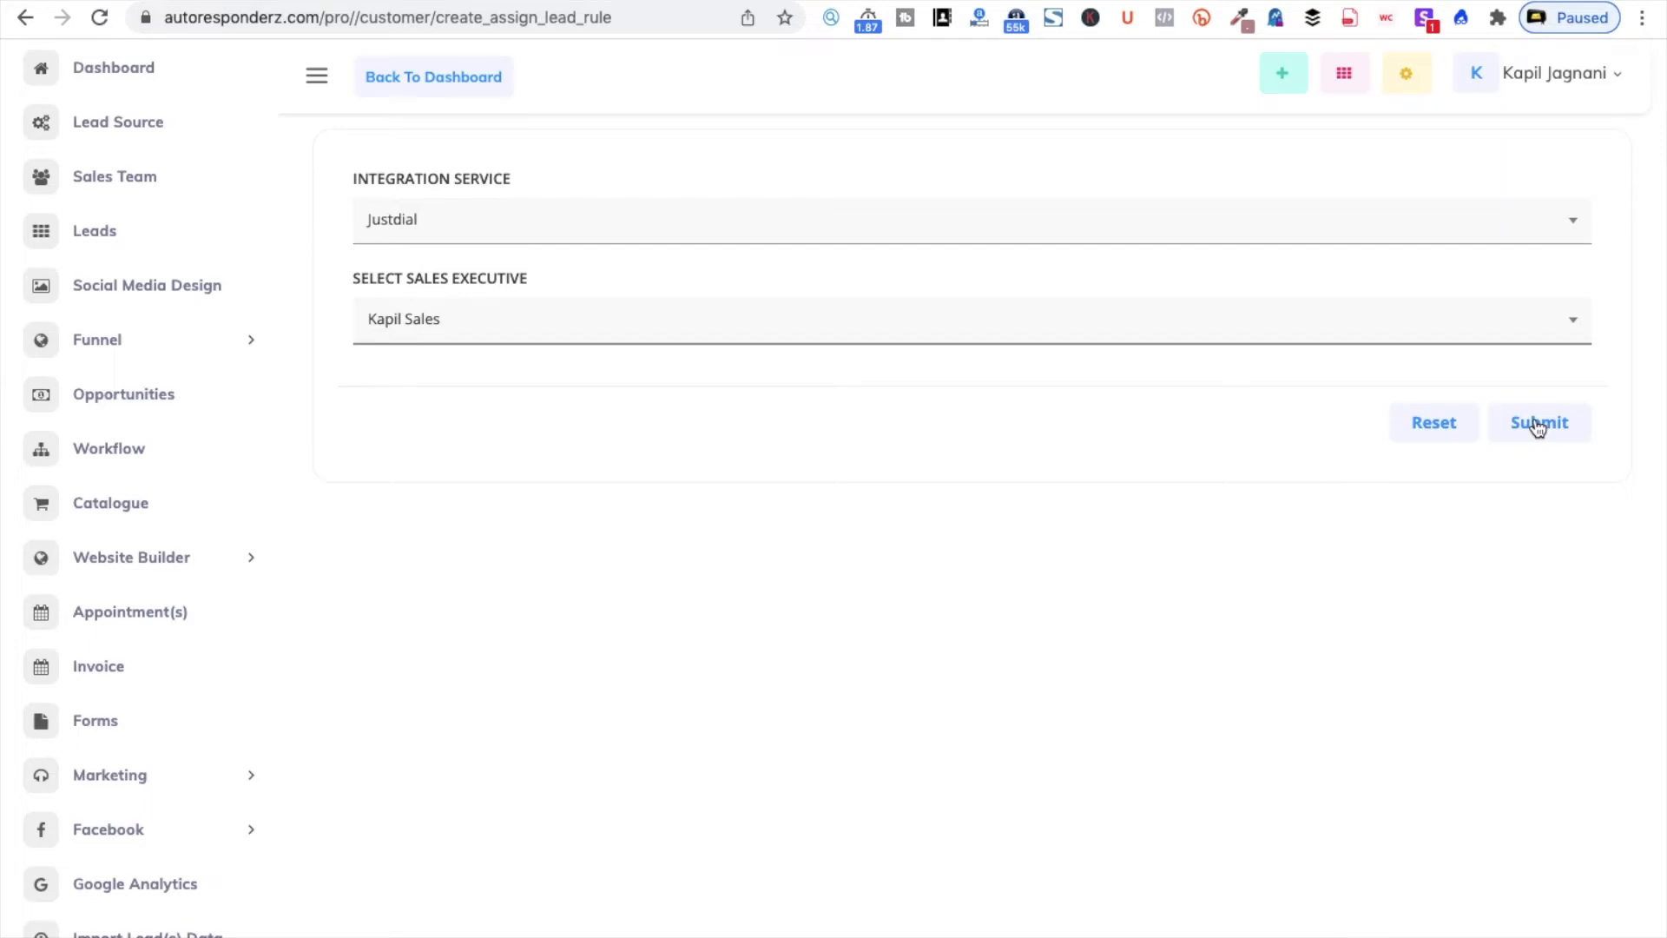
Step: Review the integration services available for the assignment rule and change its service to Facebook
left_click(462, 232)
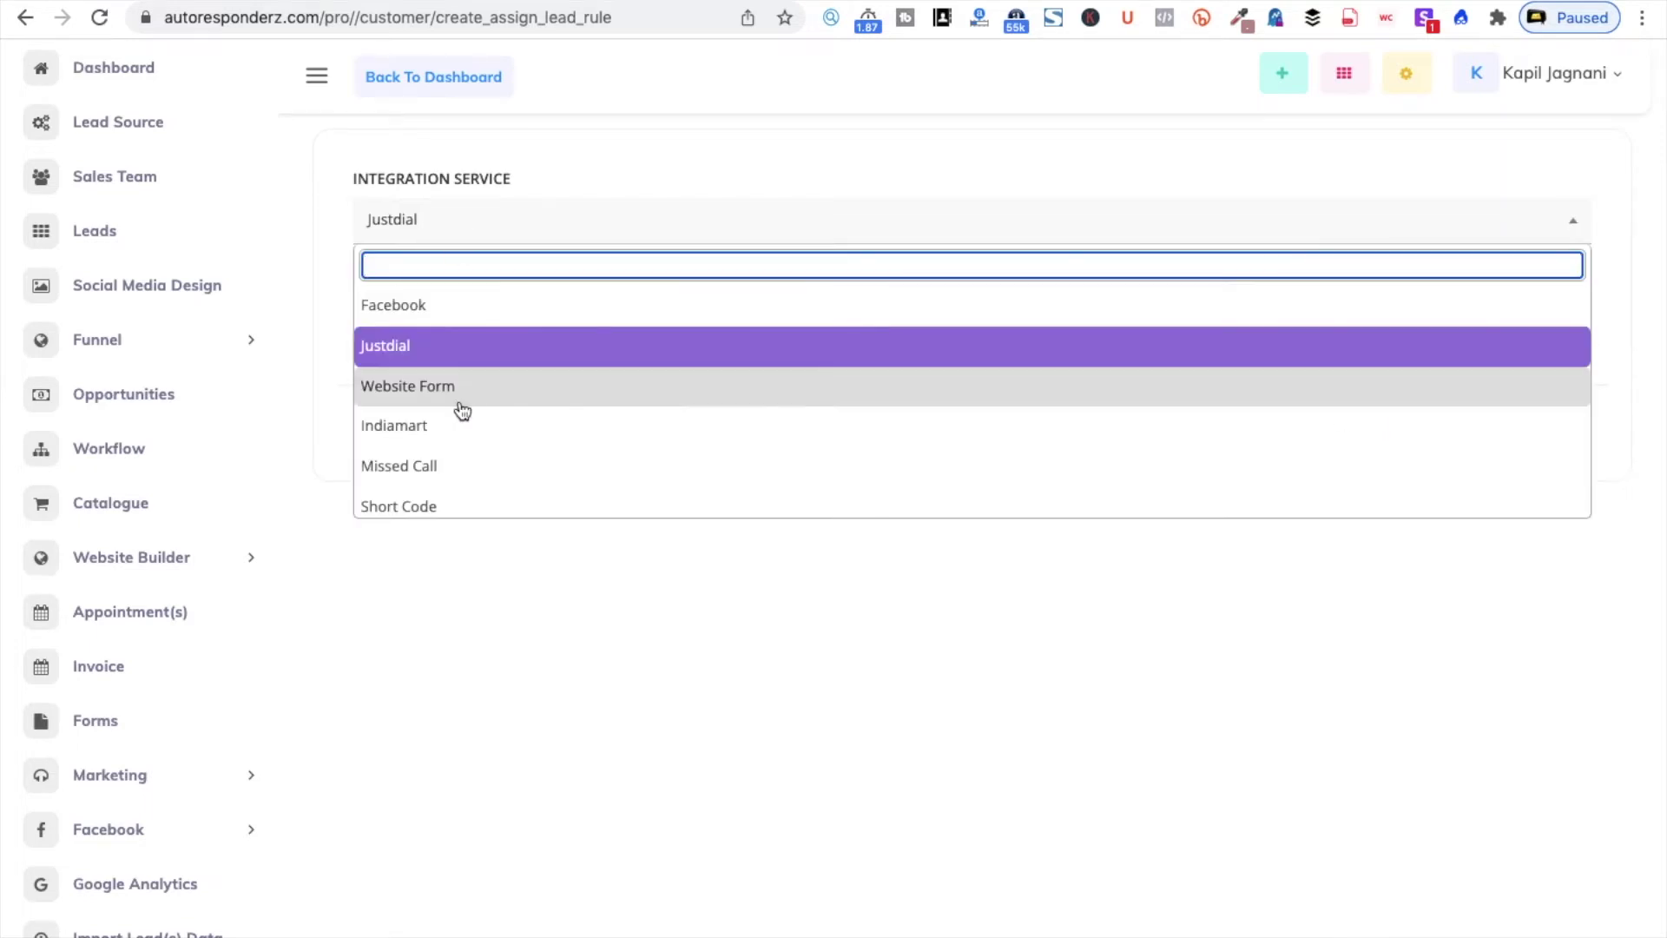
scroll(461, 409, "down", 10)
scroll(462, 409, "up", 10)
left_click(471, 669)
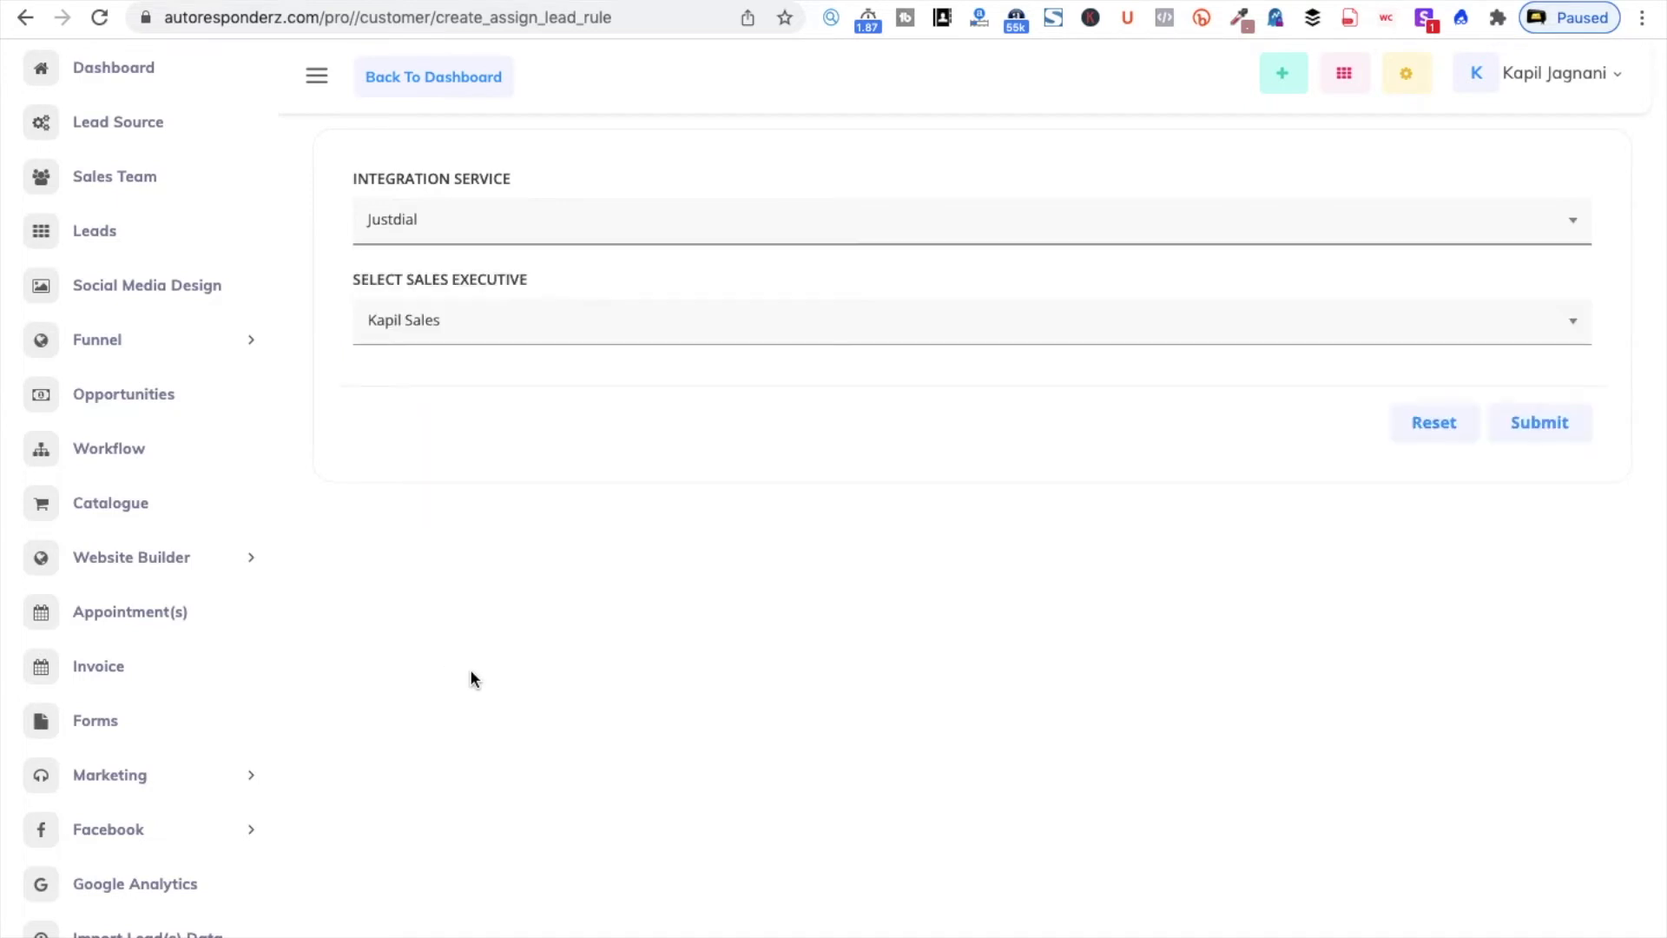
left_click(471, 239)
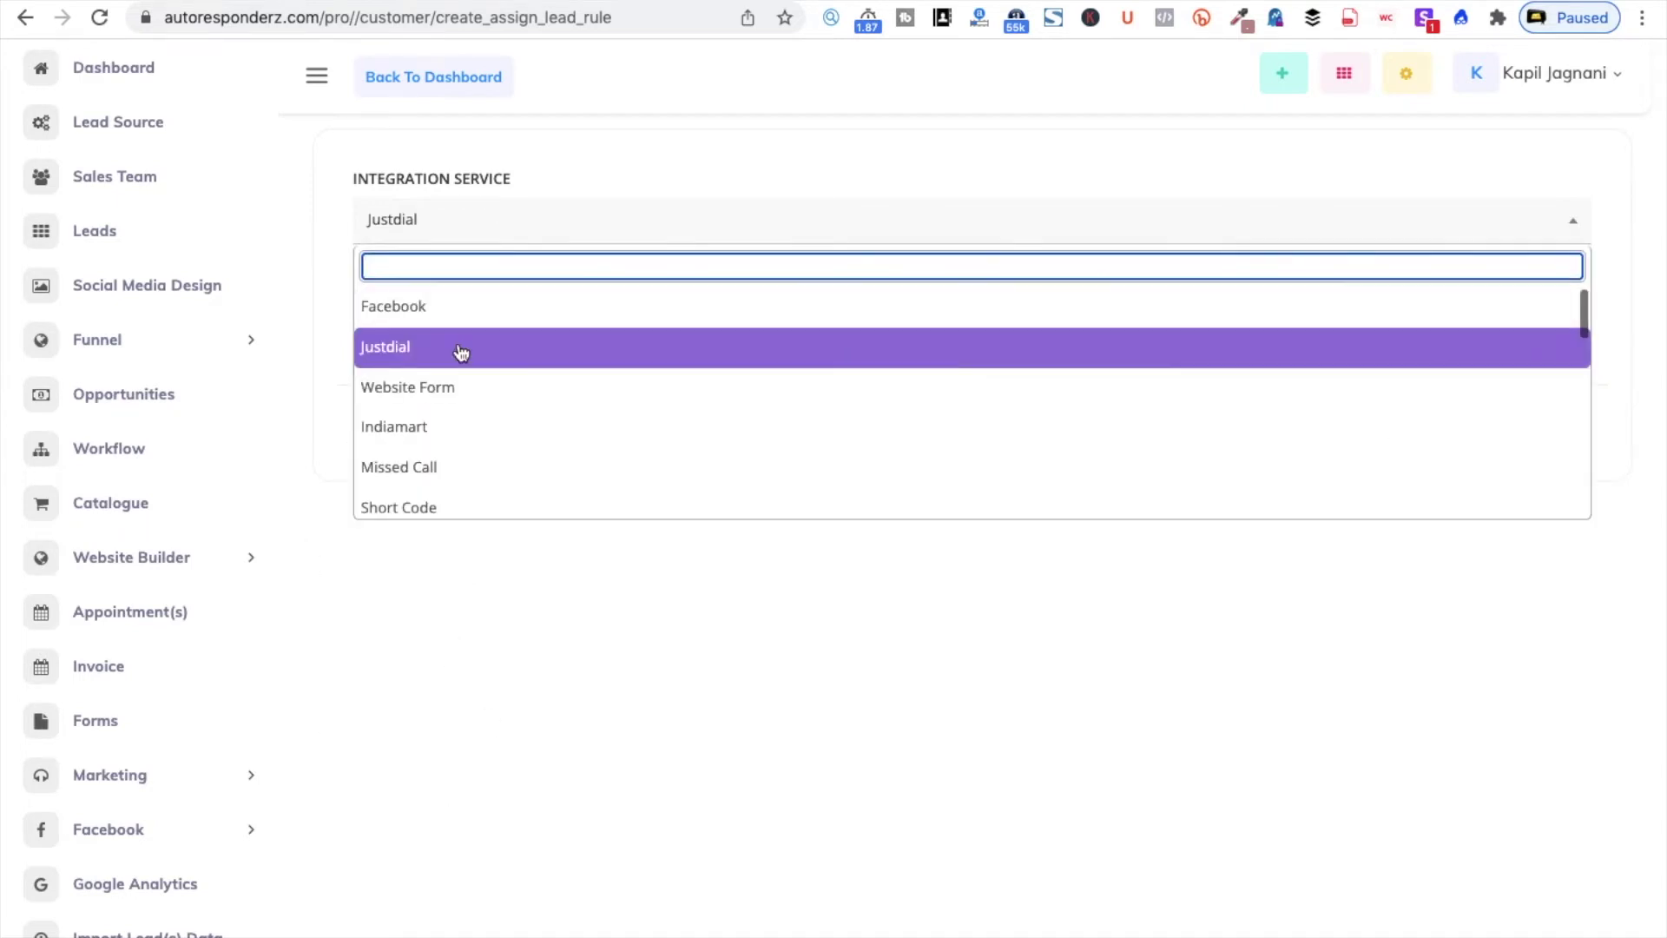
left_click(420, 308)
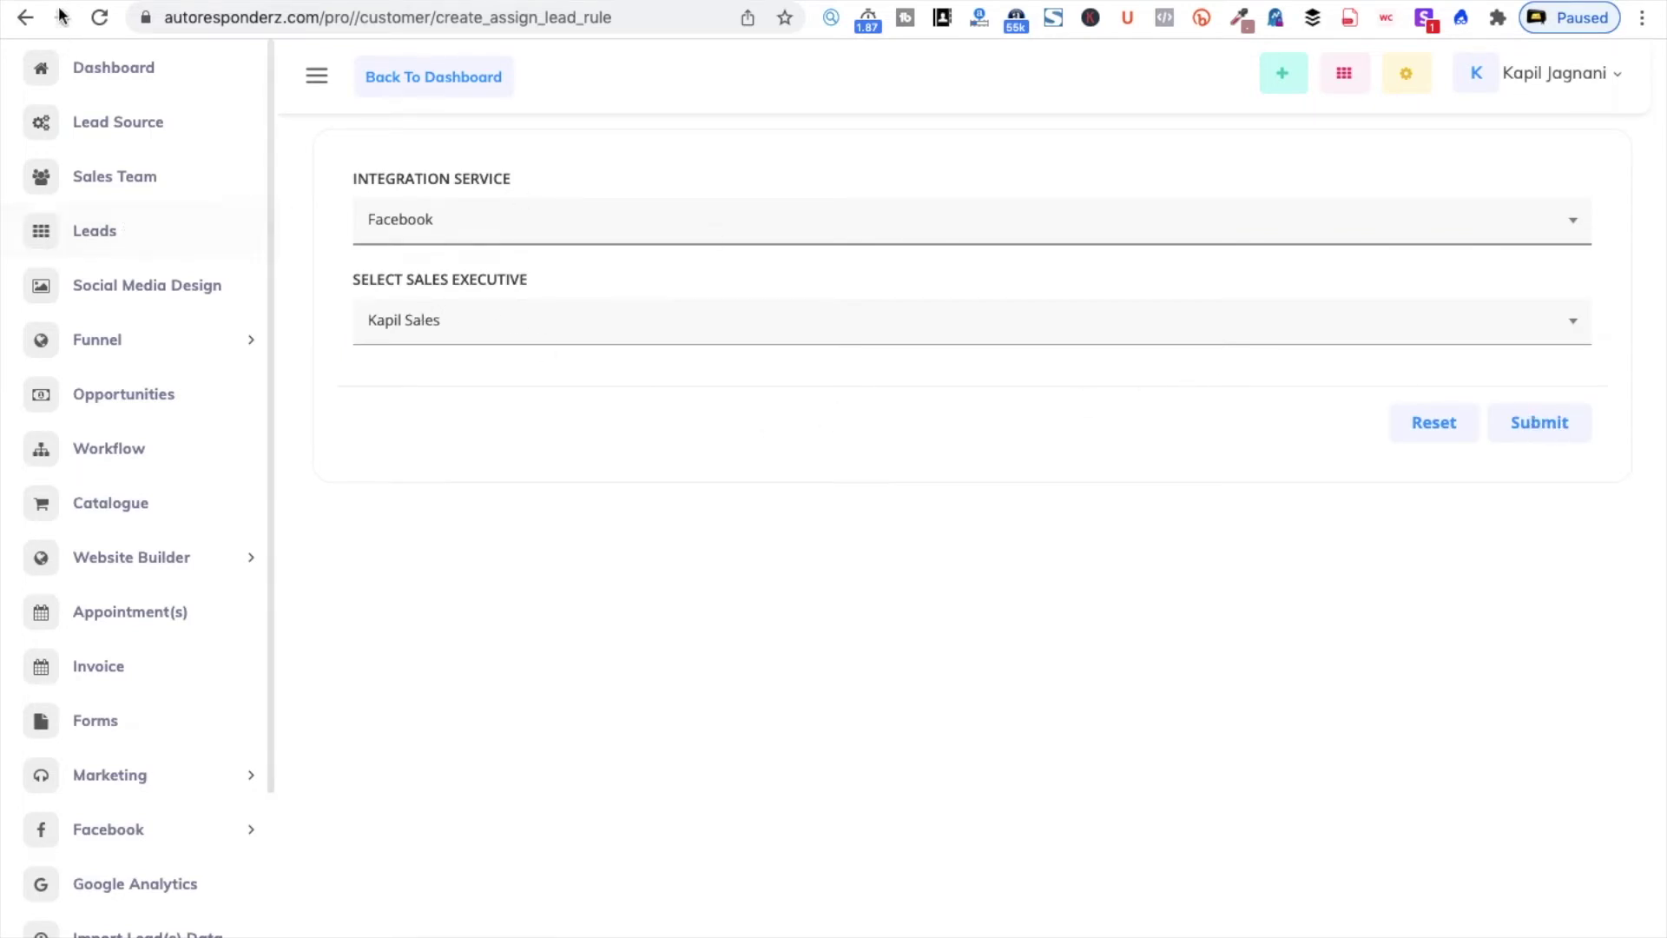
Step: Return to the leads list without submitting the rule and view the sent quotations
left_click(26, 19)
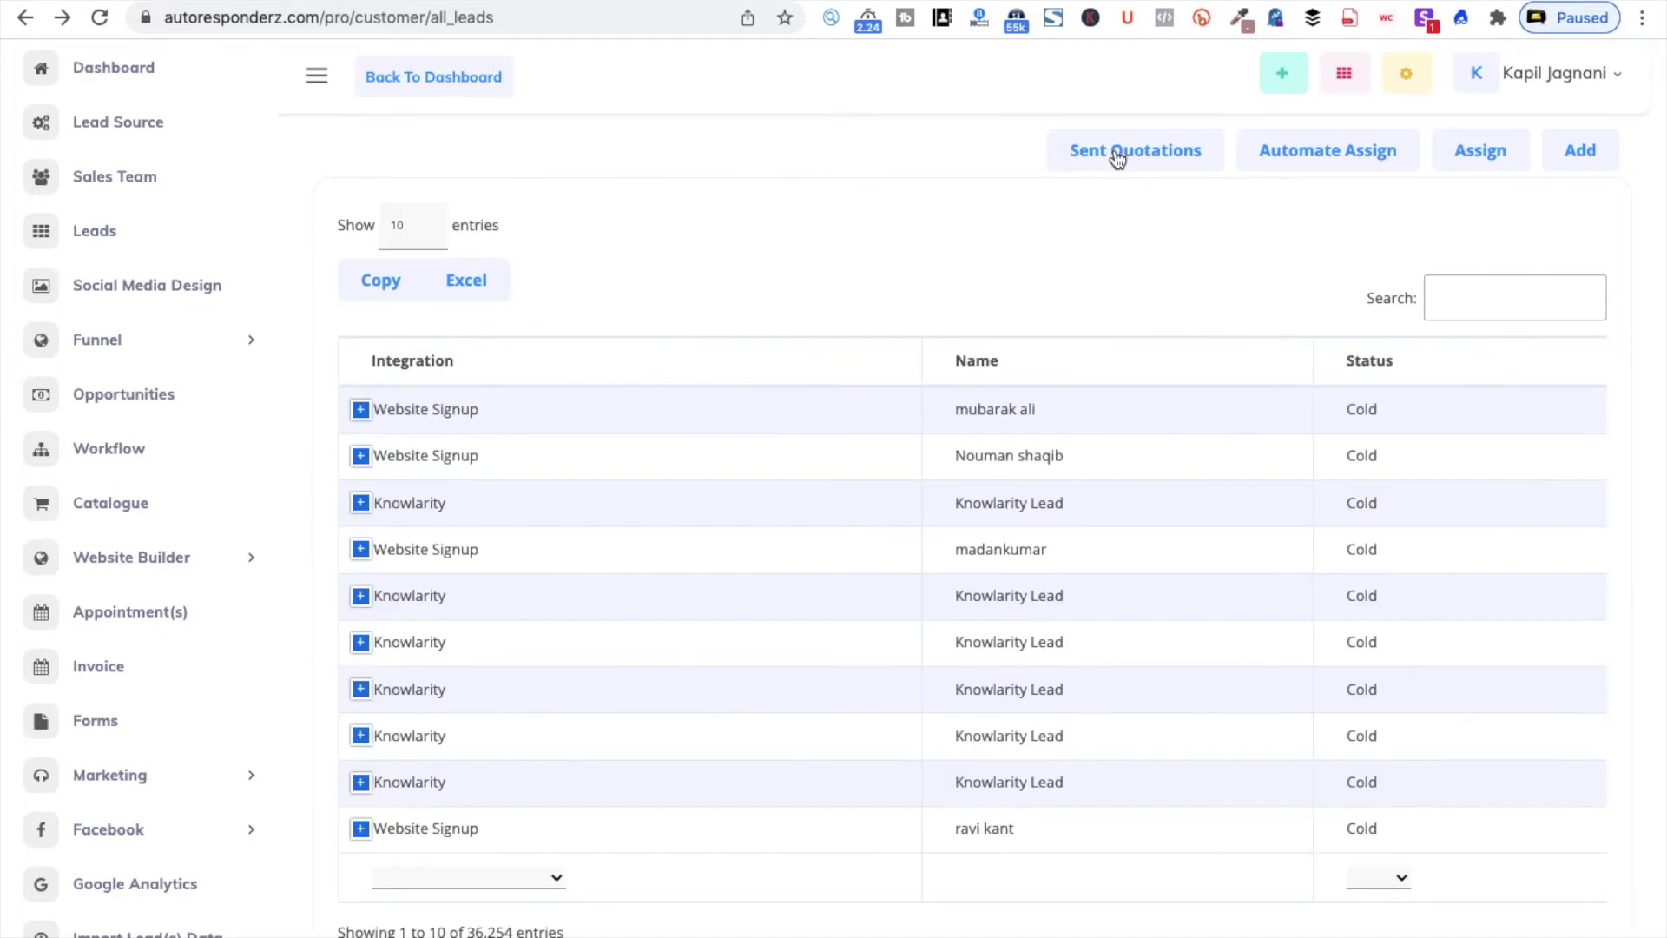
left_click(1118, 154)
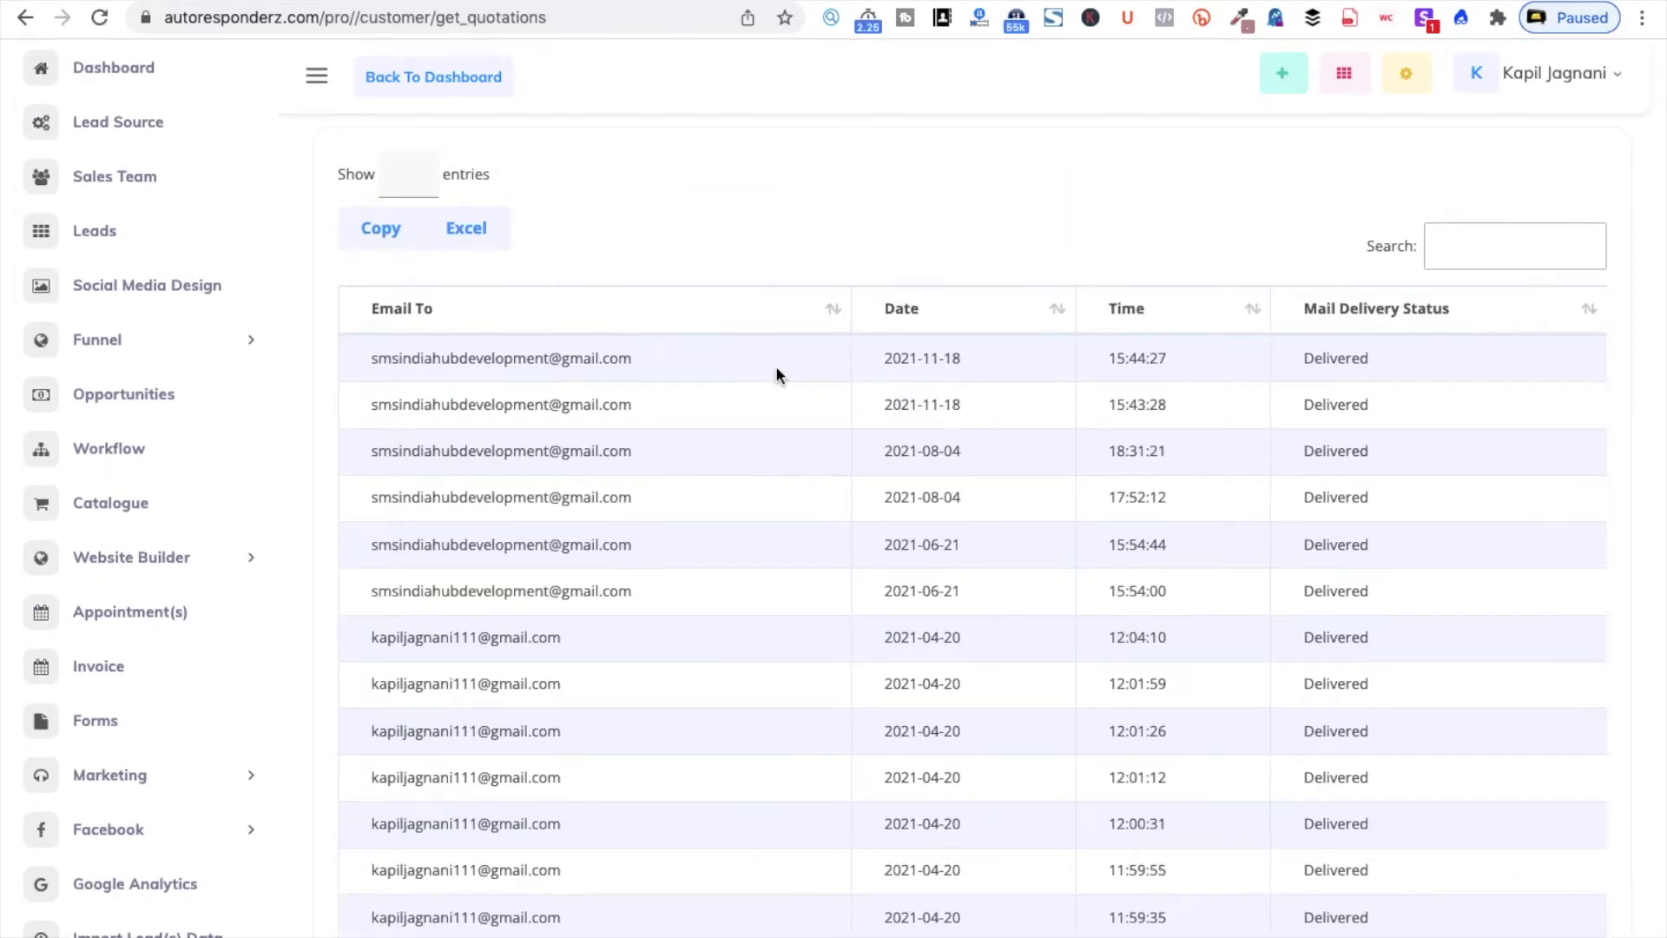
Step: Look through the sent quotations with their recipients, dates, times and mail delivery statuses
scroll(625, 318, "down", 5)
scroll(623, 312, "up", 5)
scroll(623, 309, "down", 4)
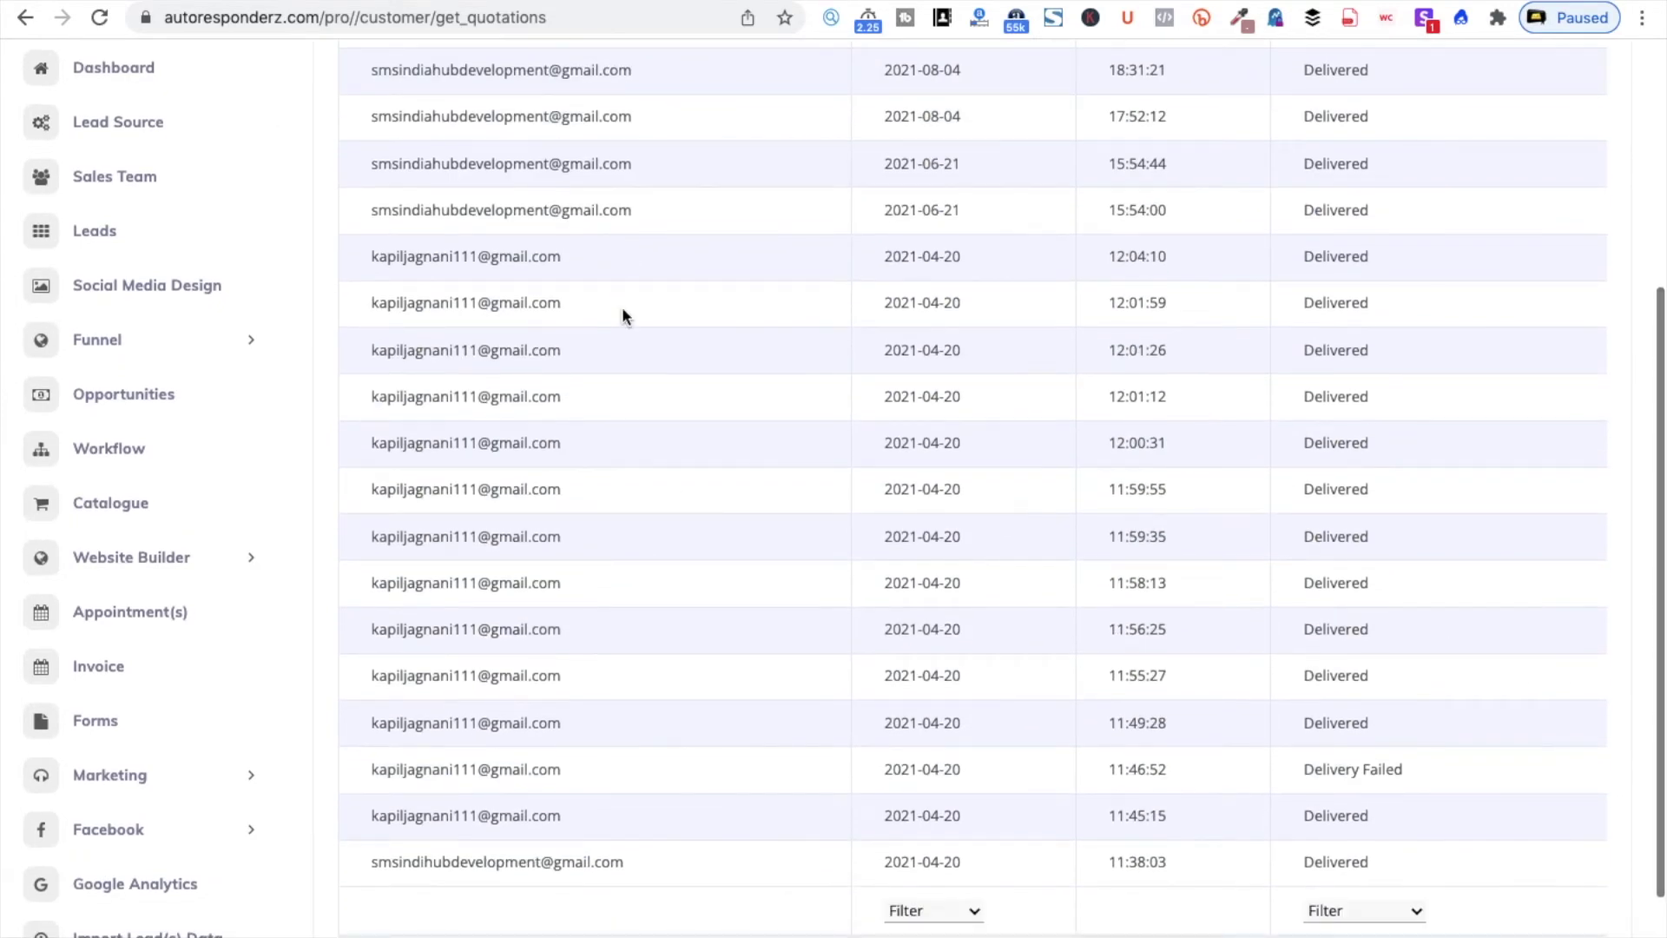
scroll(622, 305, "up", 4)
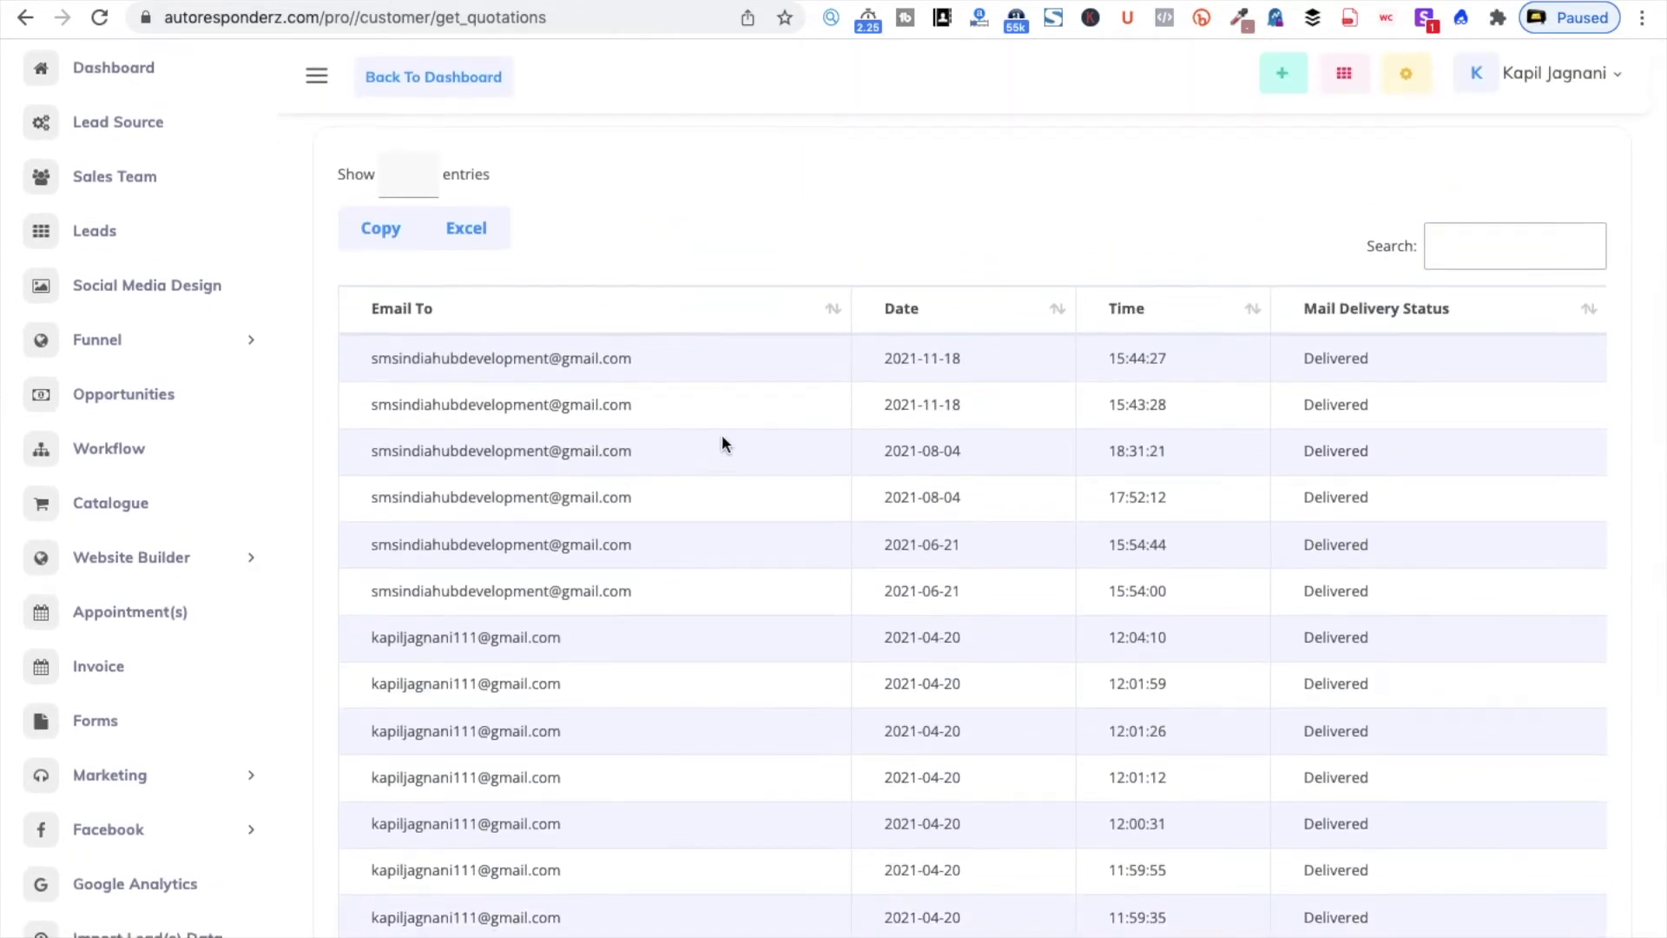
scroll(692, 503, "up", 1)
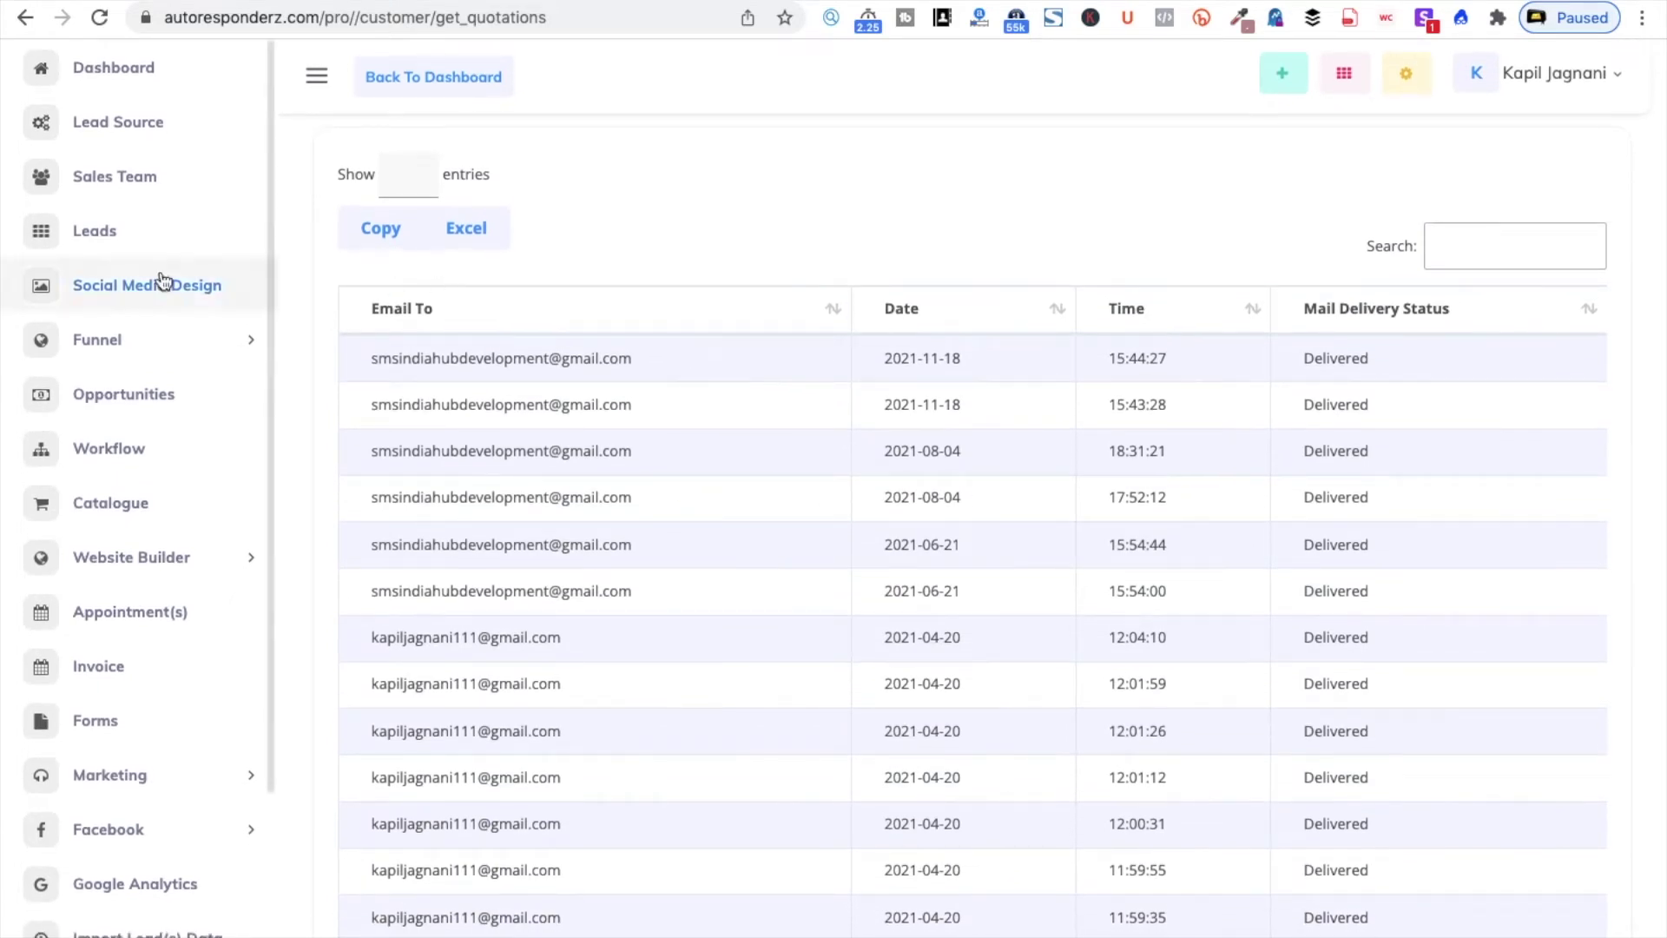
Step: Return to the leads list and show 100 entries per page
left_click(112, 231)
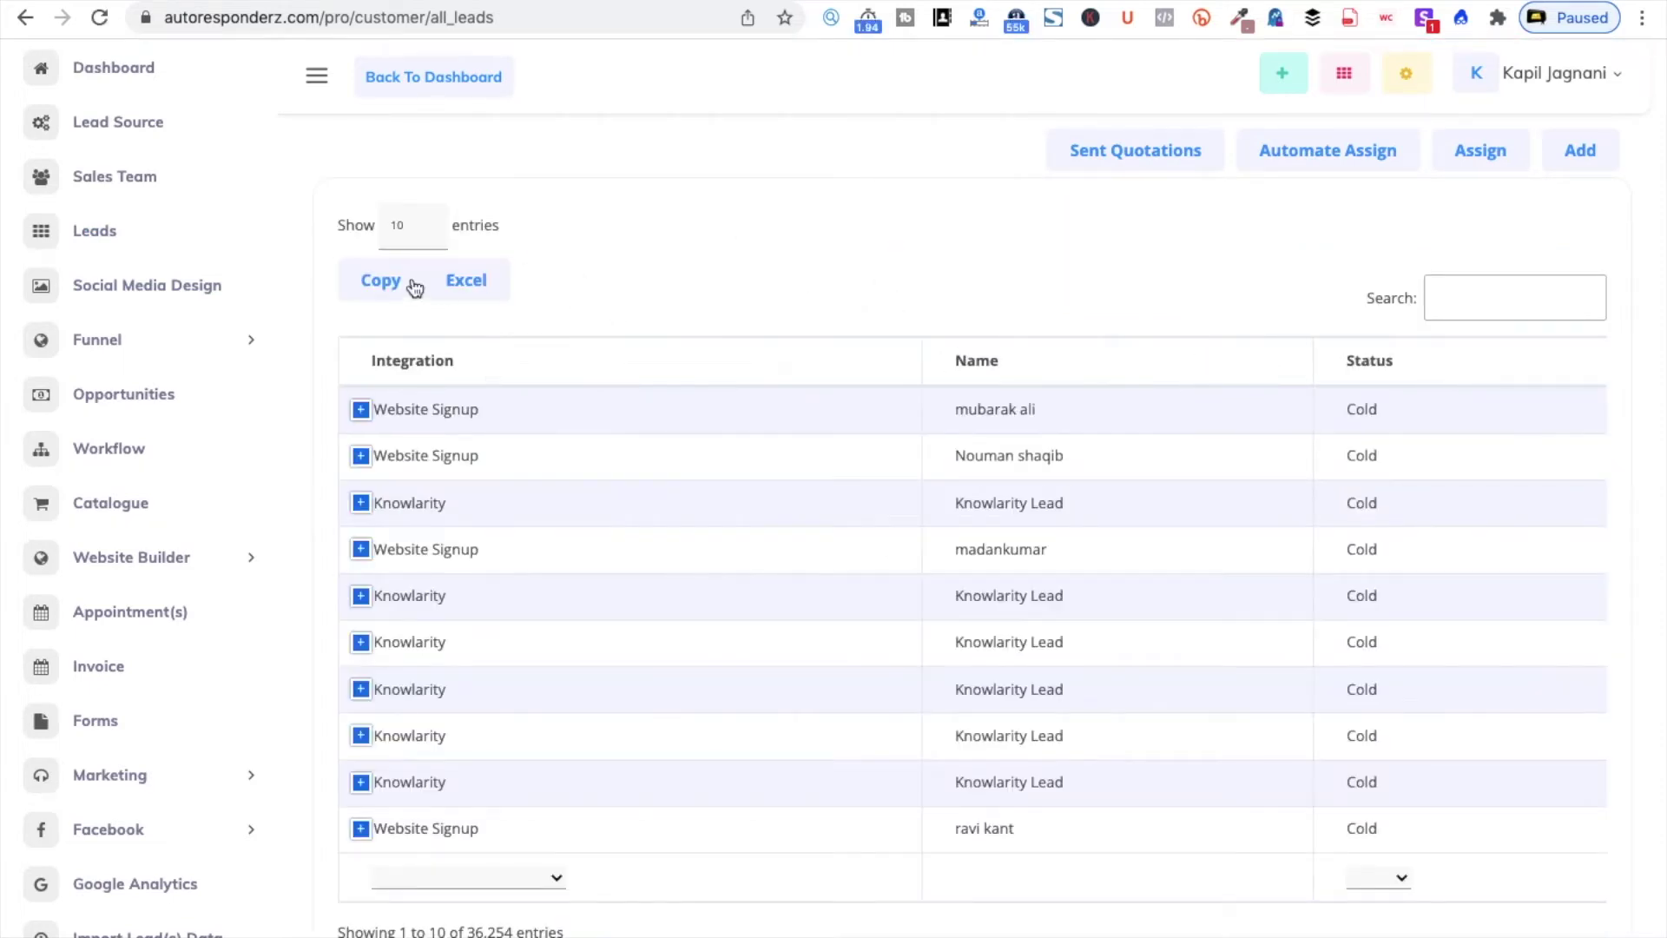
left_click(412, 226)
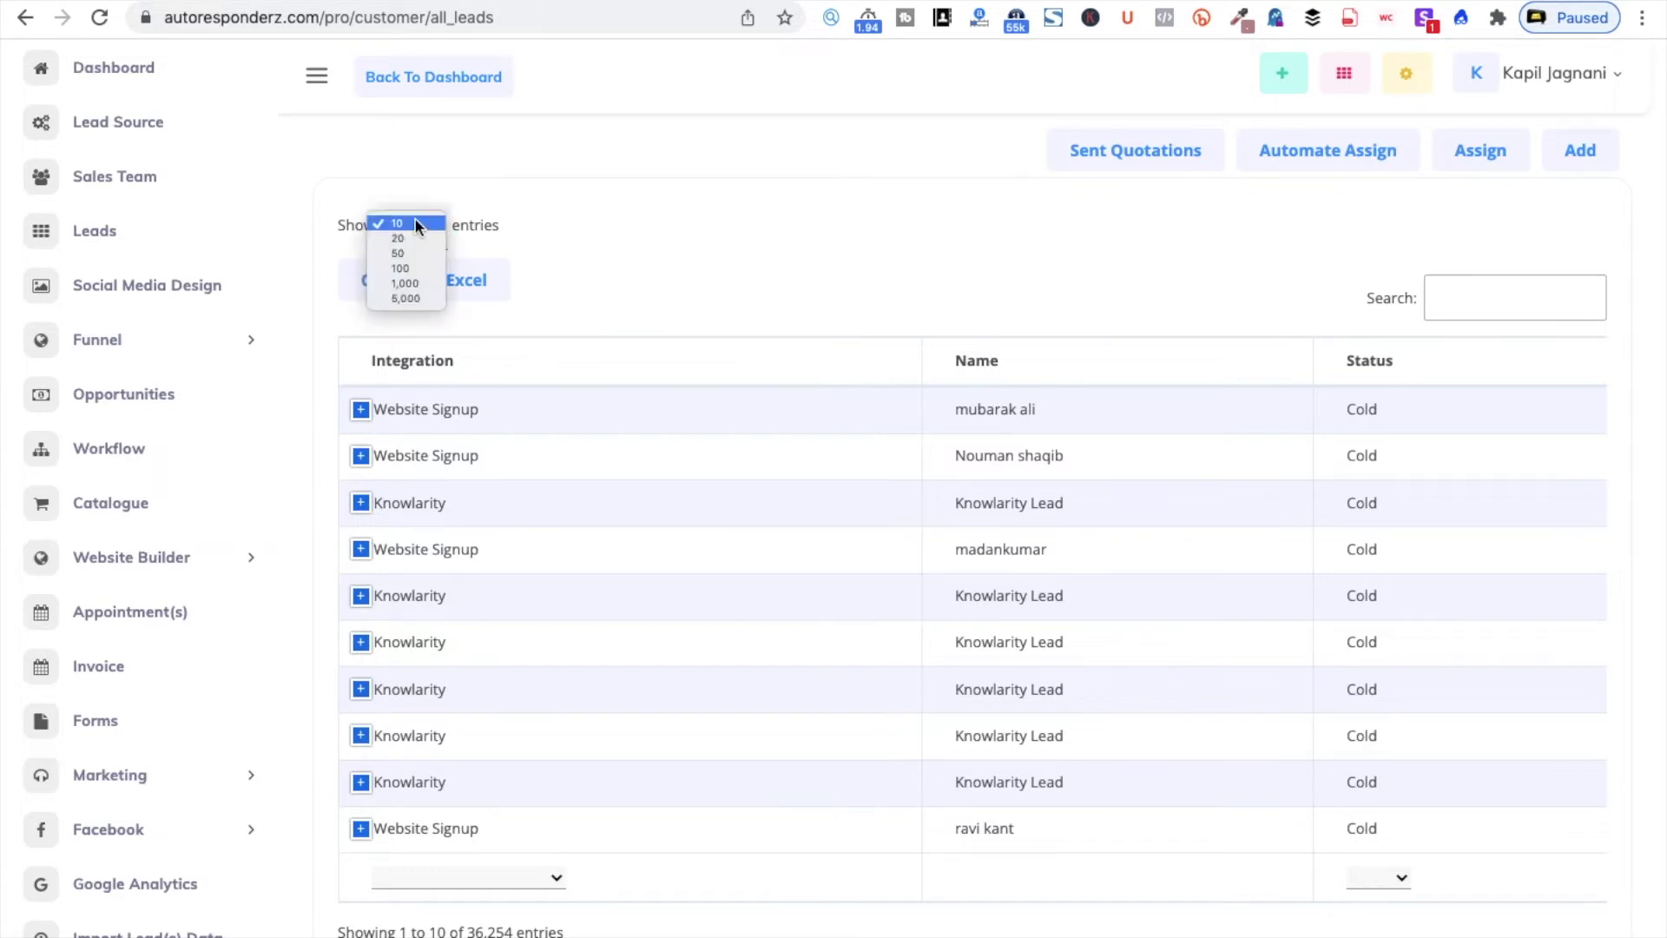
left_click(404, 266)
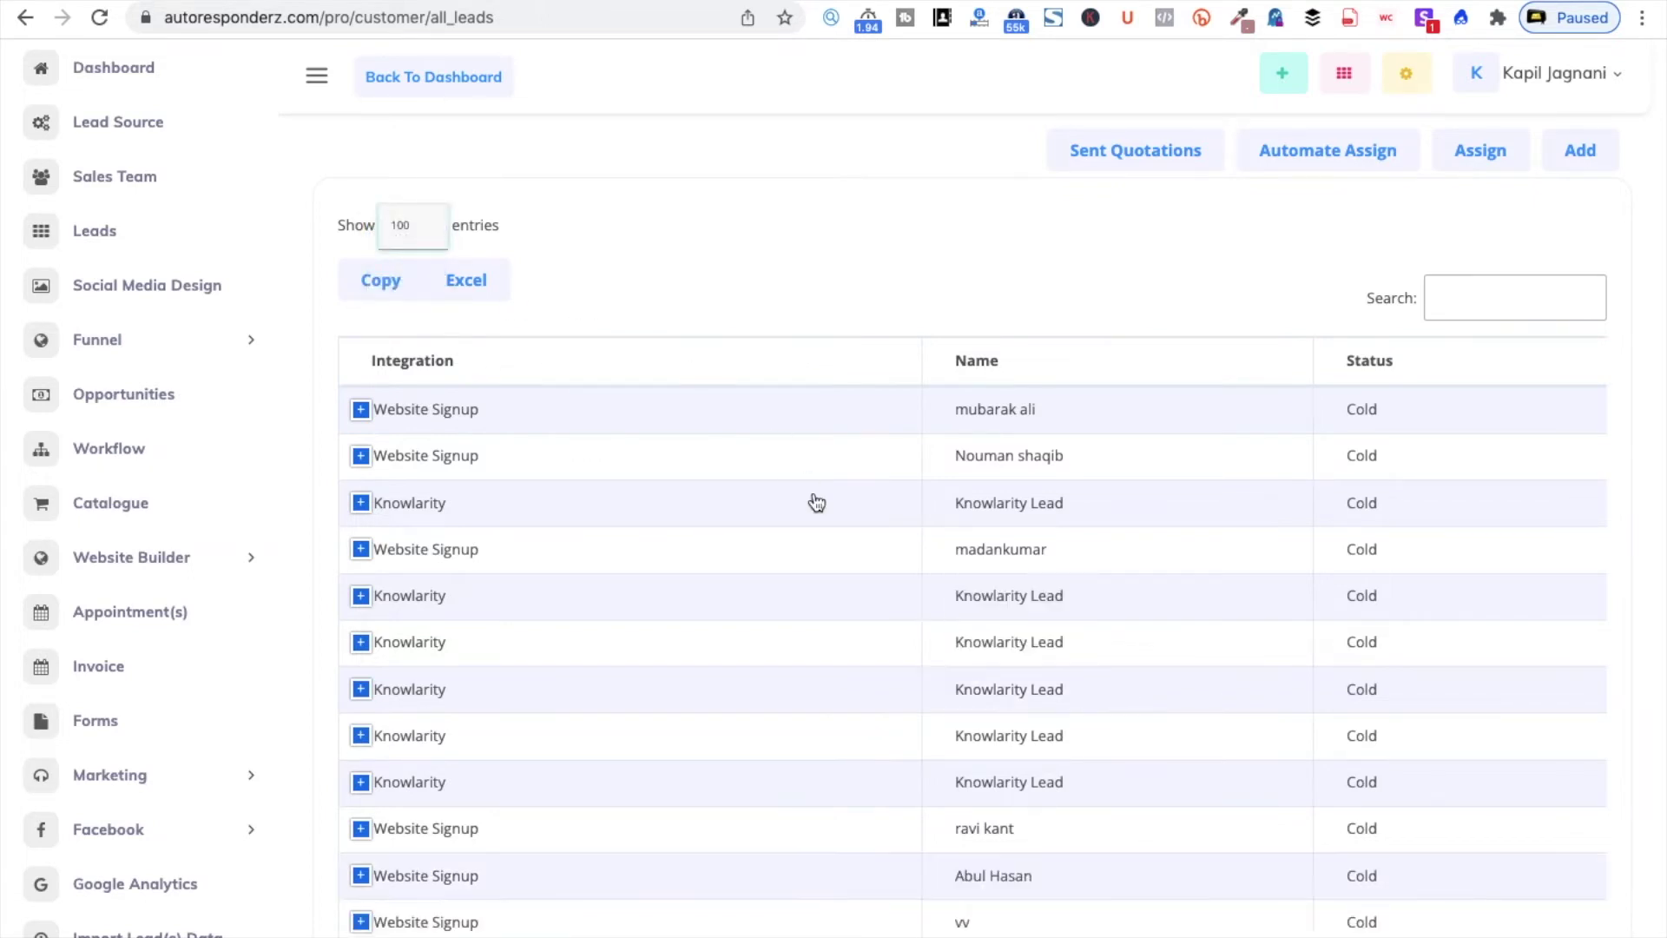
Step: Expand the first Website Signup lead and save the remark "Only for demo" on it
scroll(816, 503, "down", 1)
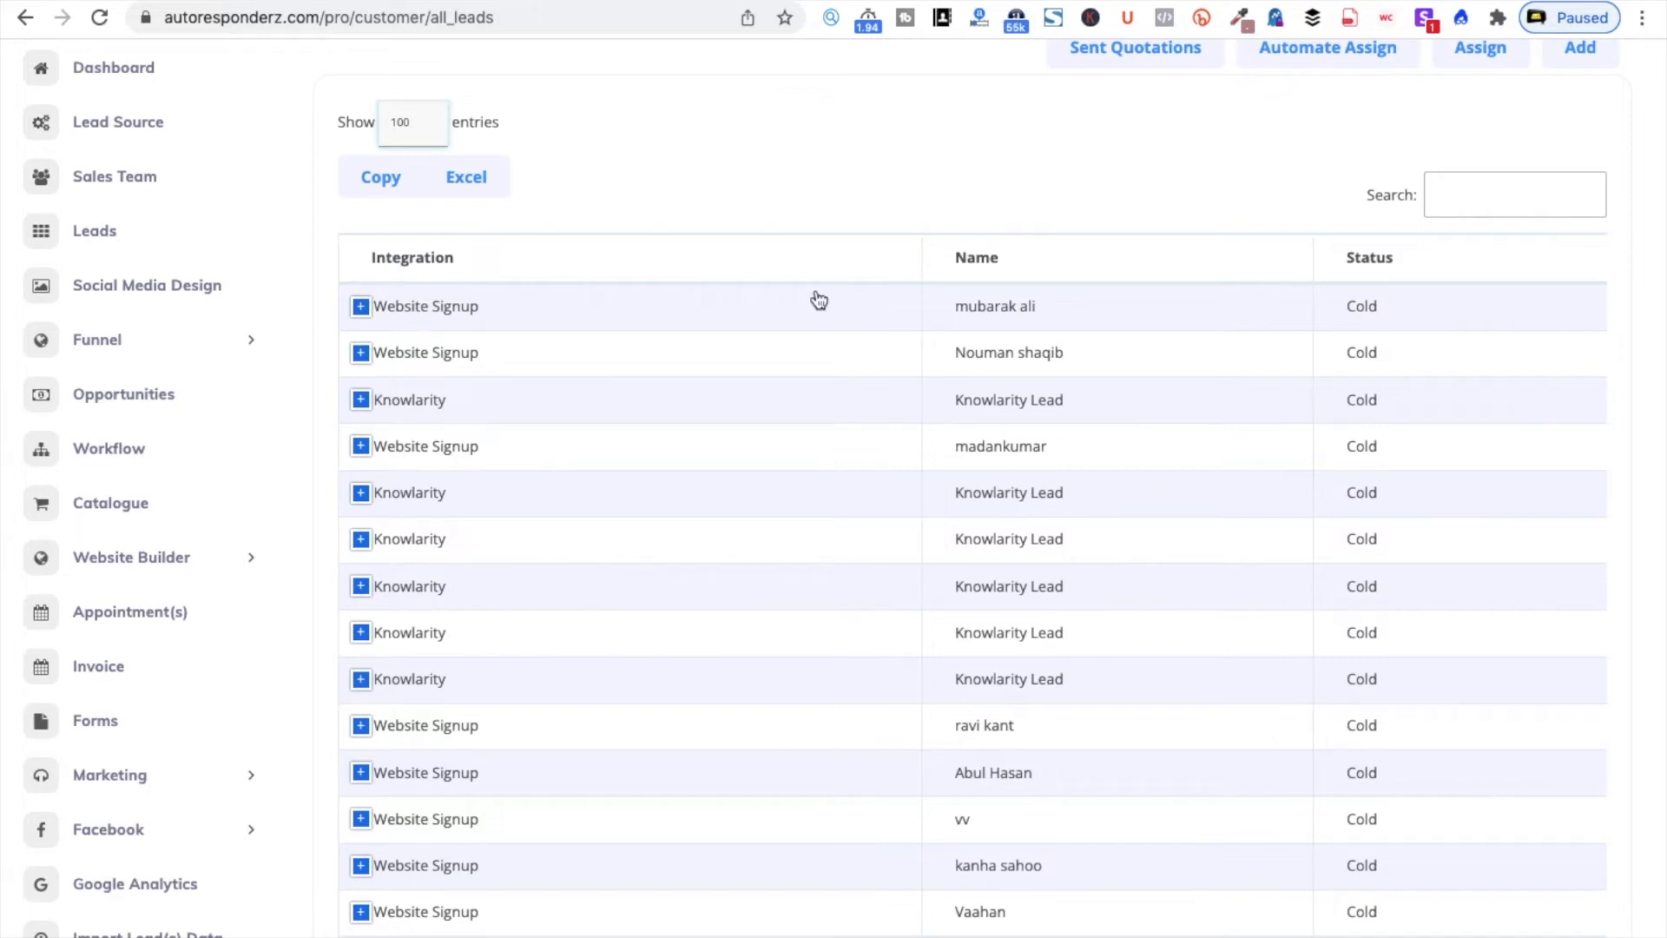
scroll(1041, 322, "right", 1)
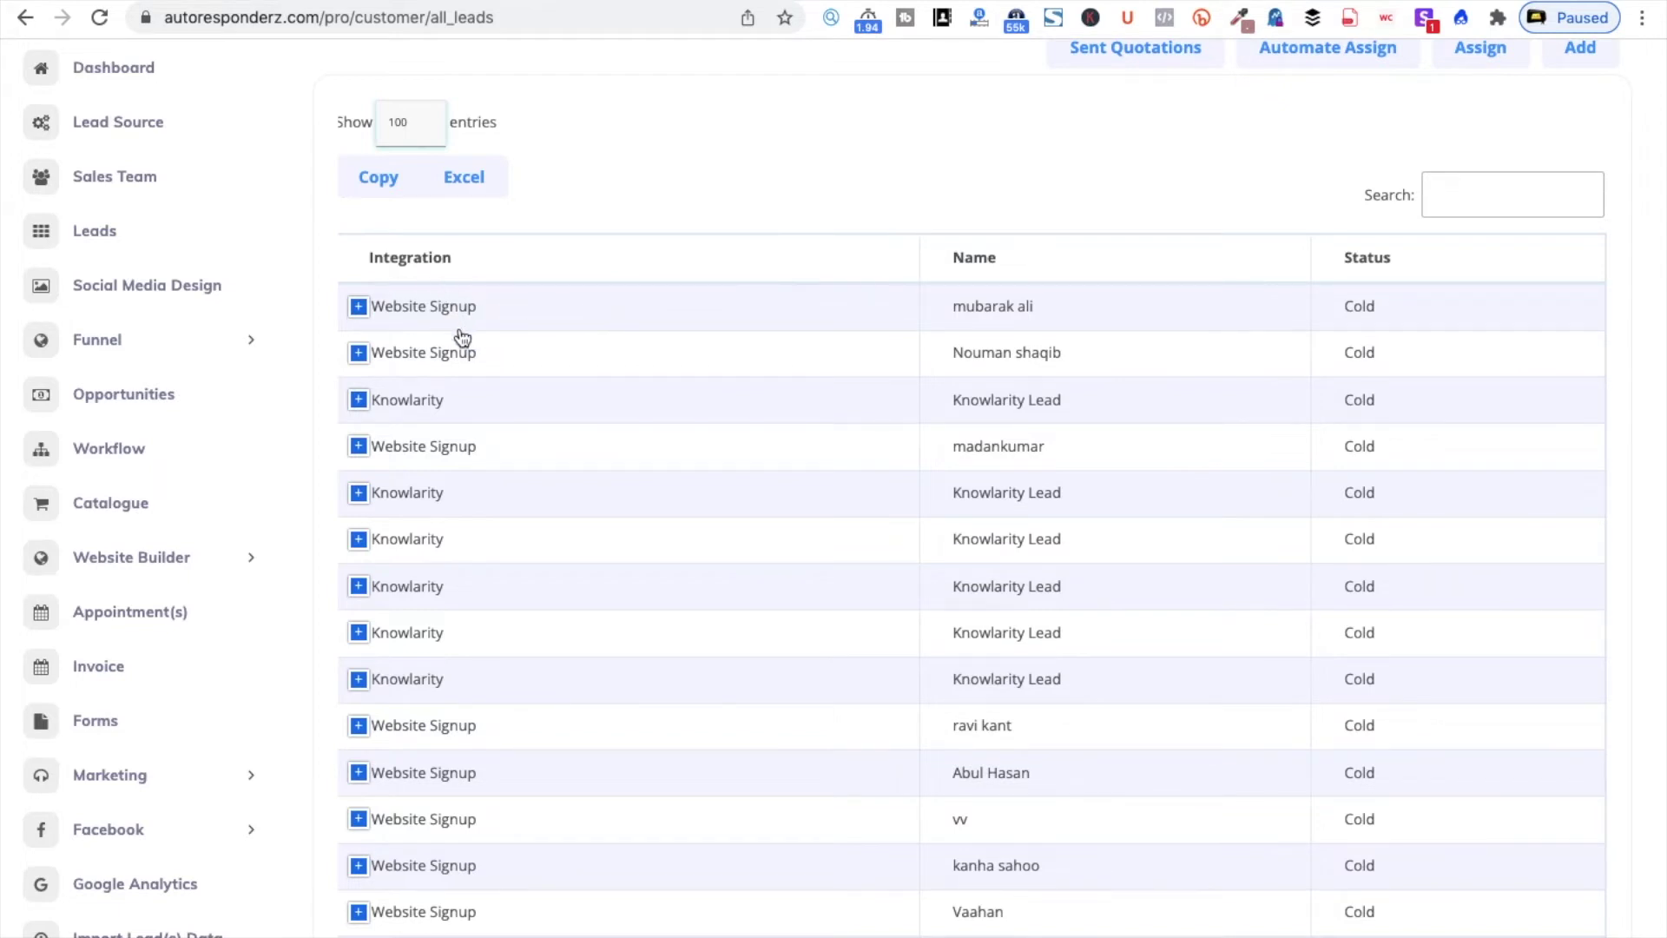
left_click(358, 307)
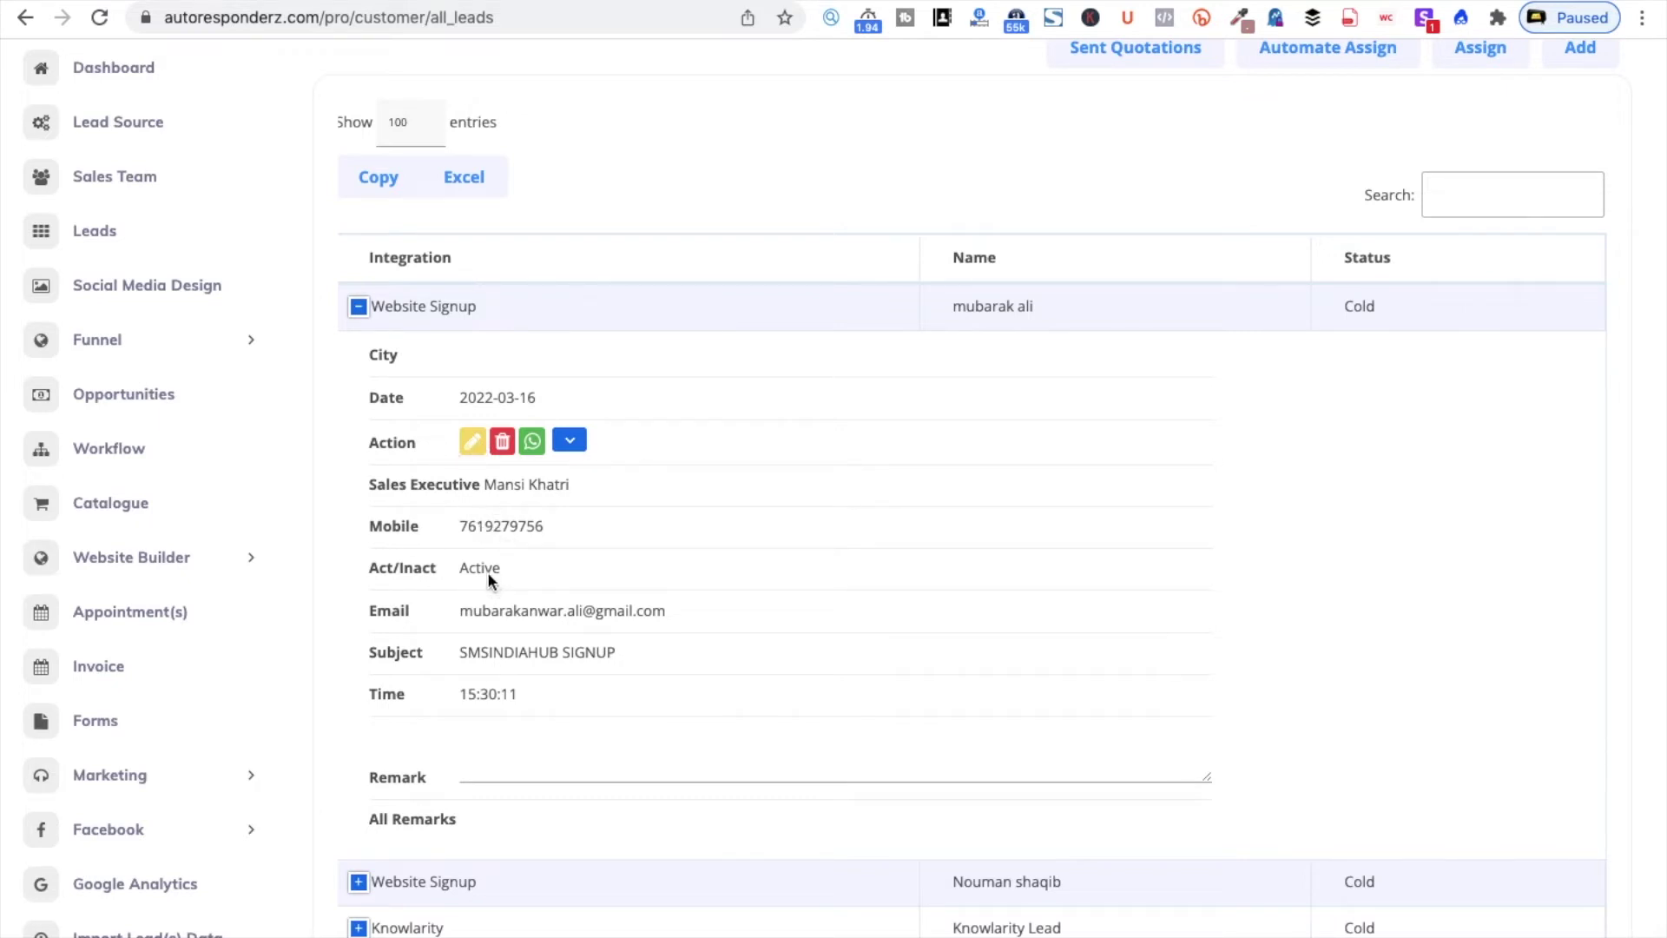
left_click(503, 762)
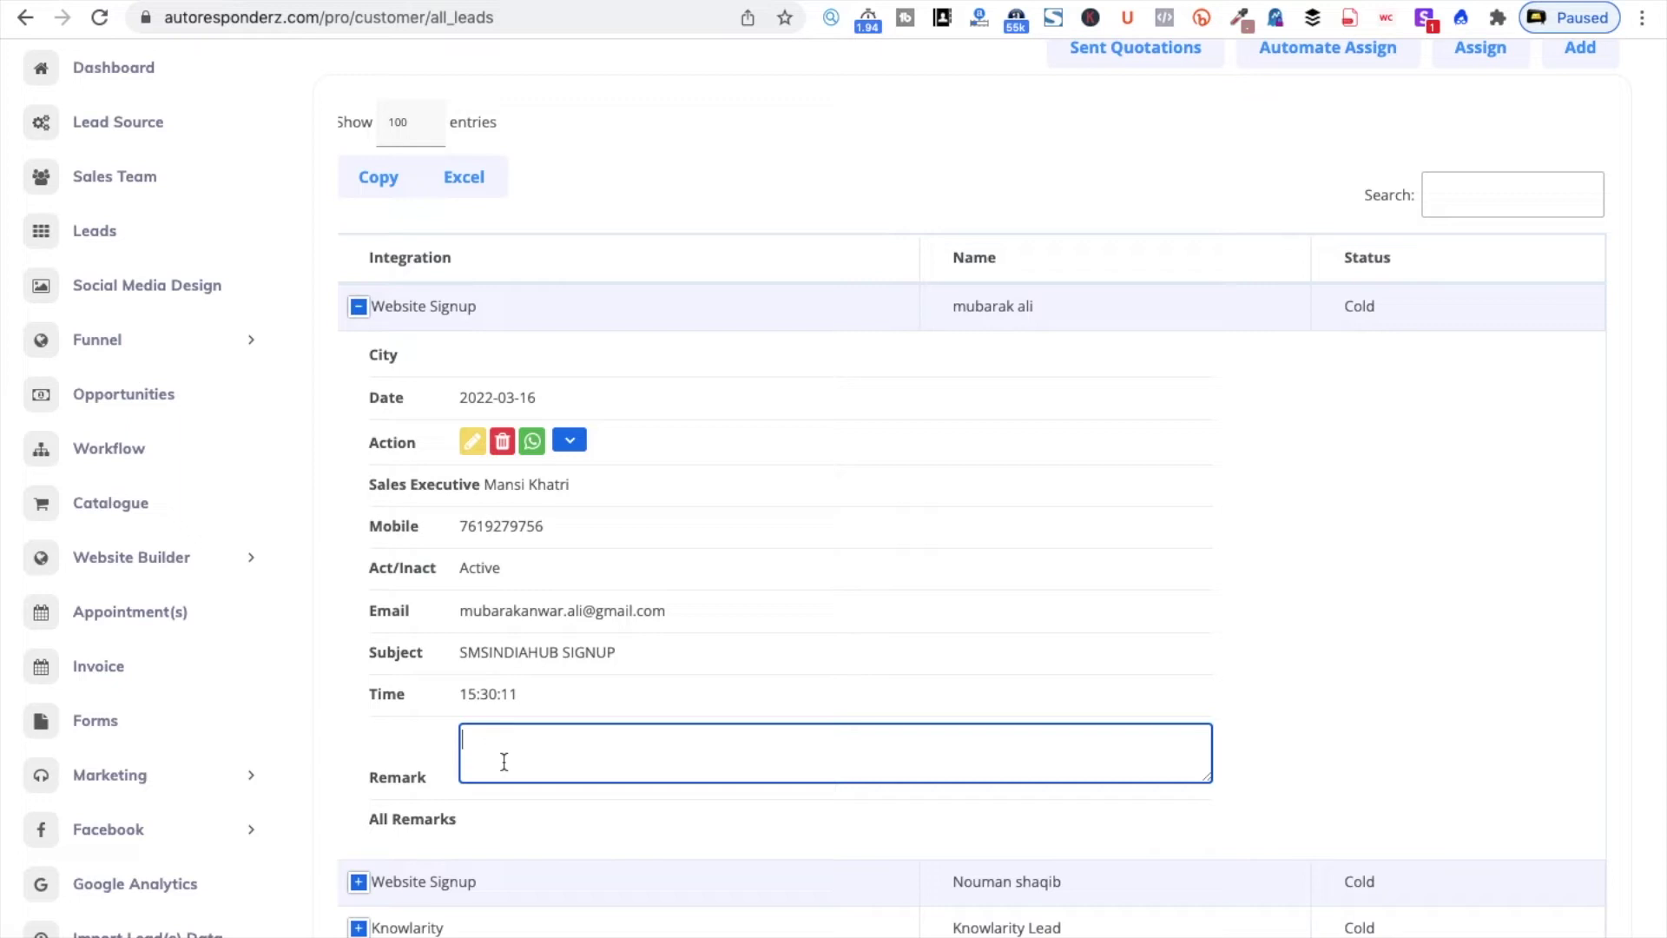
type("Only for demo")
left_click(1384, 642)
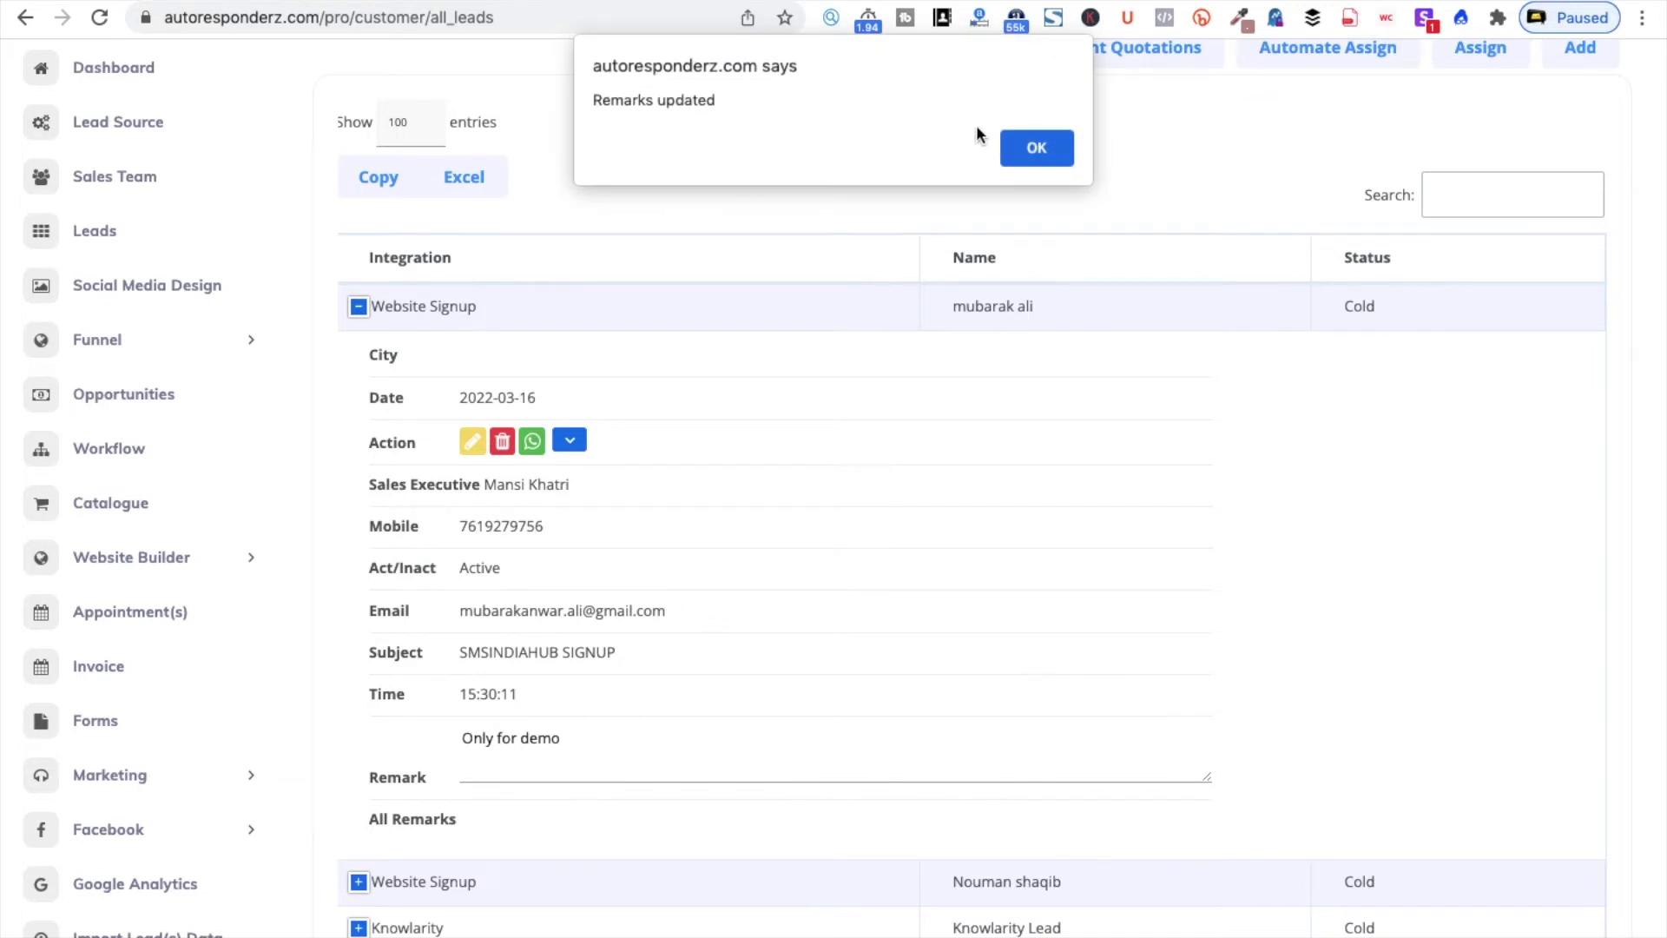
left_click(1063, 149)
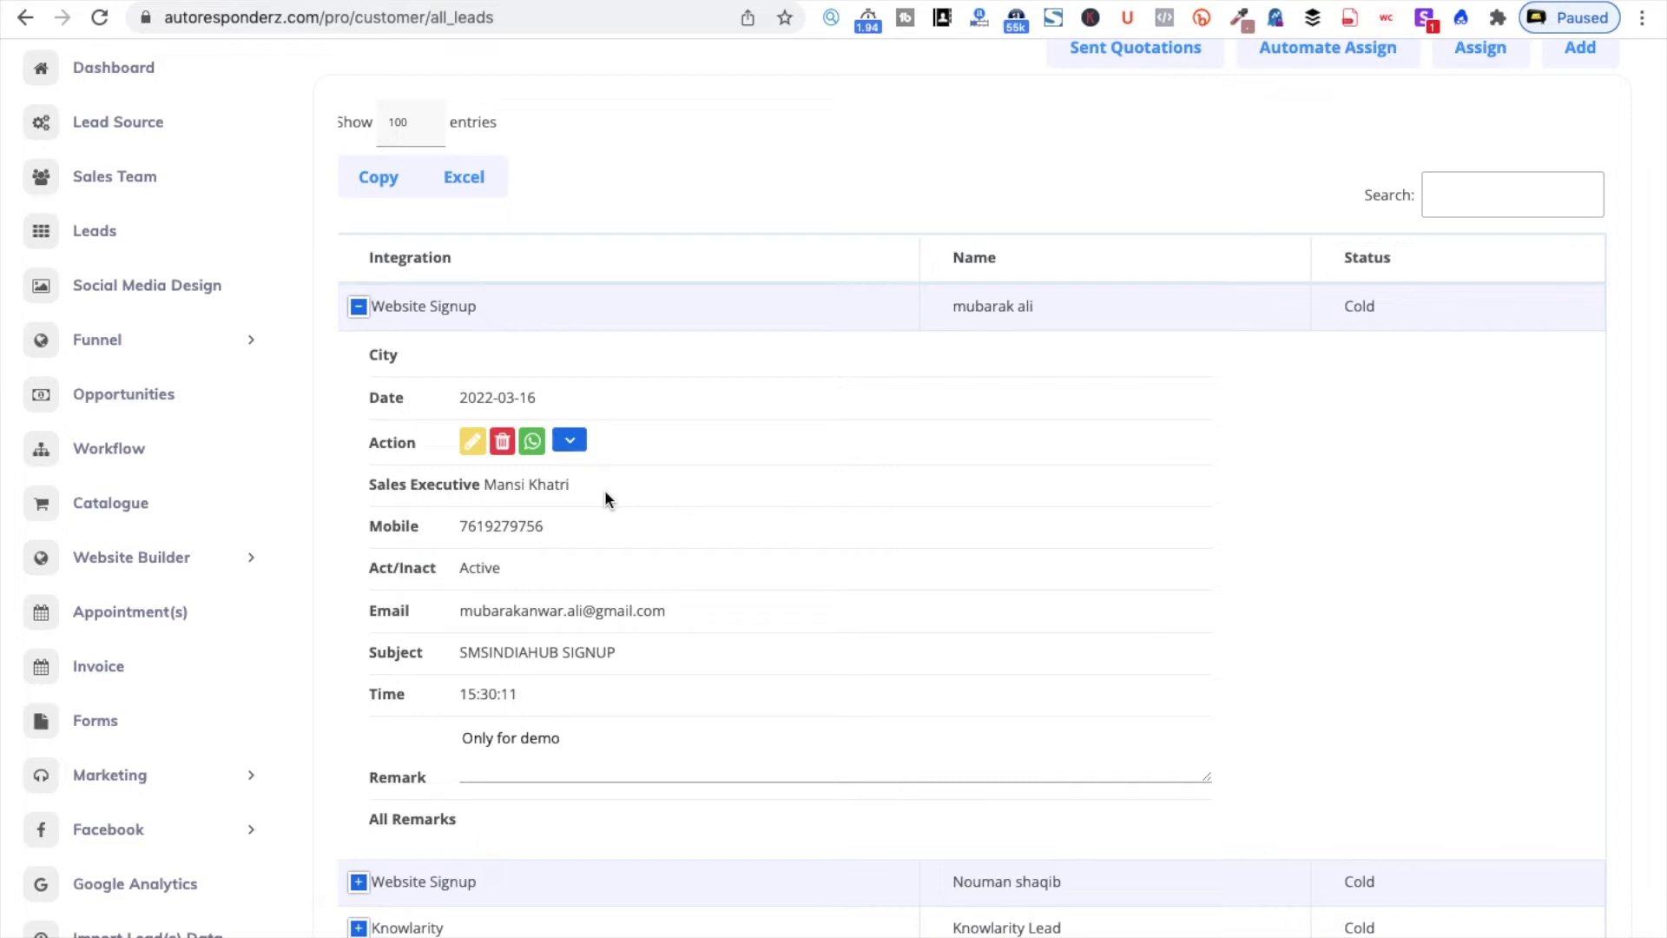
Step: Edit the first lead, set its value to 50000 and its status to Warm, and submit the update
left_click(473, 444)
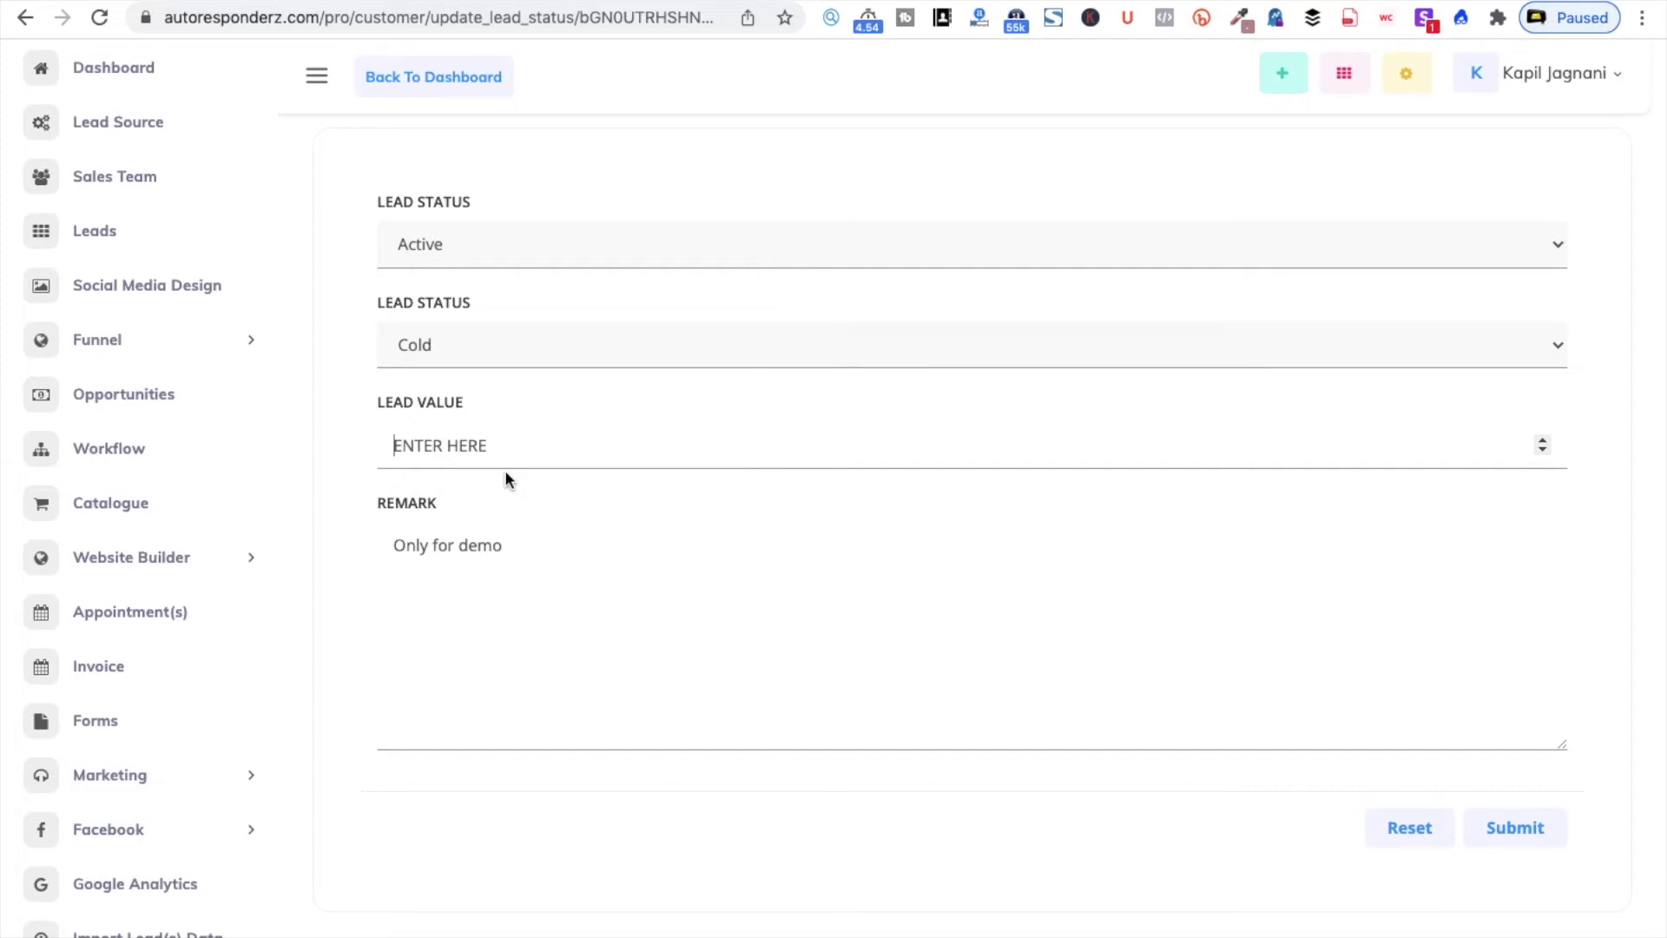
type("50000")
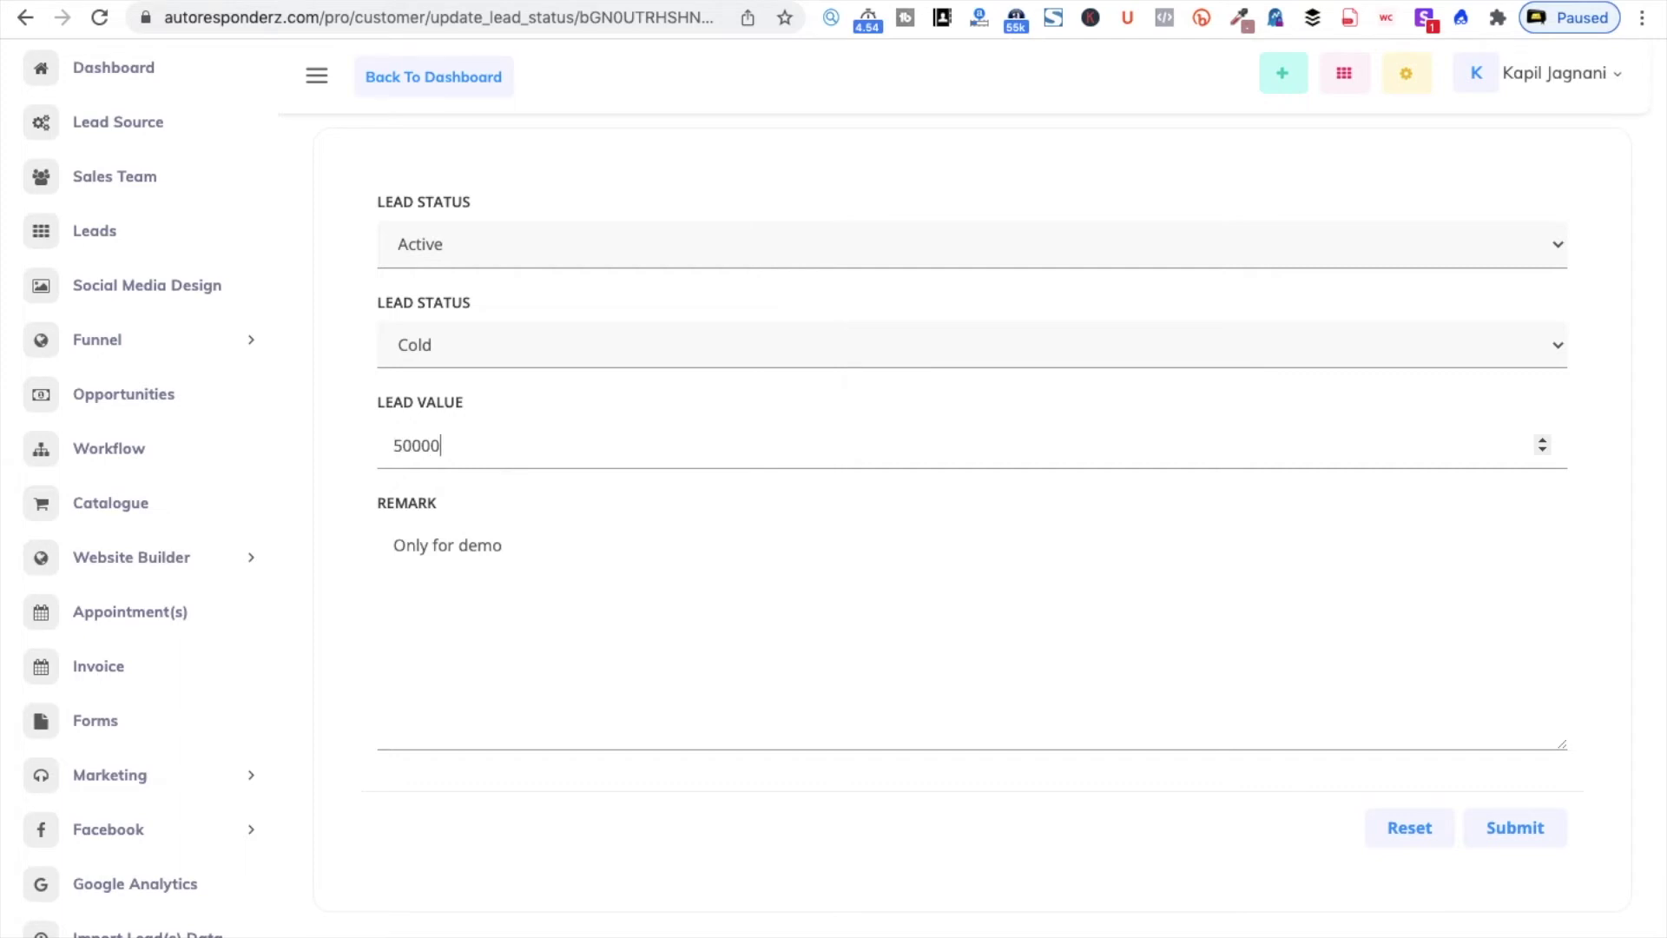
left_click(521, 344)
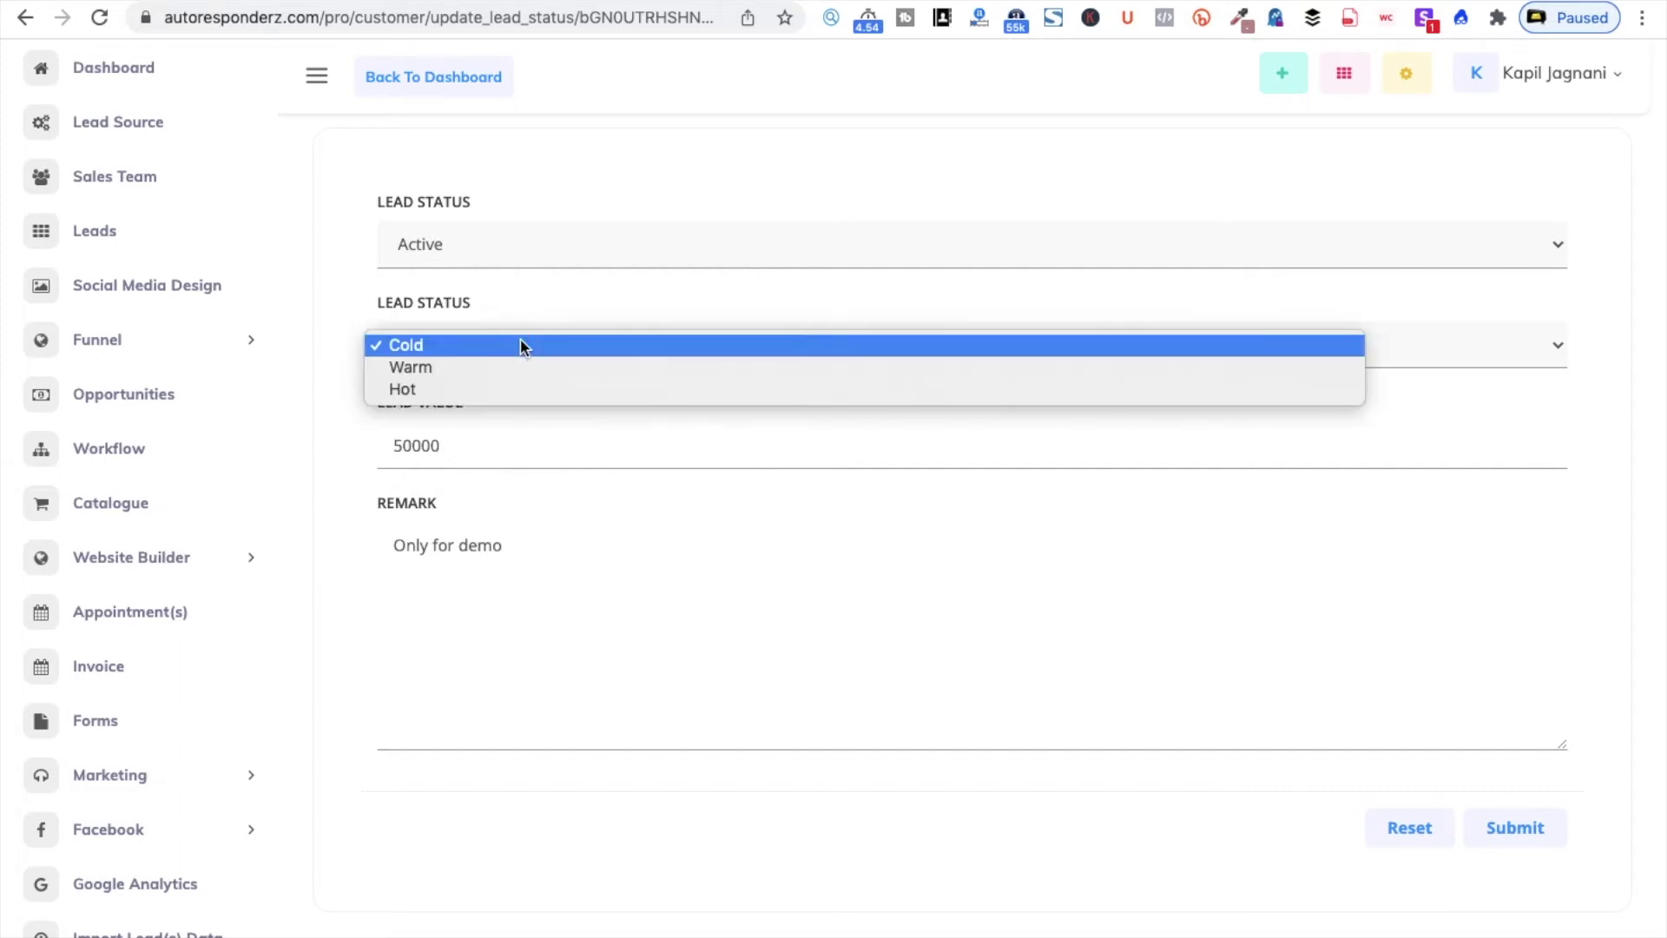
left_click(435, 370)
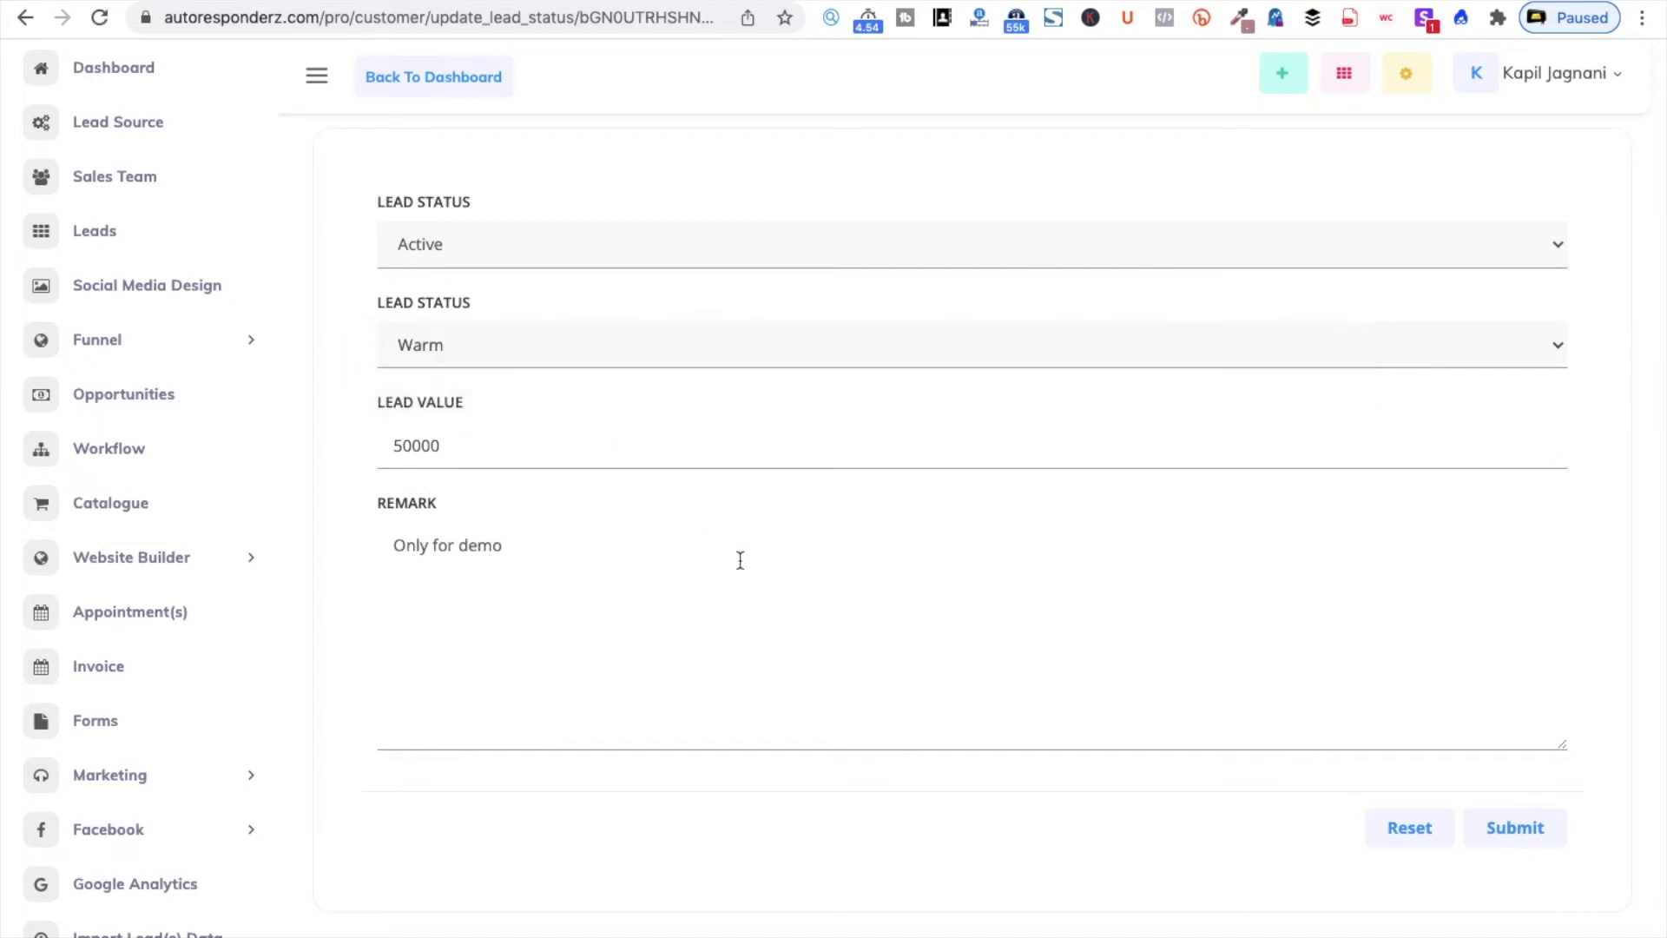
left_click(1518, 832)
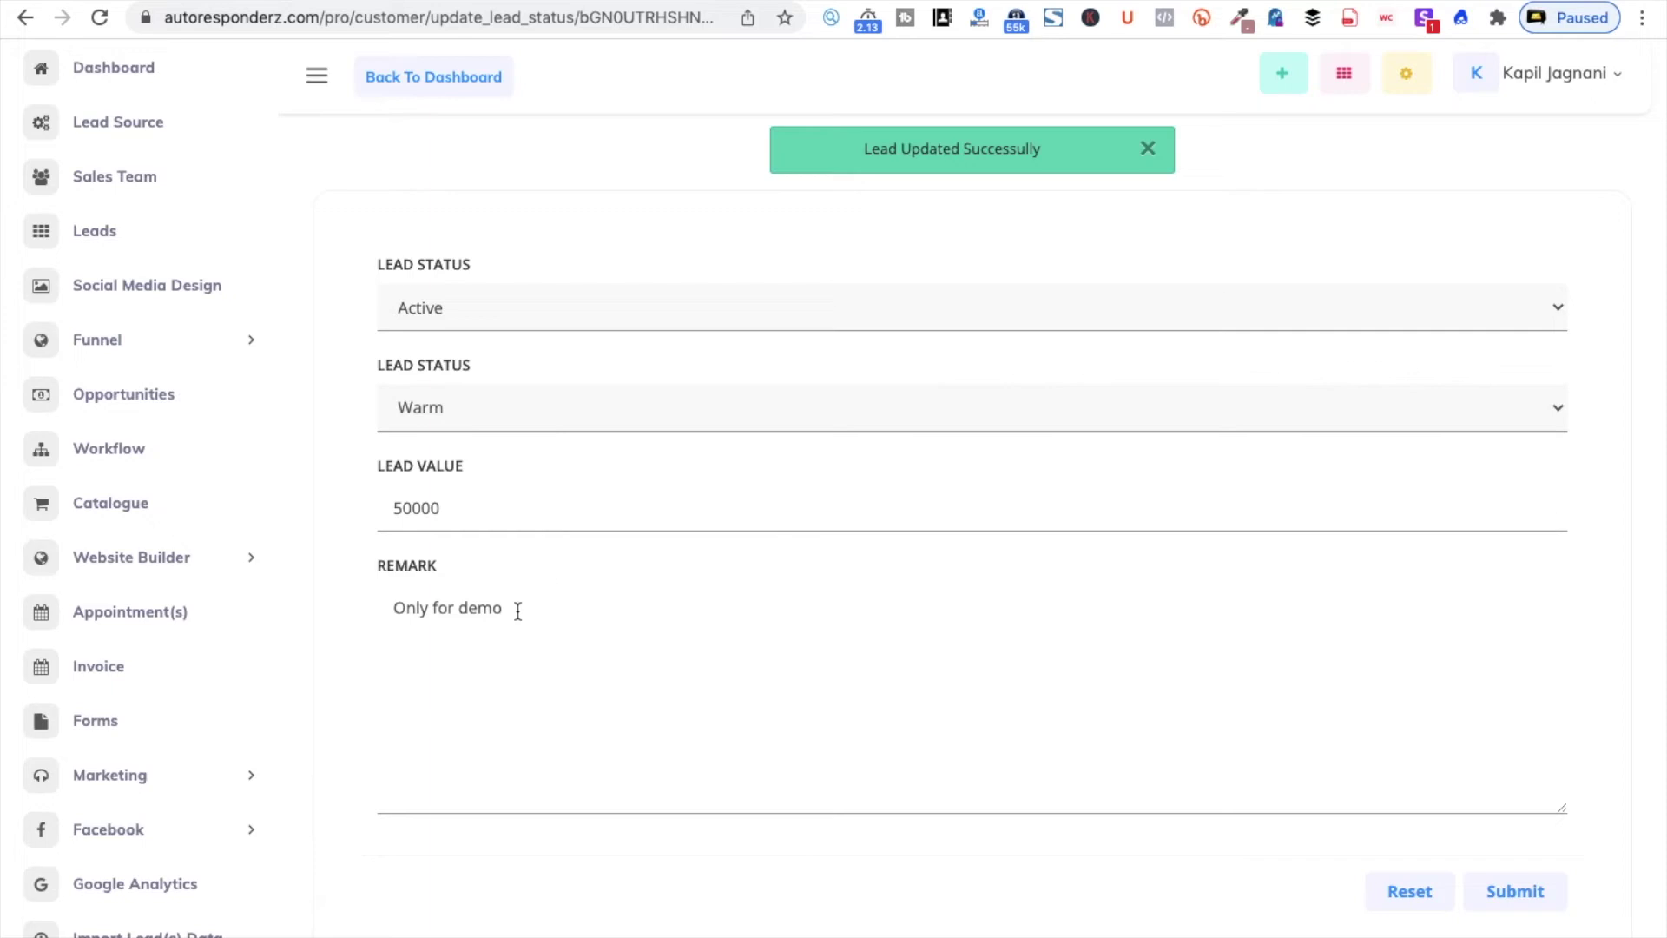
Step: Check the lead value figures on the dashboard and return to the leads list
left_click(109, 76)
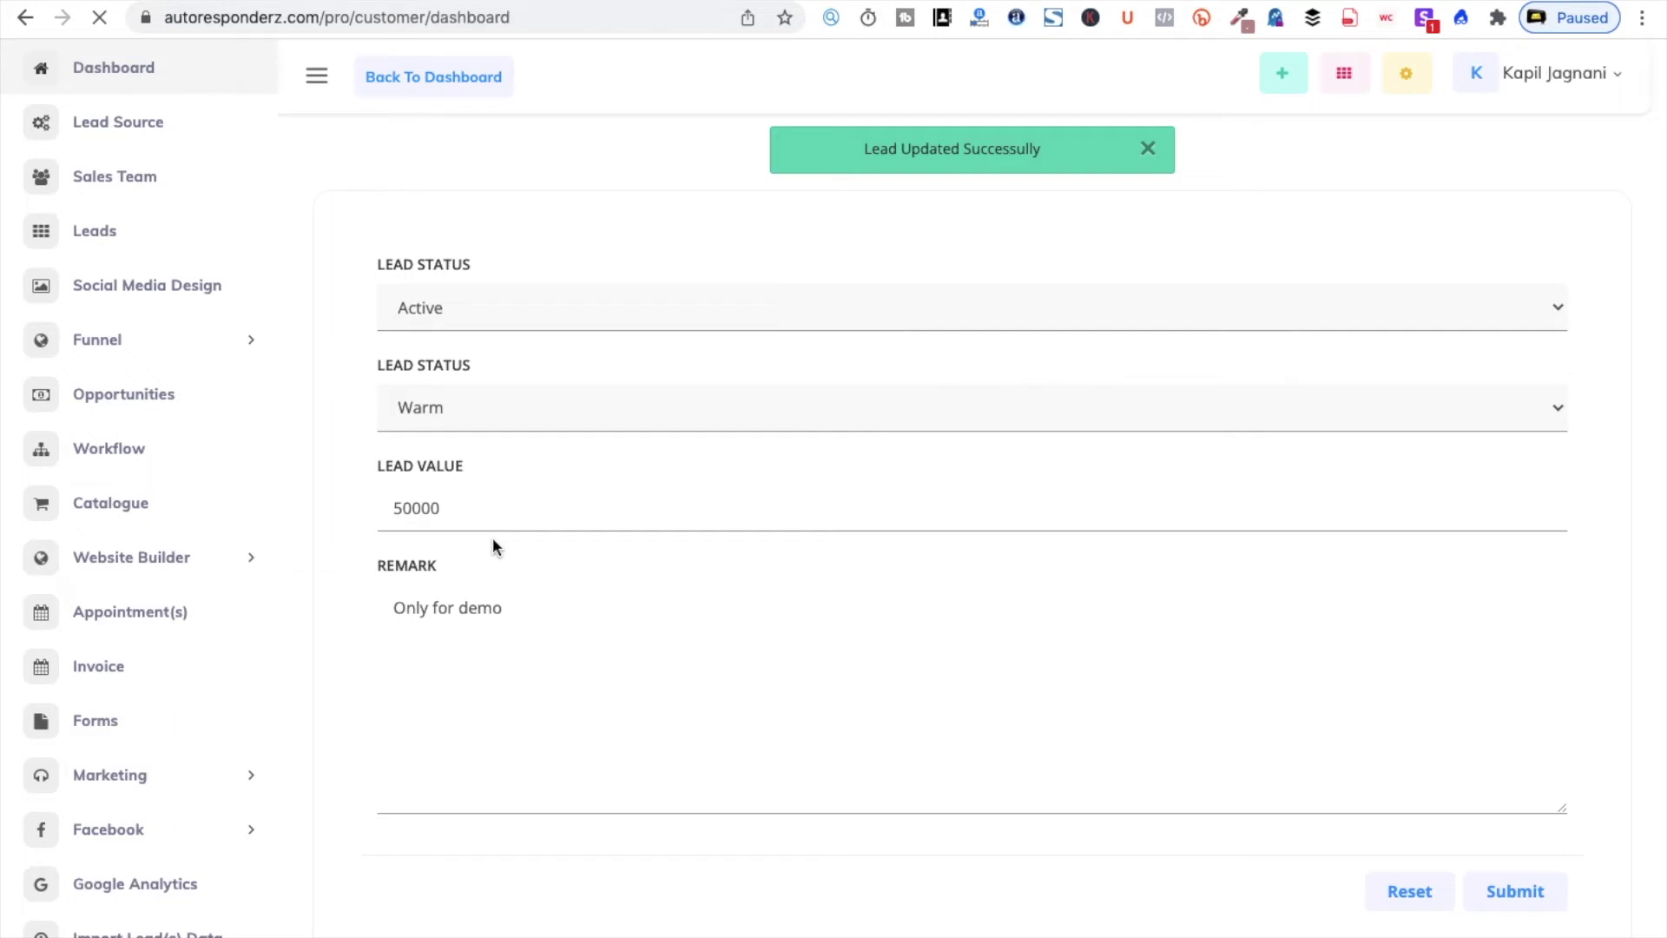
scroll(639, 703, "down", 3)
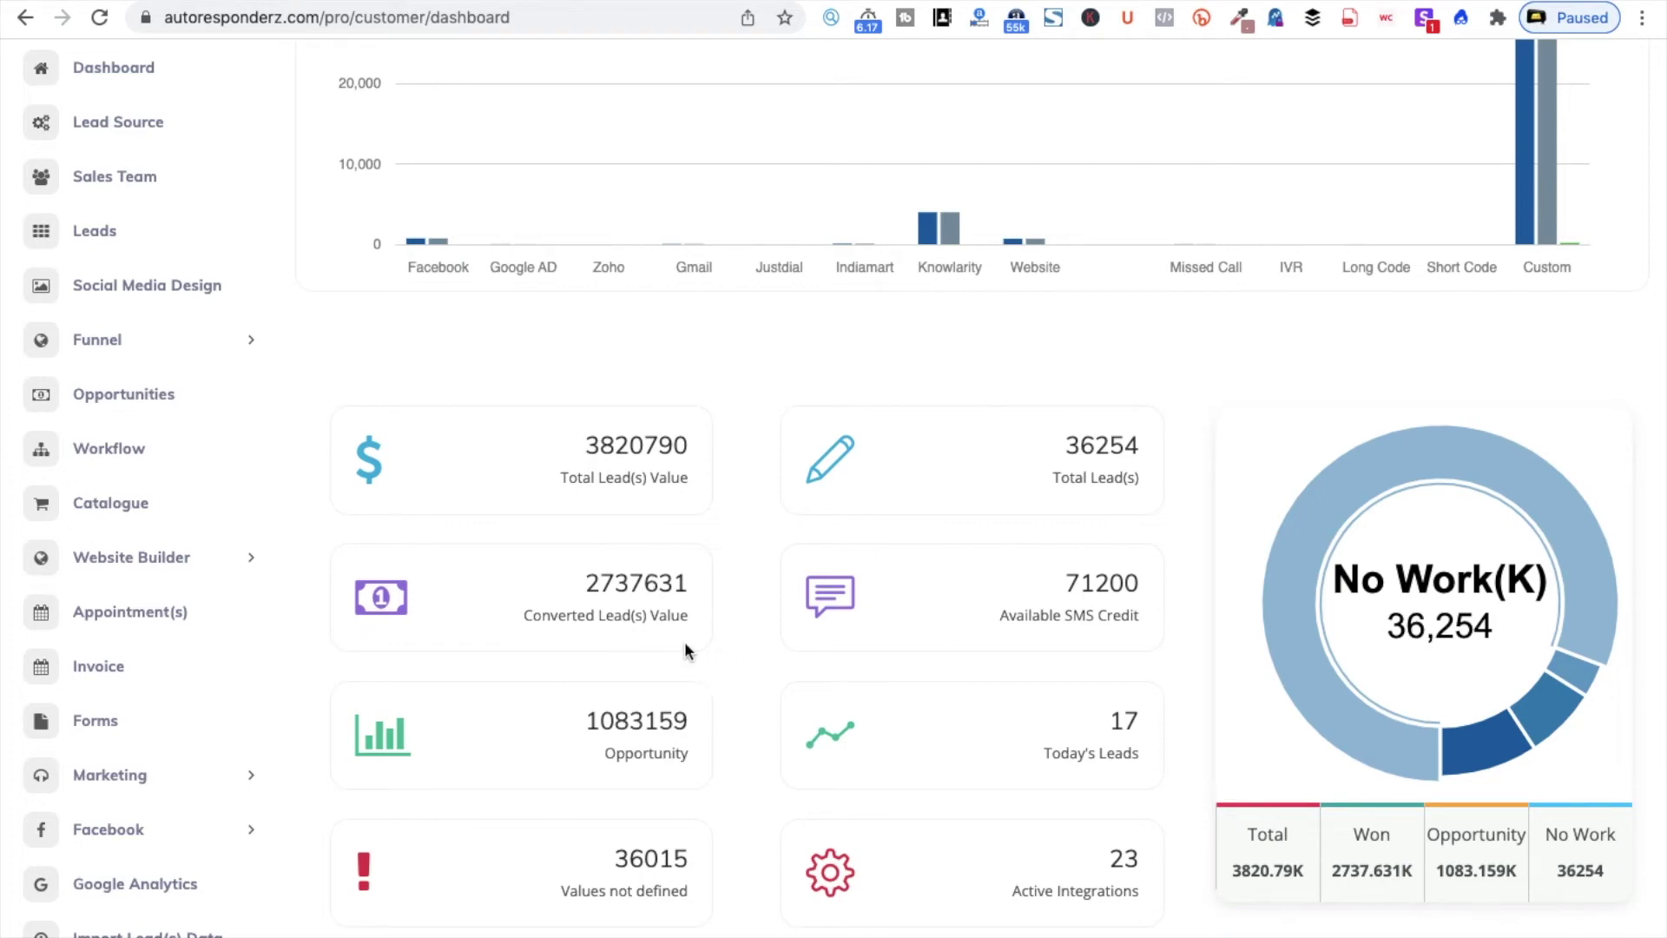
left_click(105, 236)
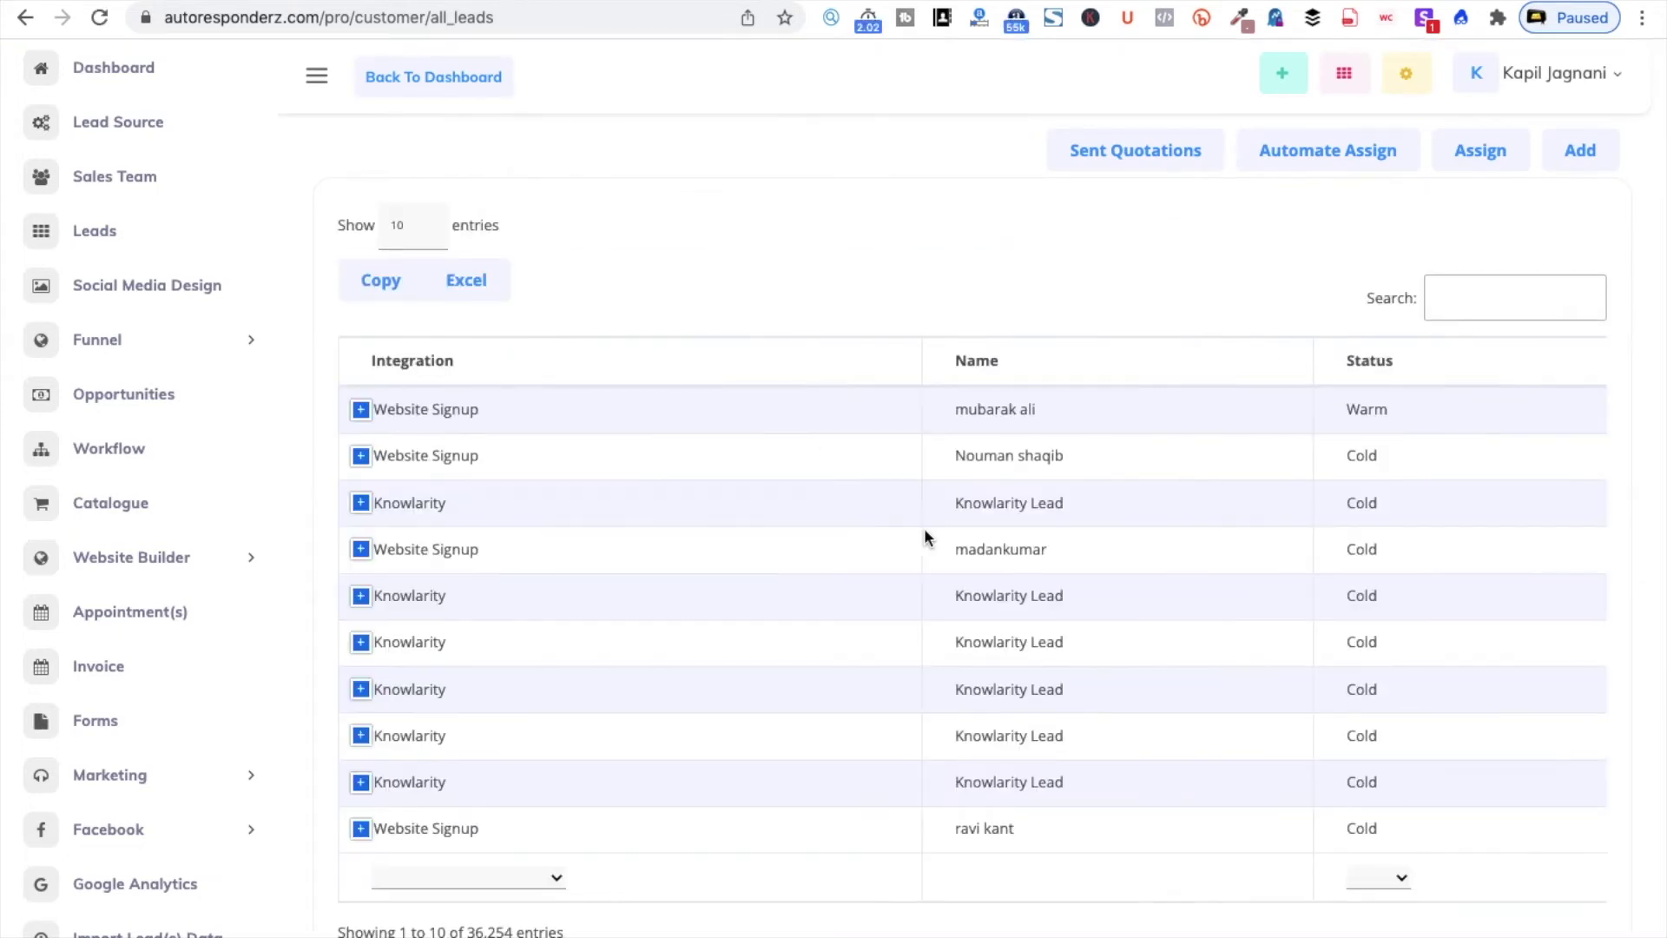
Step: Create a follow-up for the first Website Signup lead on 21/03/2022 at 04:05 PM with the remark "Need to take follow up for payment"
left_click(360, 413)
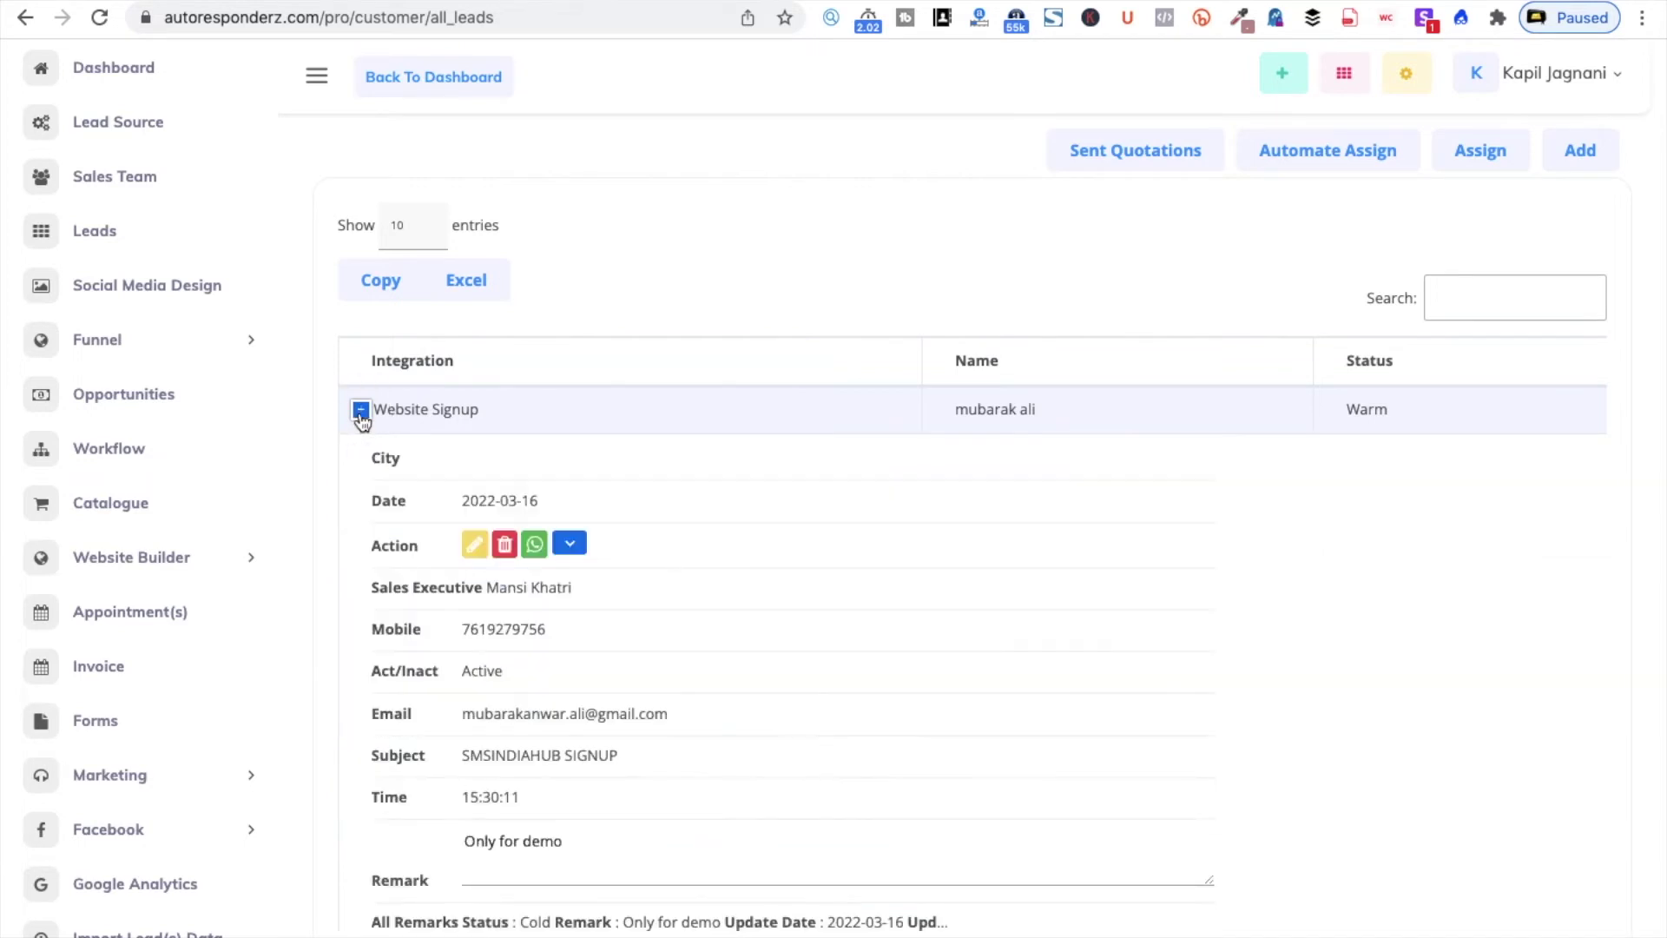
left_click(572, 545)
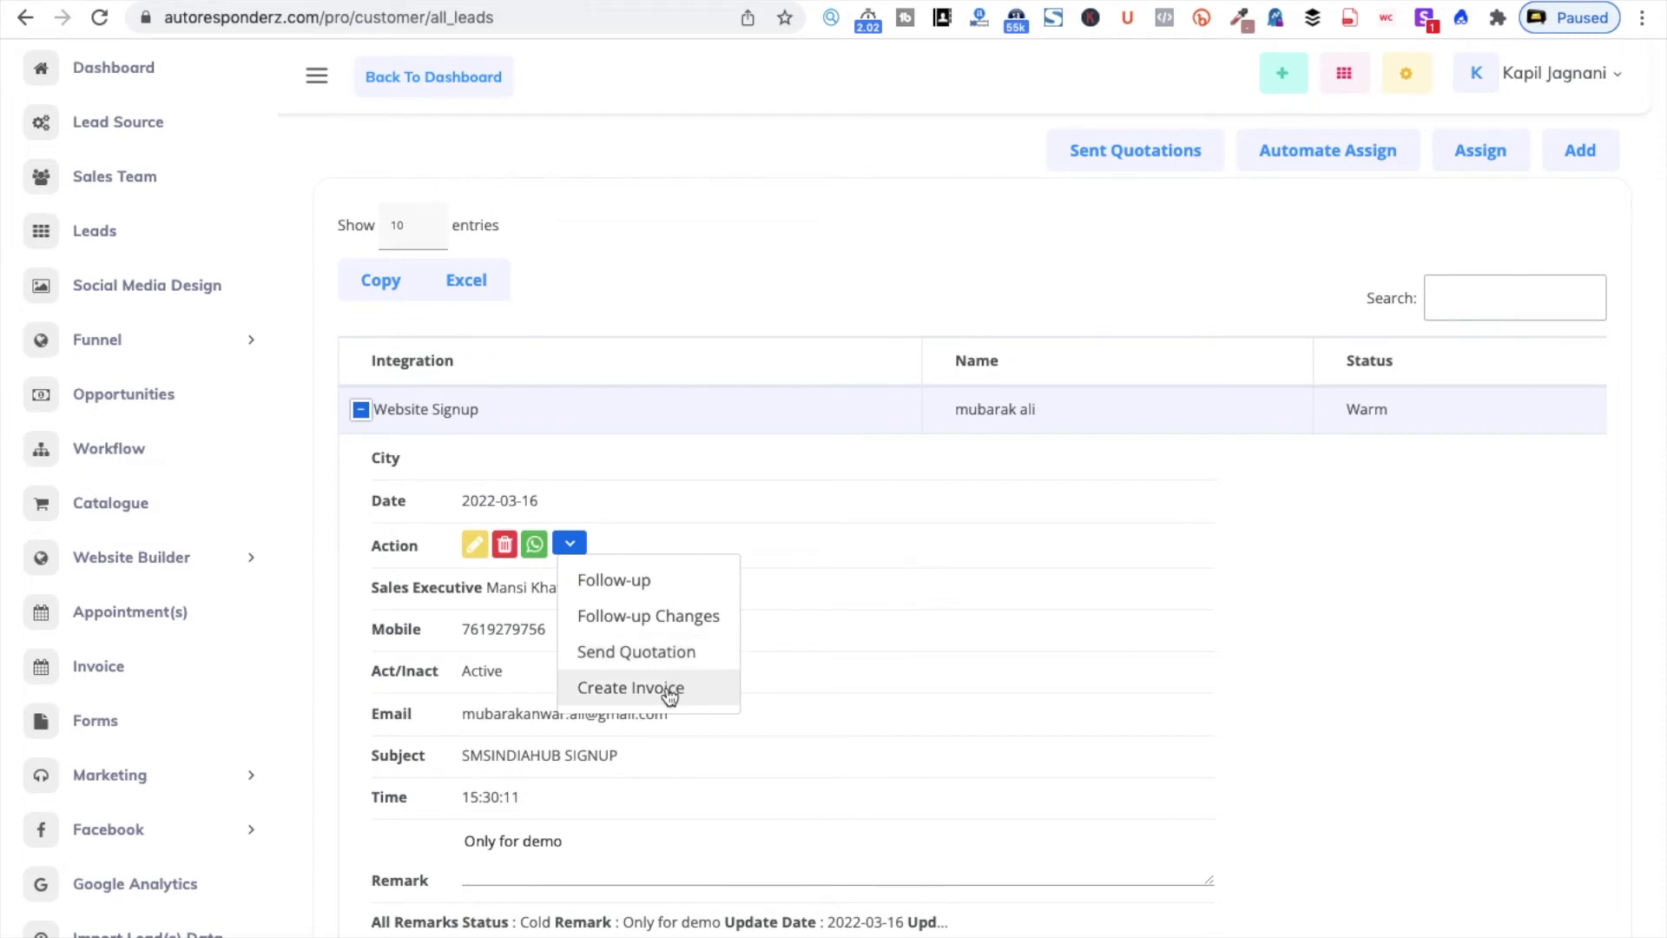
left_click(634, 583)
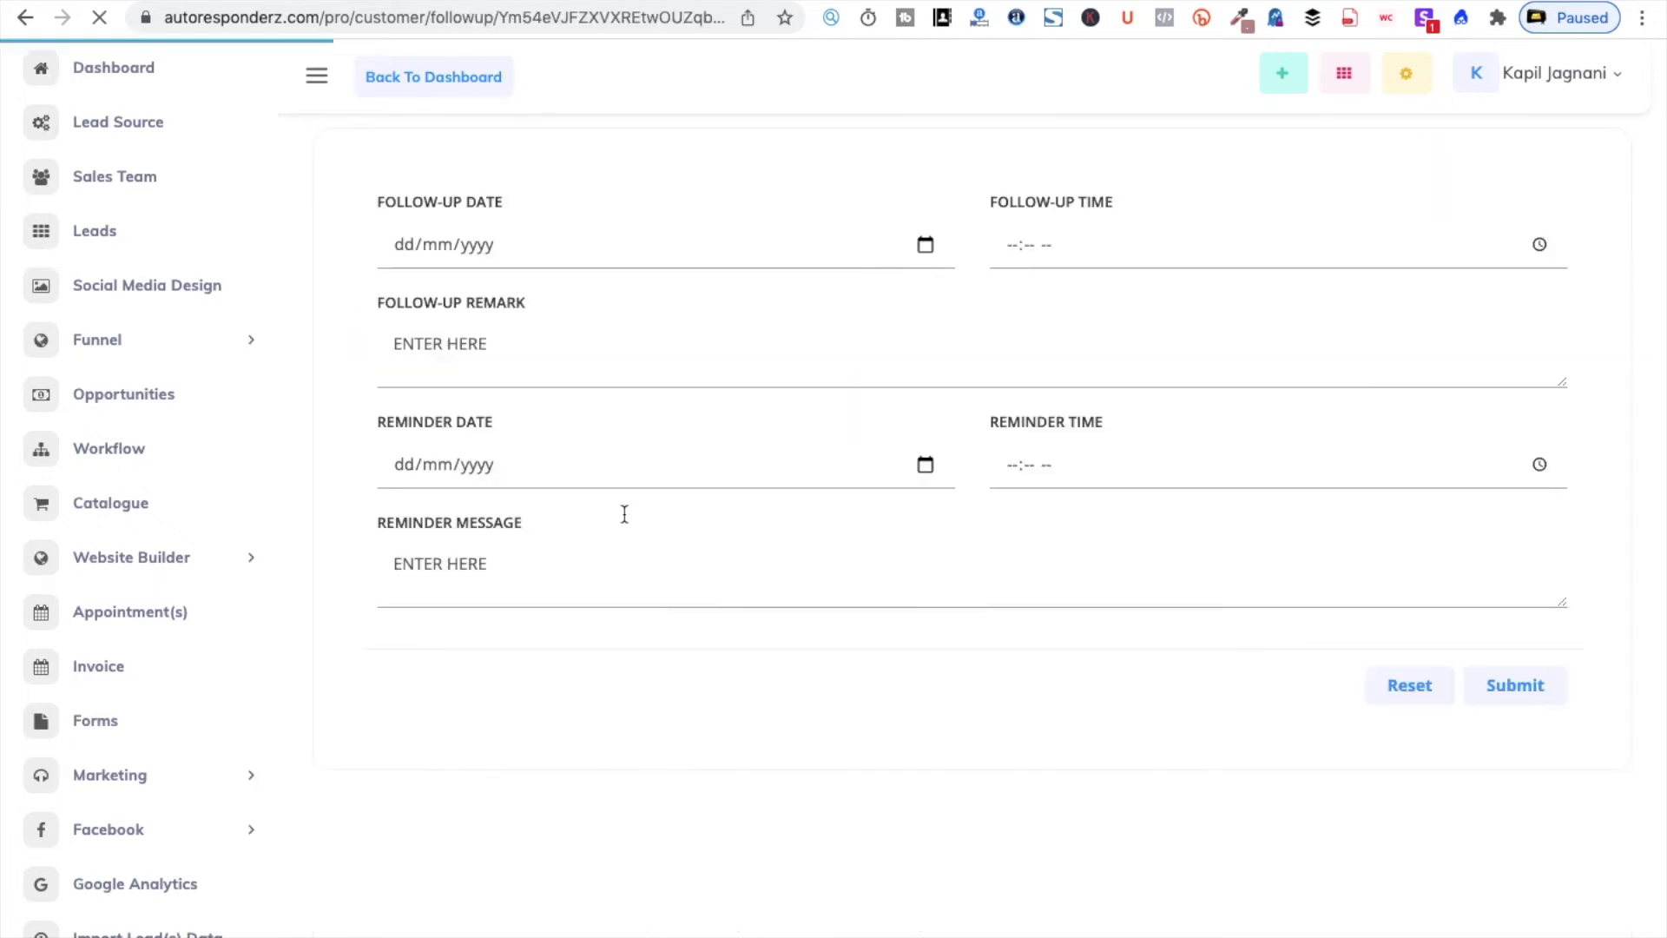
left_click(925, 245)
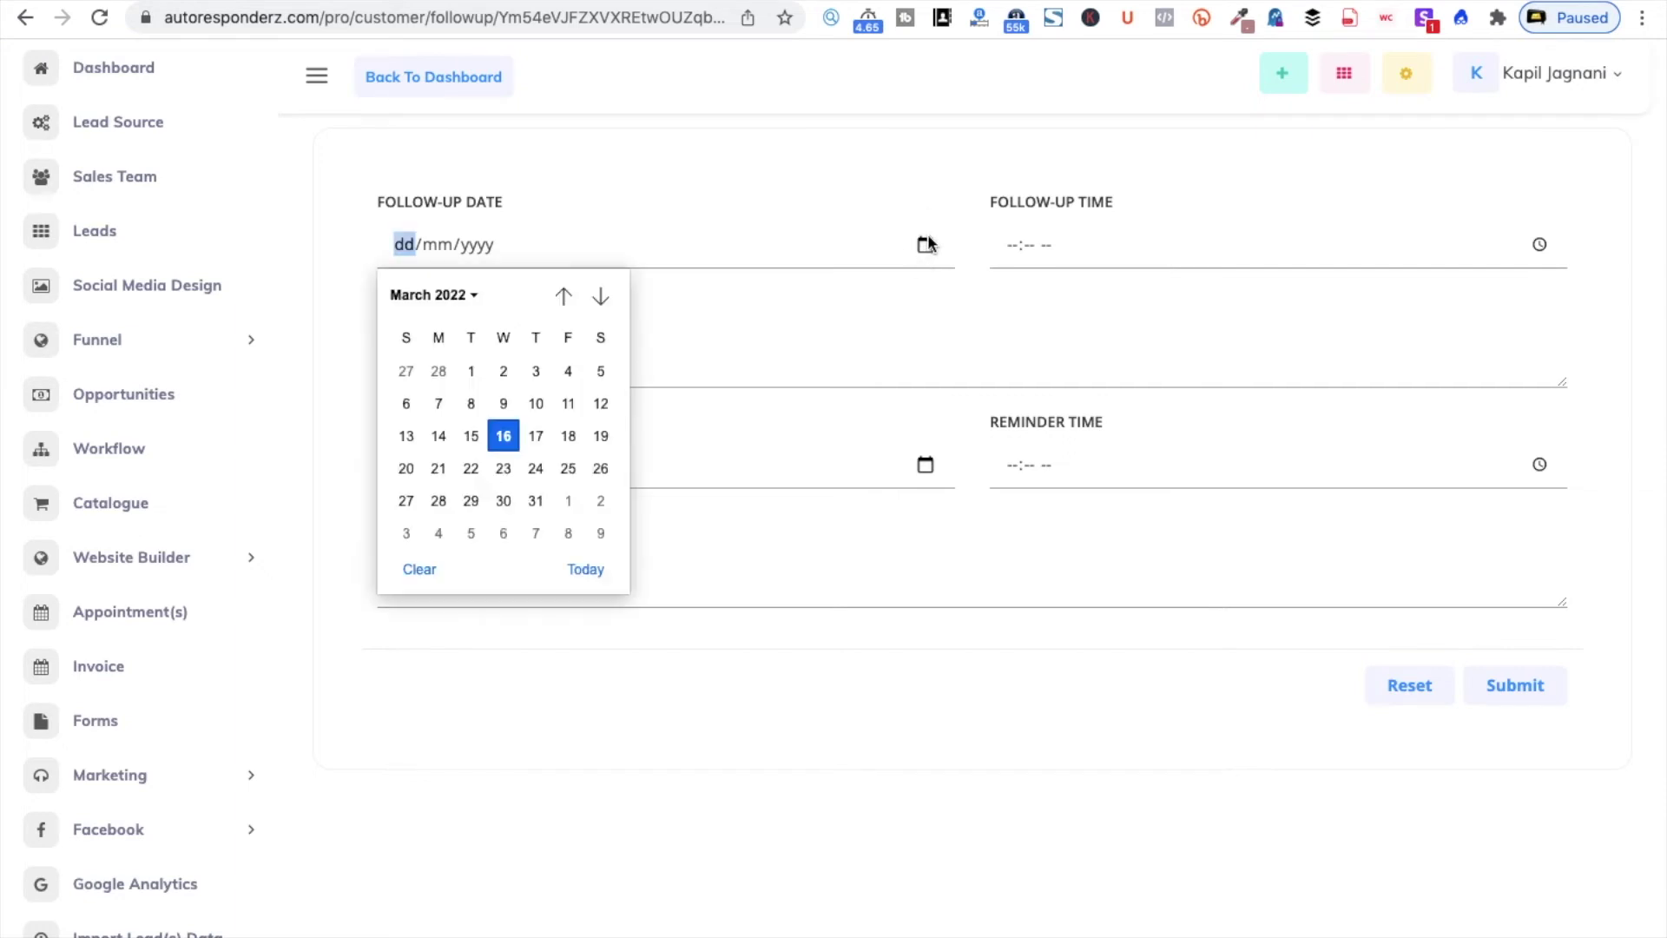
left_click(439, 468)
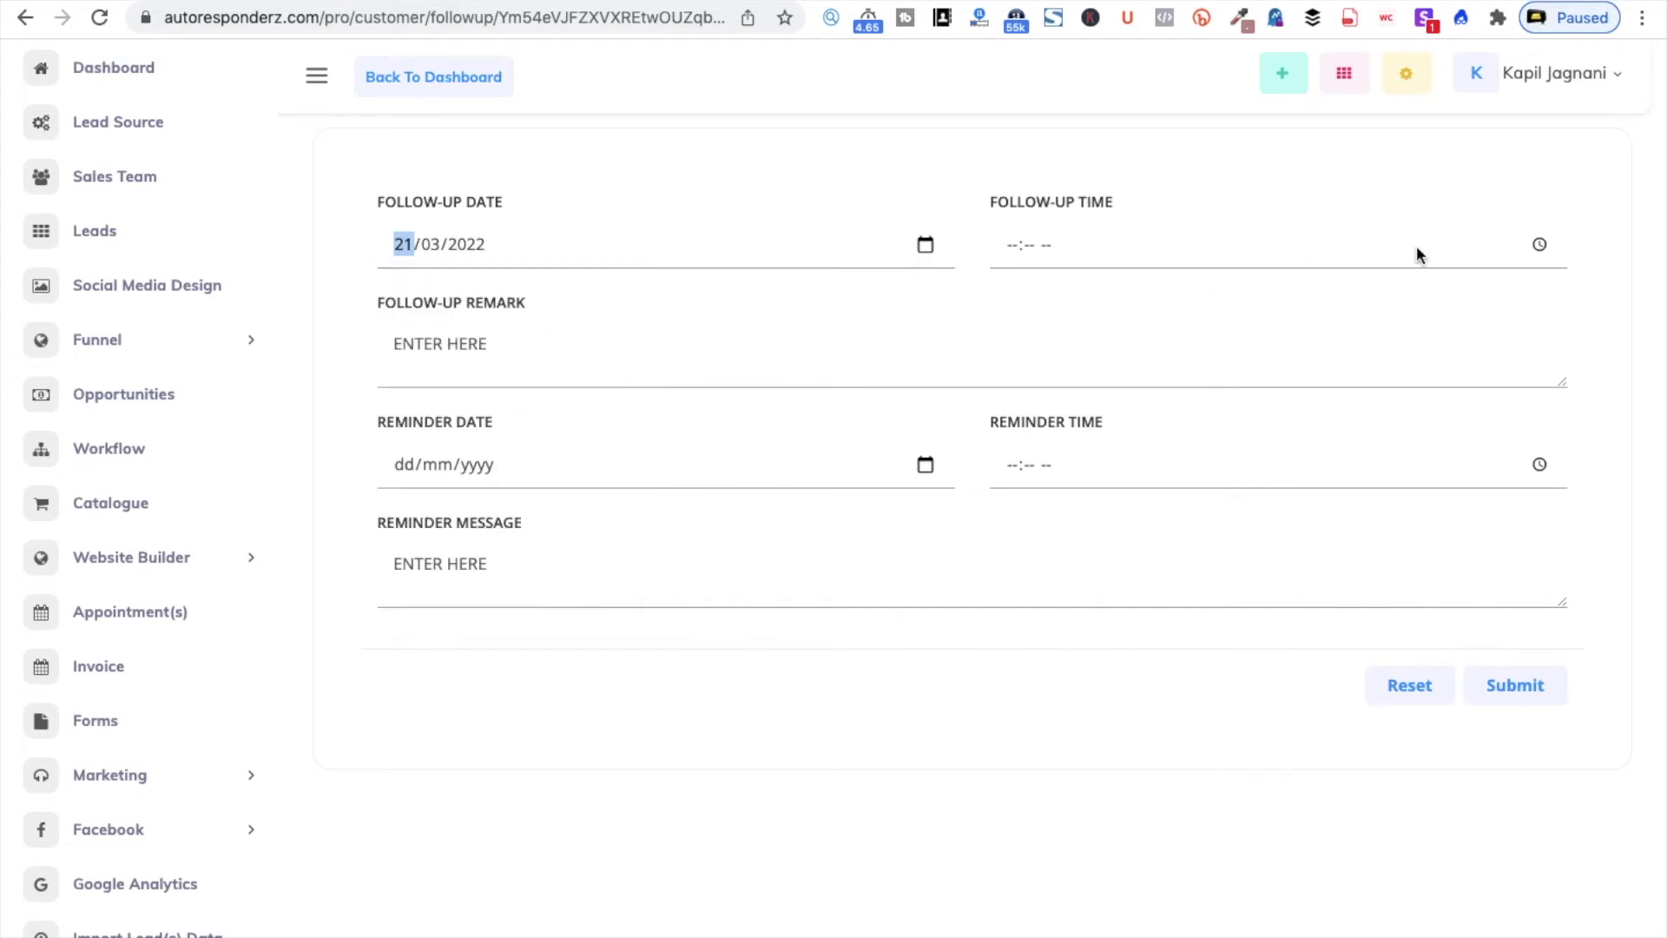
left_click(1541, 245)
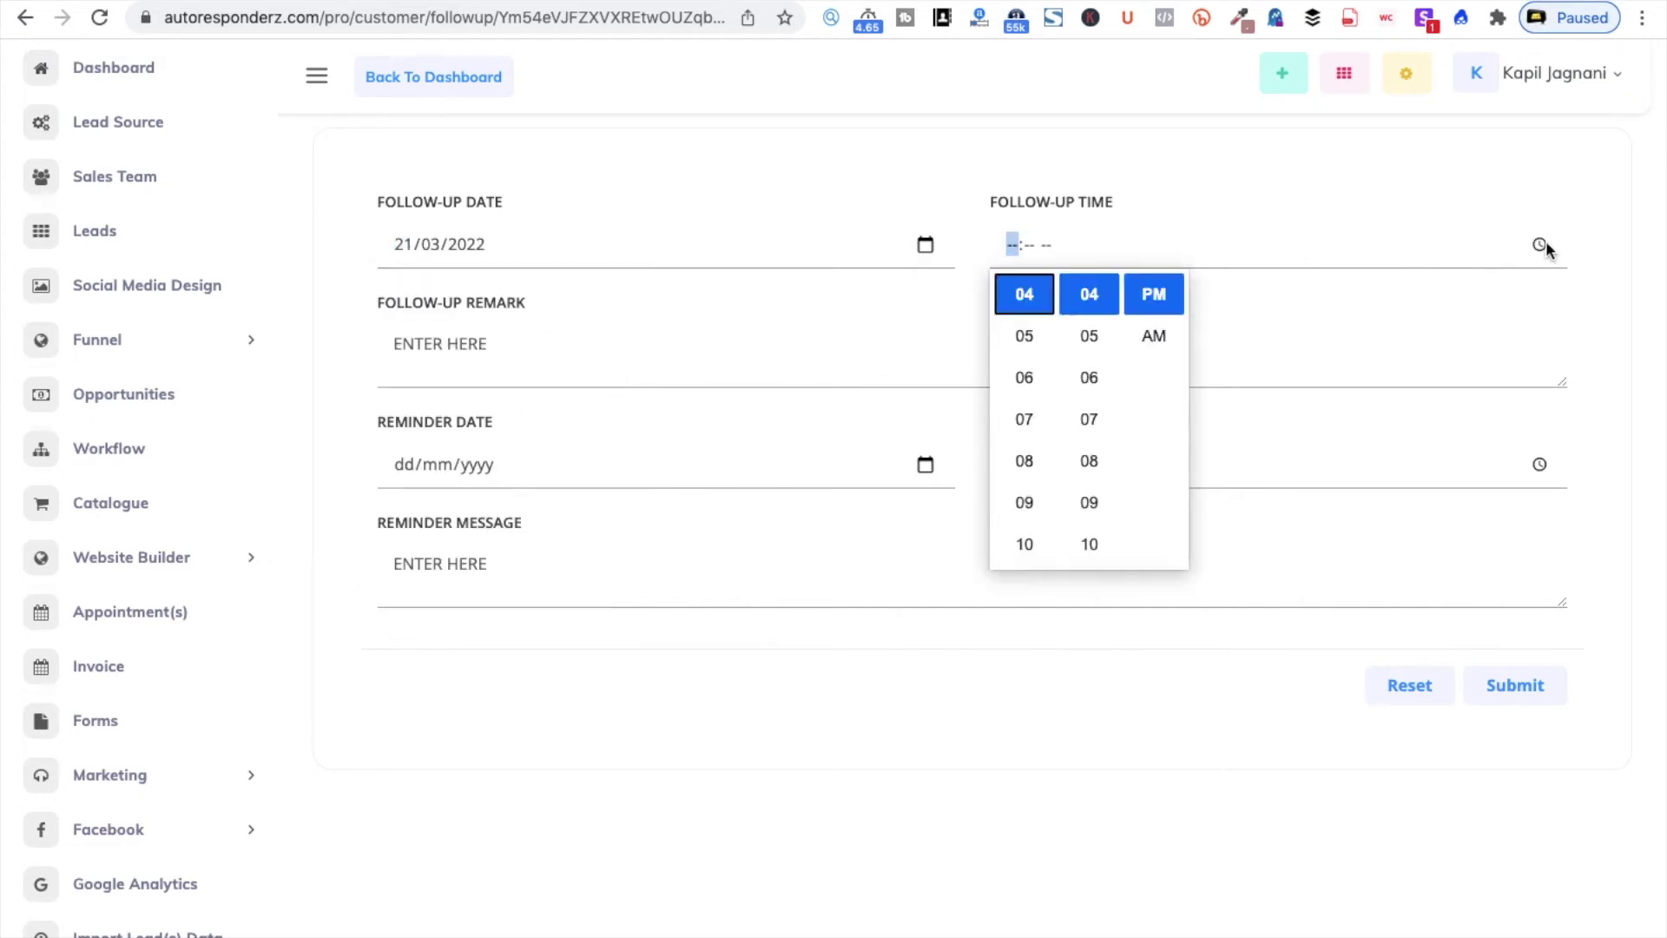
left_click(1089, 335)
left_click(1050, 664)
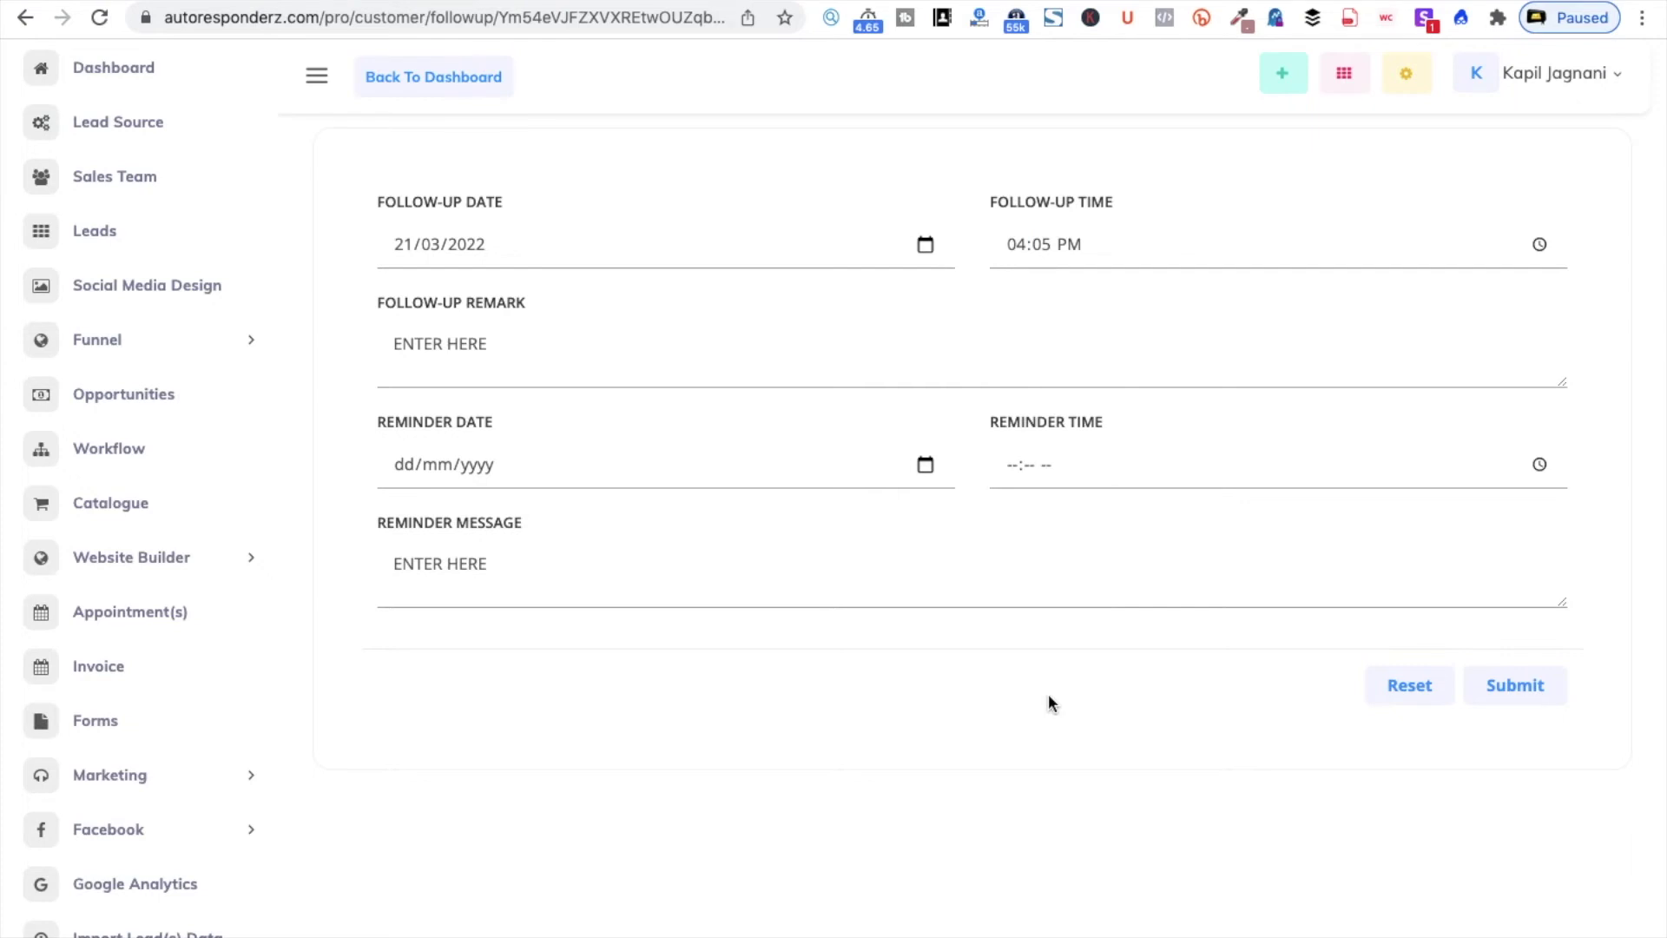
left_click(498, 346)
type("Need to take follow up for payment")
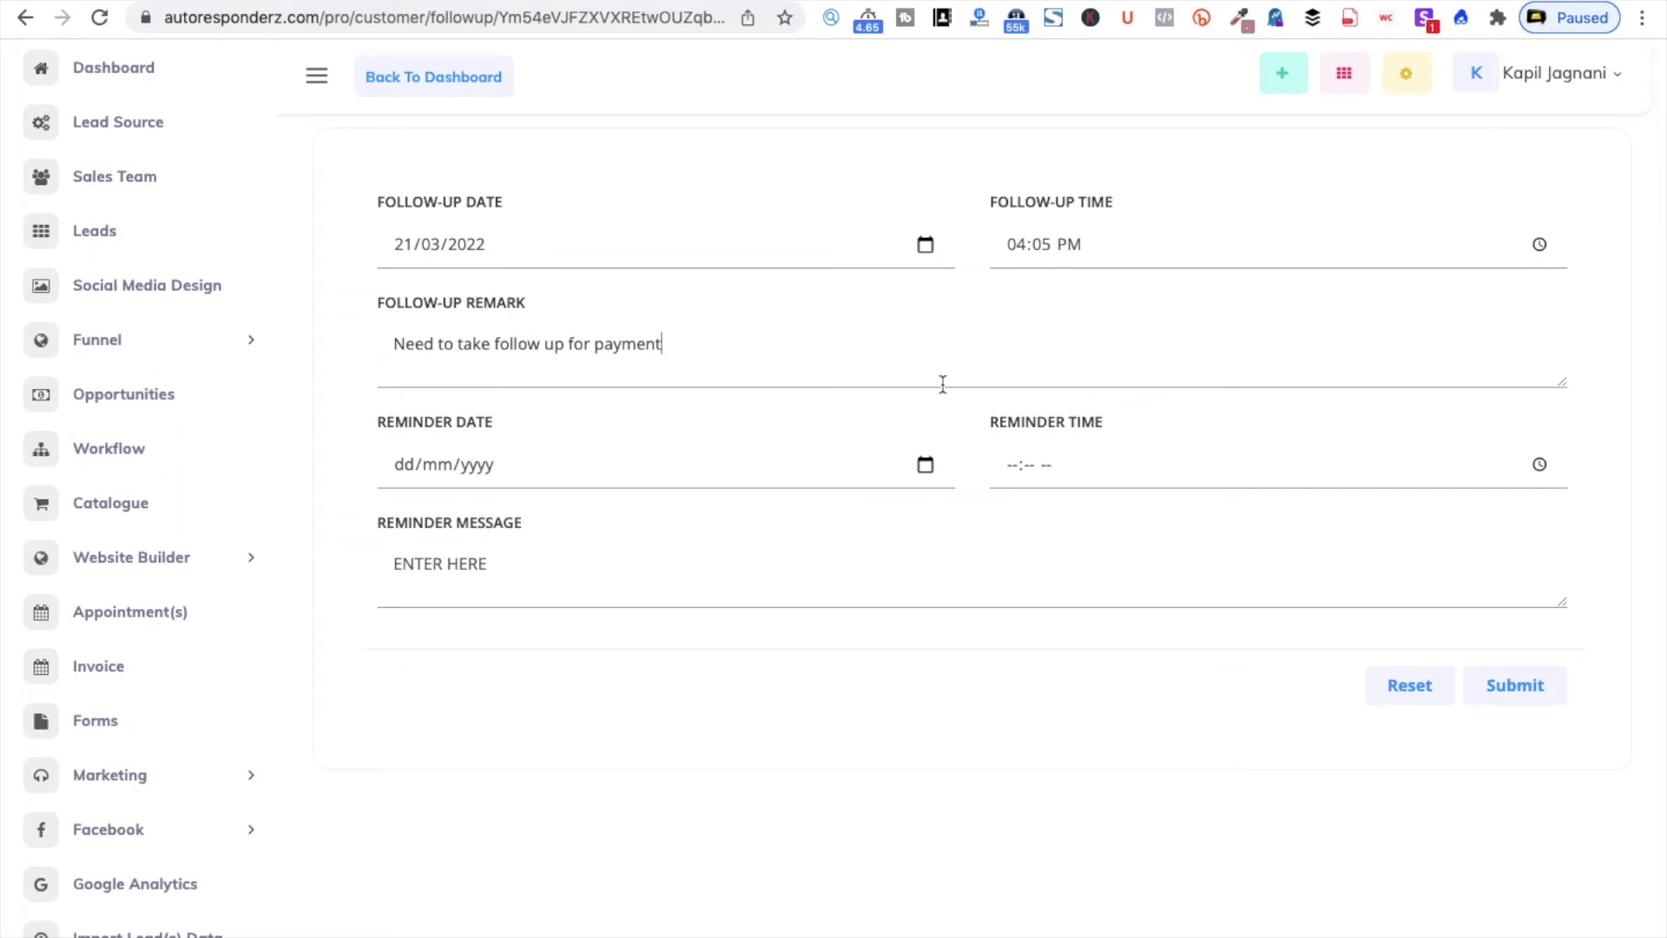
Step: Set the follow-up's reminder to 21/03/2022 at 04:00 PM
left_click(925, 464)
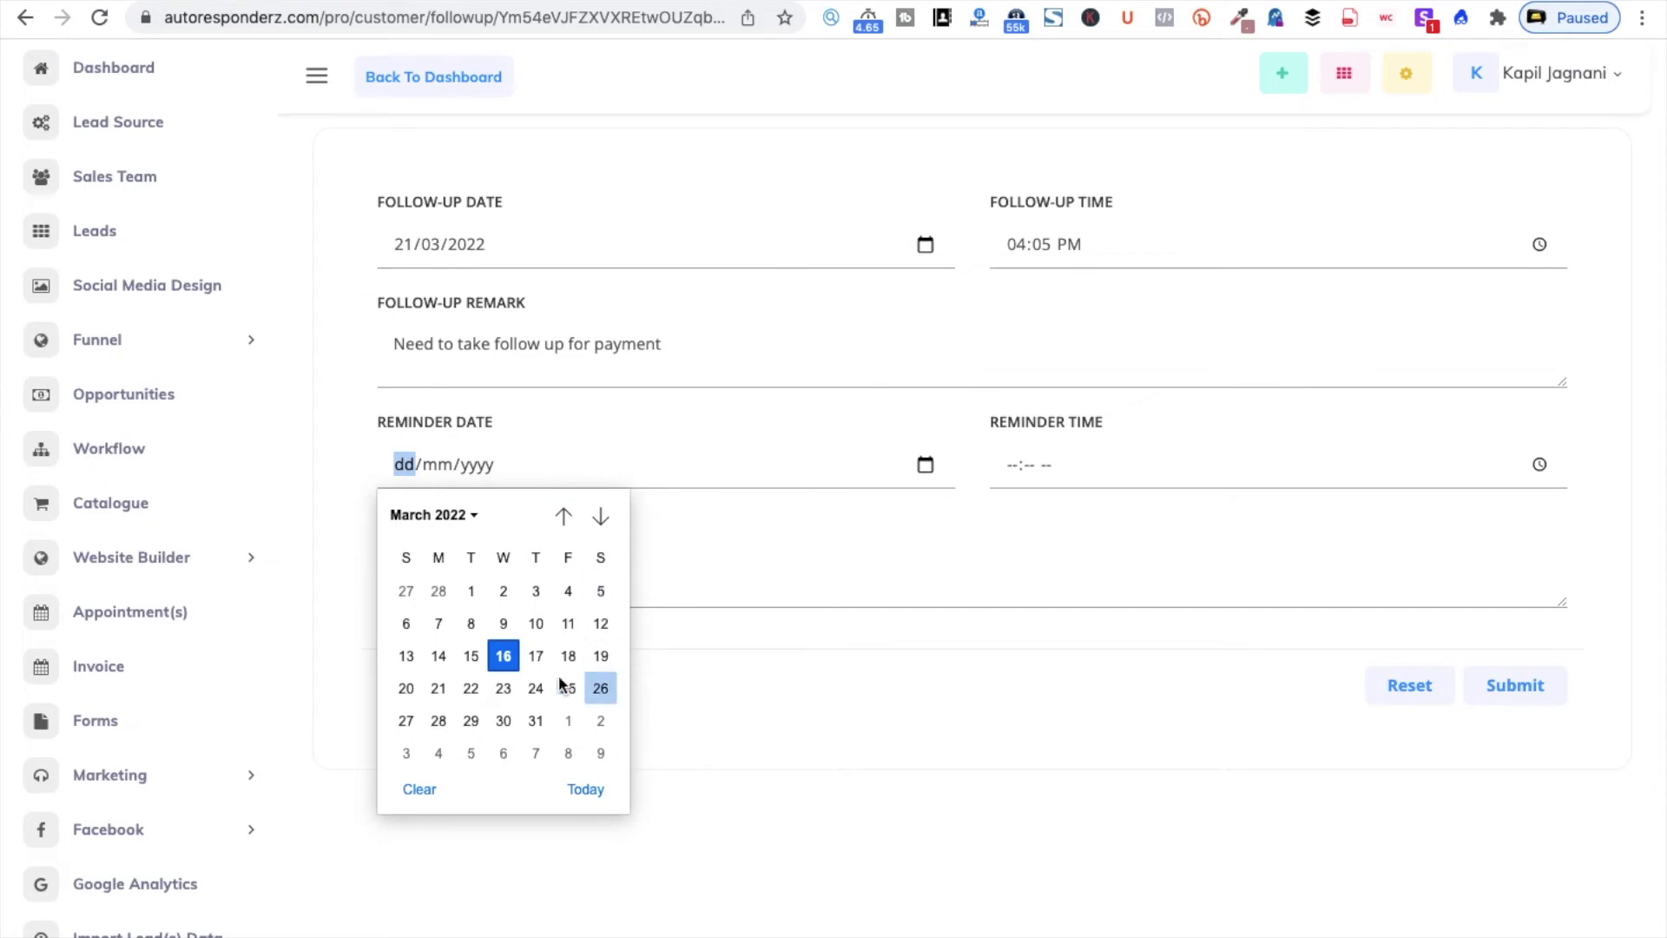
left_click(439, 687)
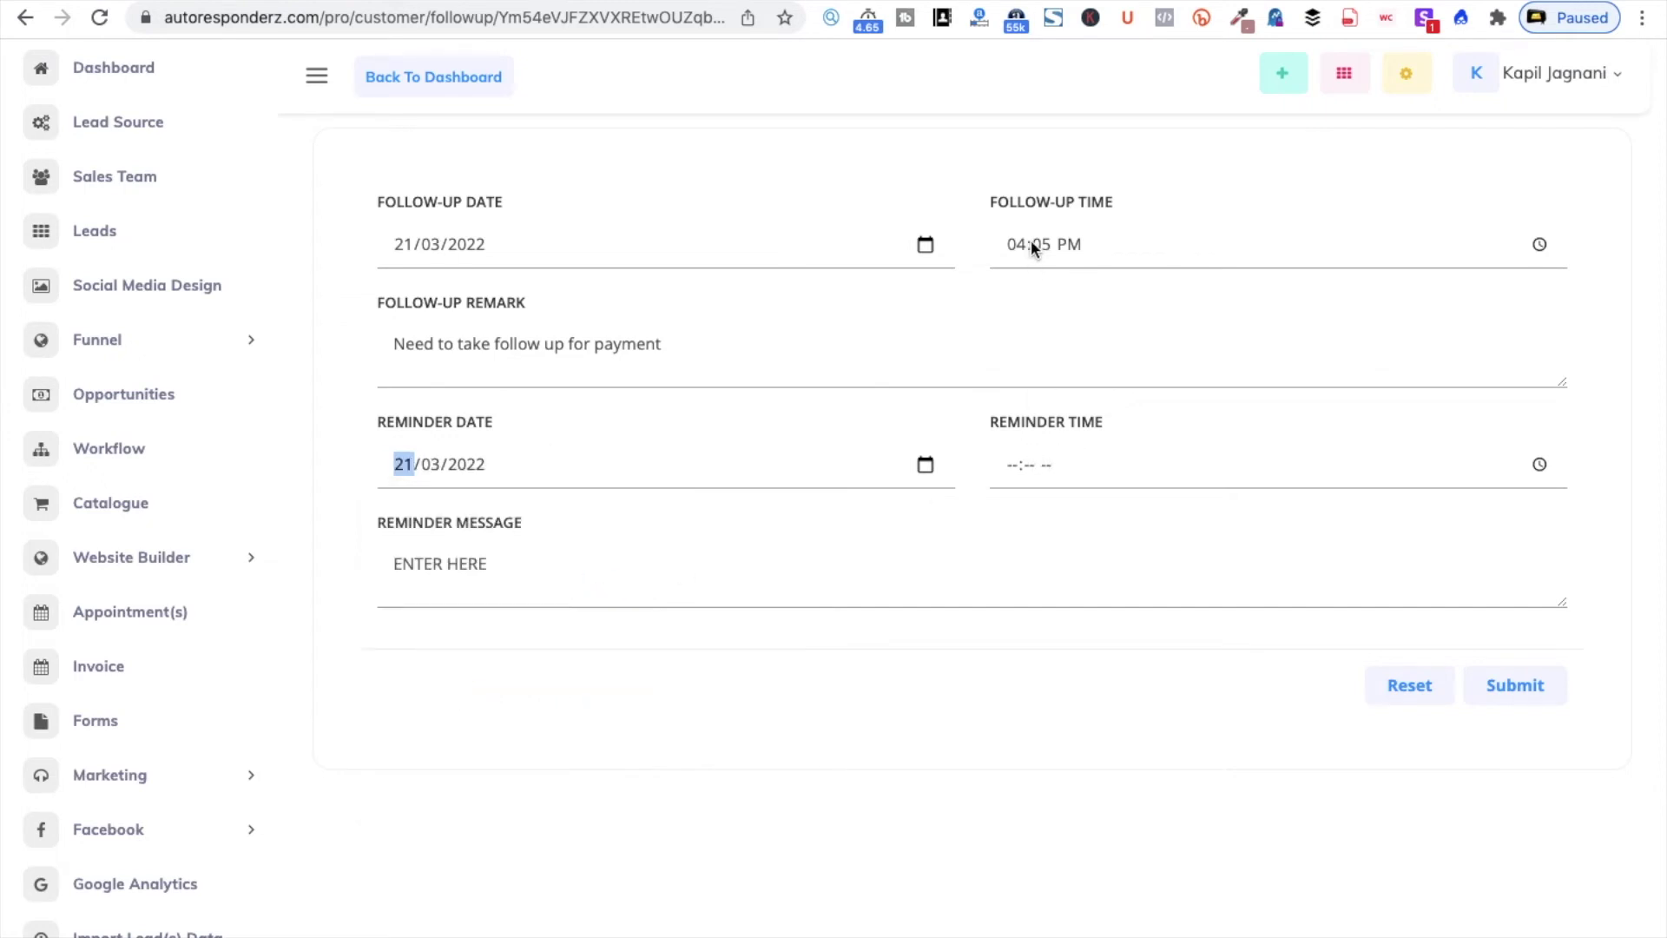
left_click(1012, 466)
left_click(1541, 463)
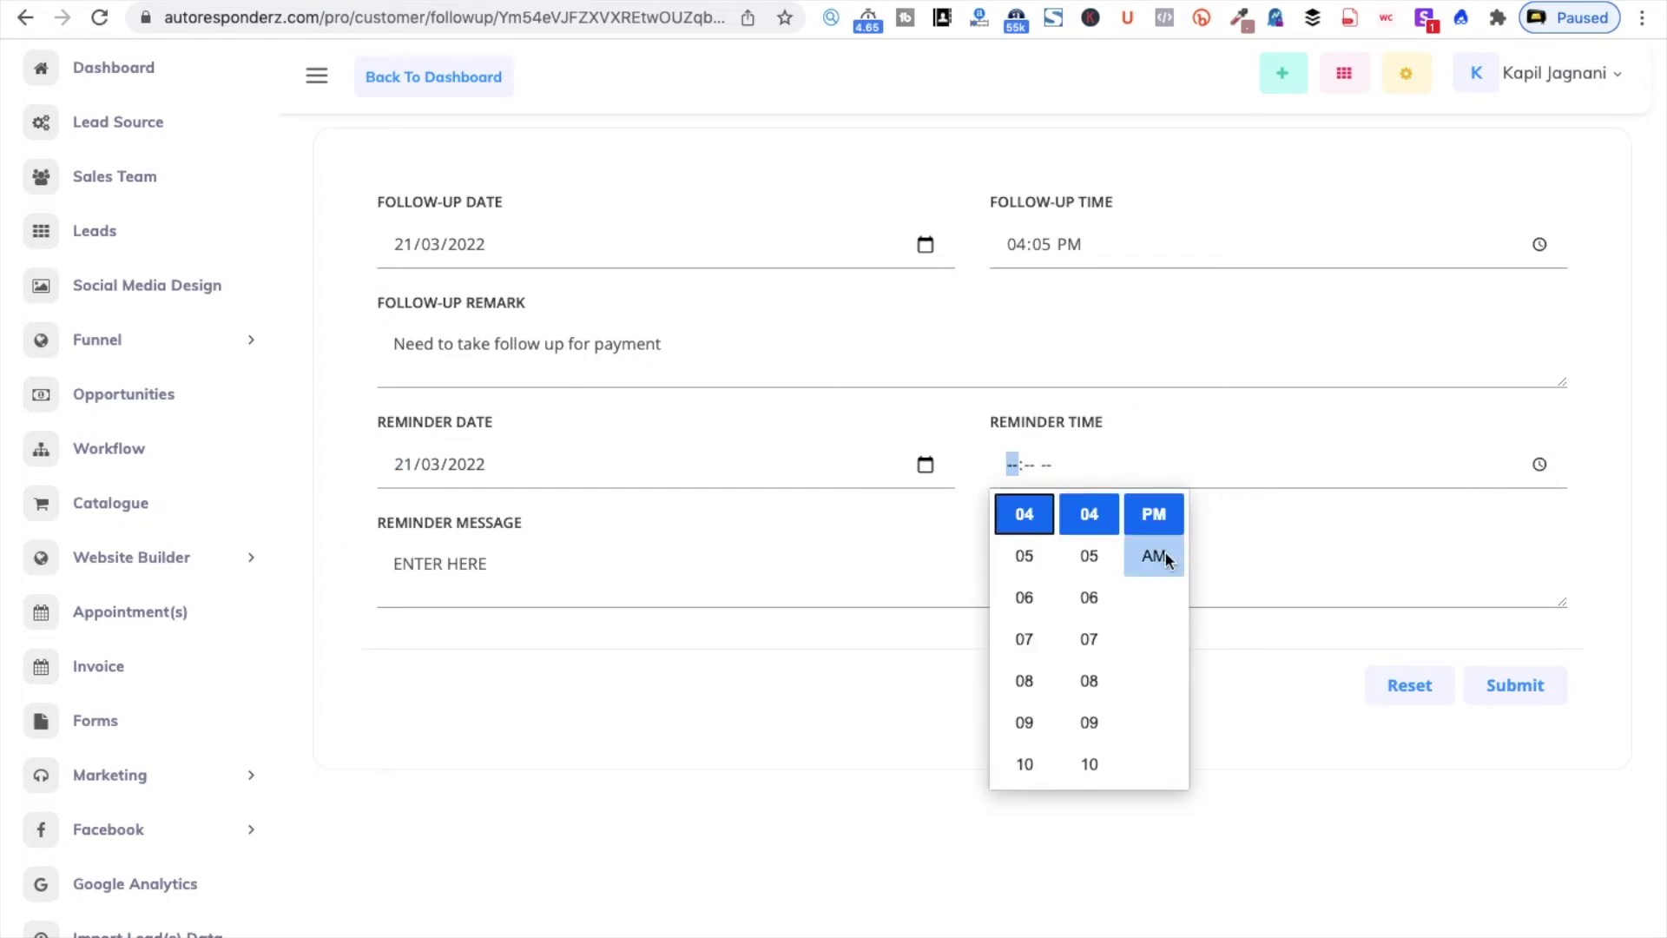
scroll(1096, 583, "up", 2)
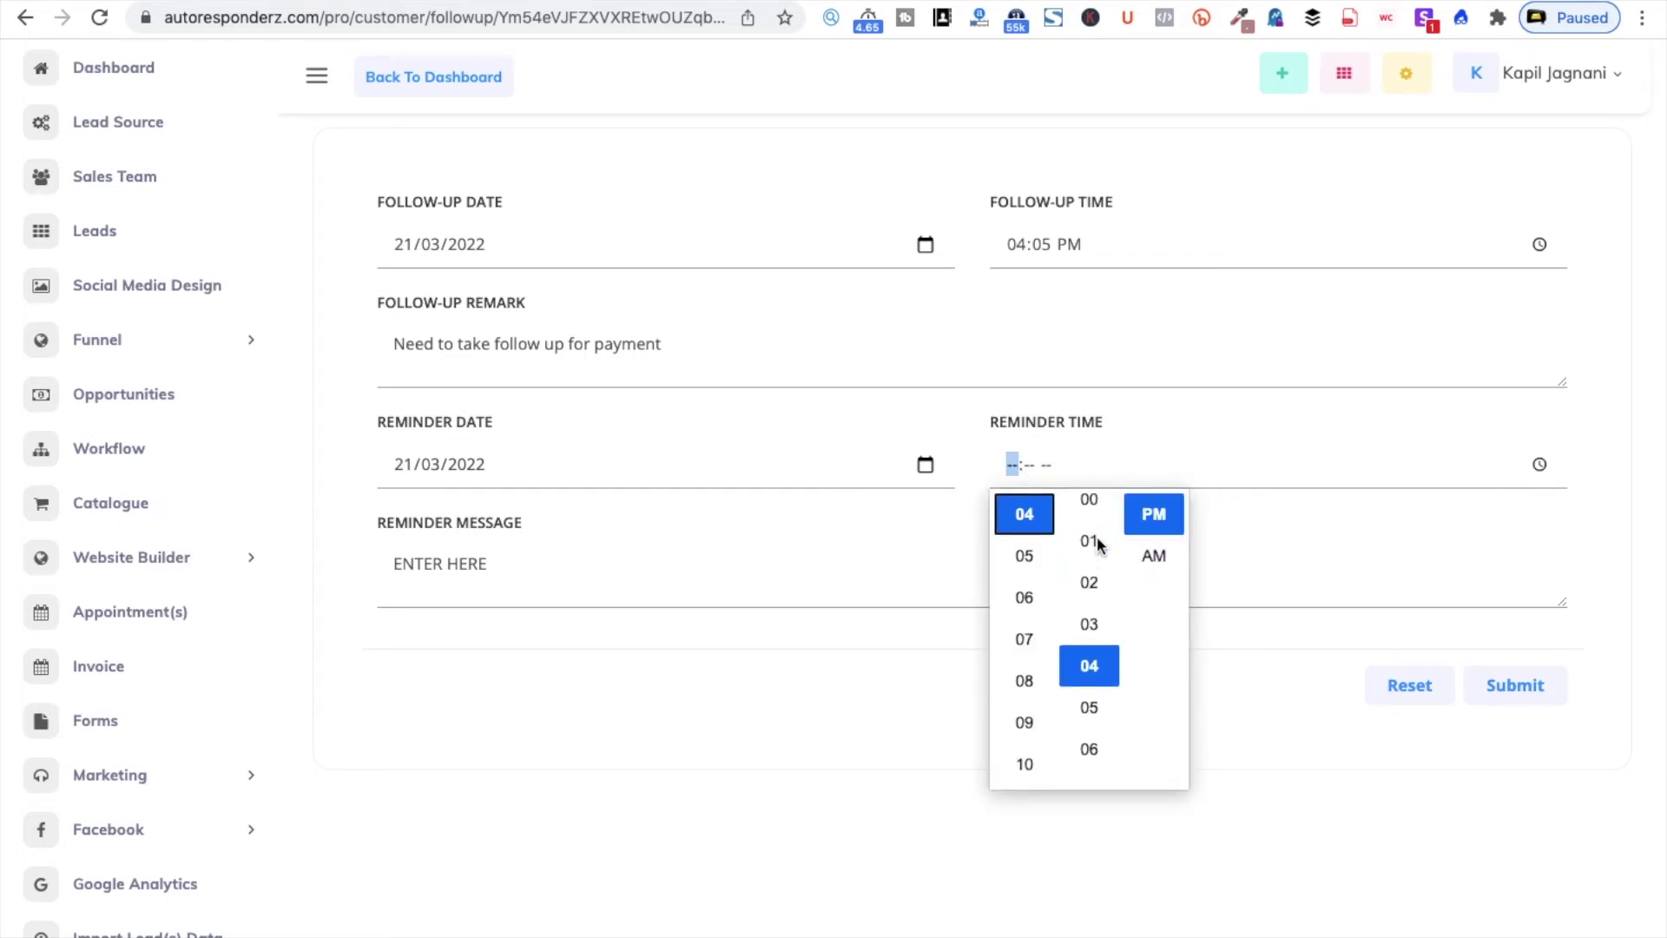
scroll(1097, 543, "up", 1)
left_click(1090, 558)
left_click(807, 649)
Step: Write a reminder message addressing the staff member by name with "you need to call to xx client", and submit the follow-up
left_click(492, 583)
type("San")
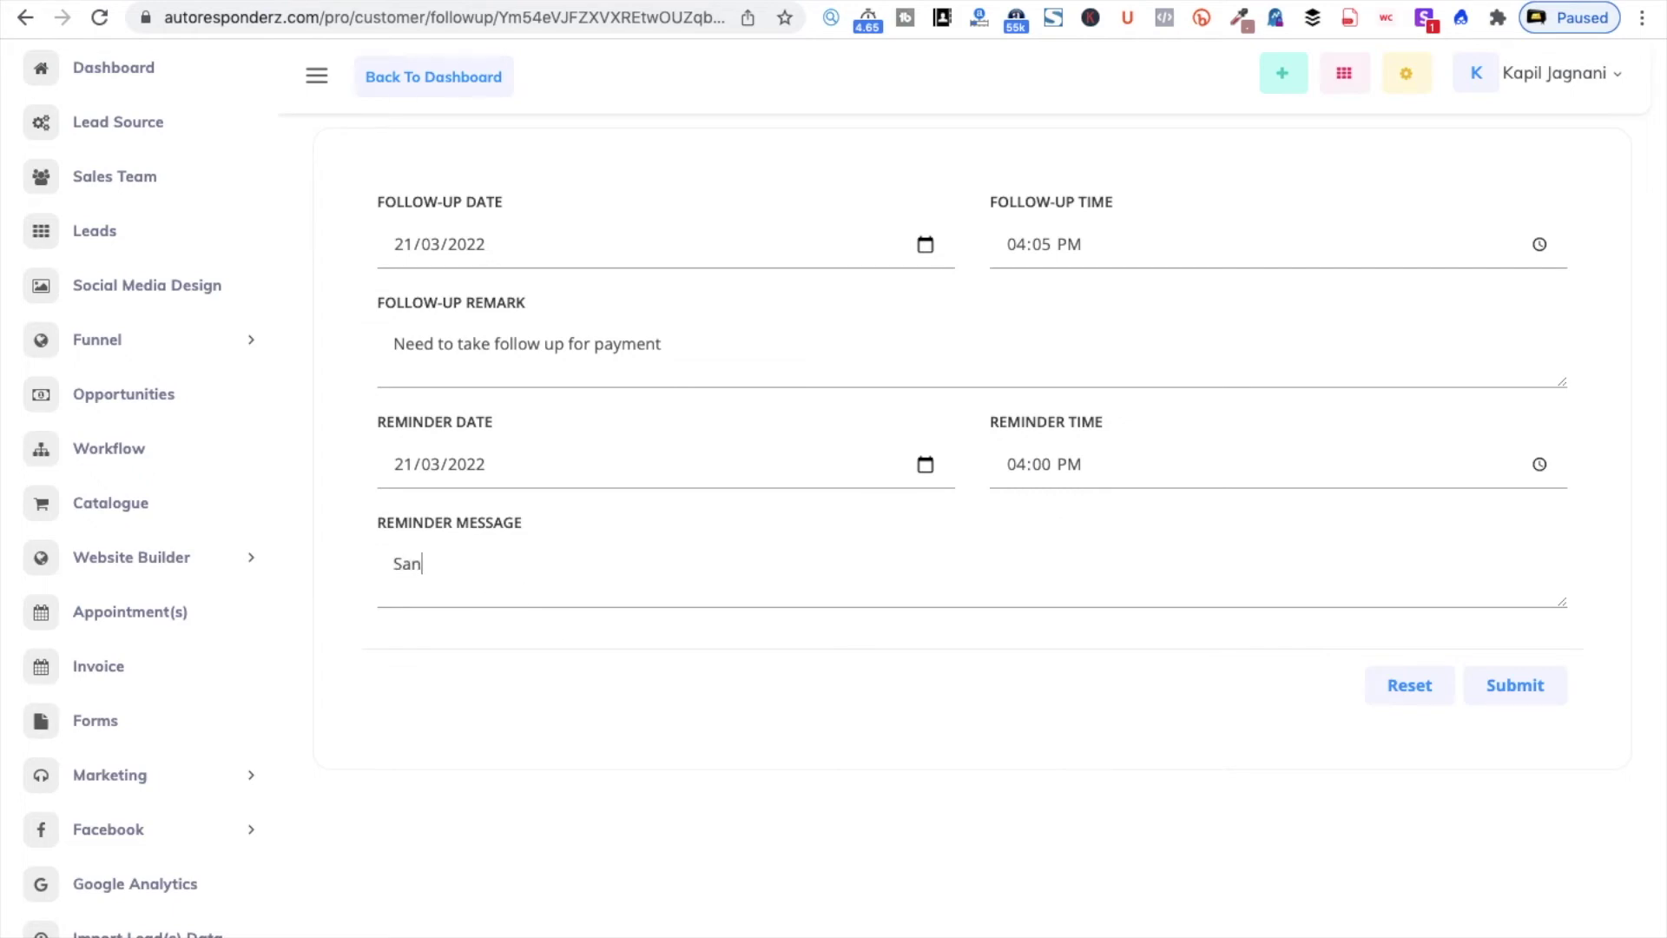
type("deep you need to call to ")
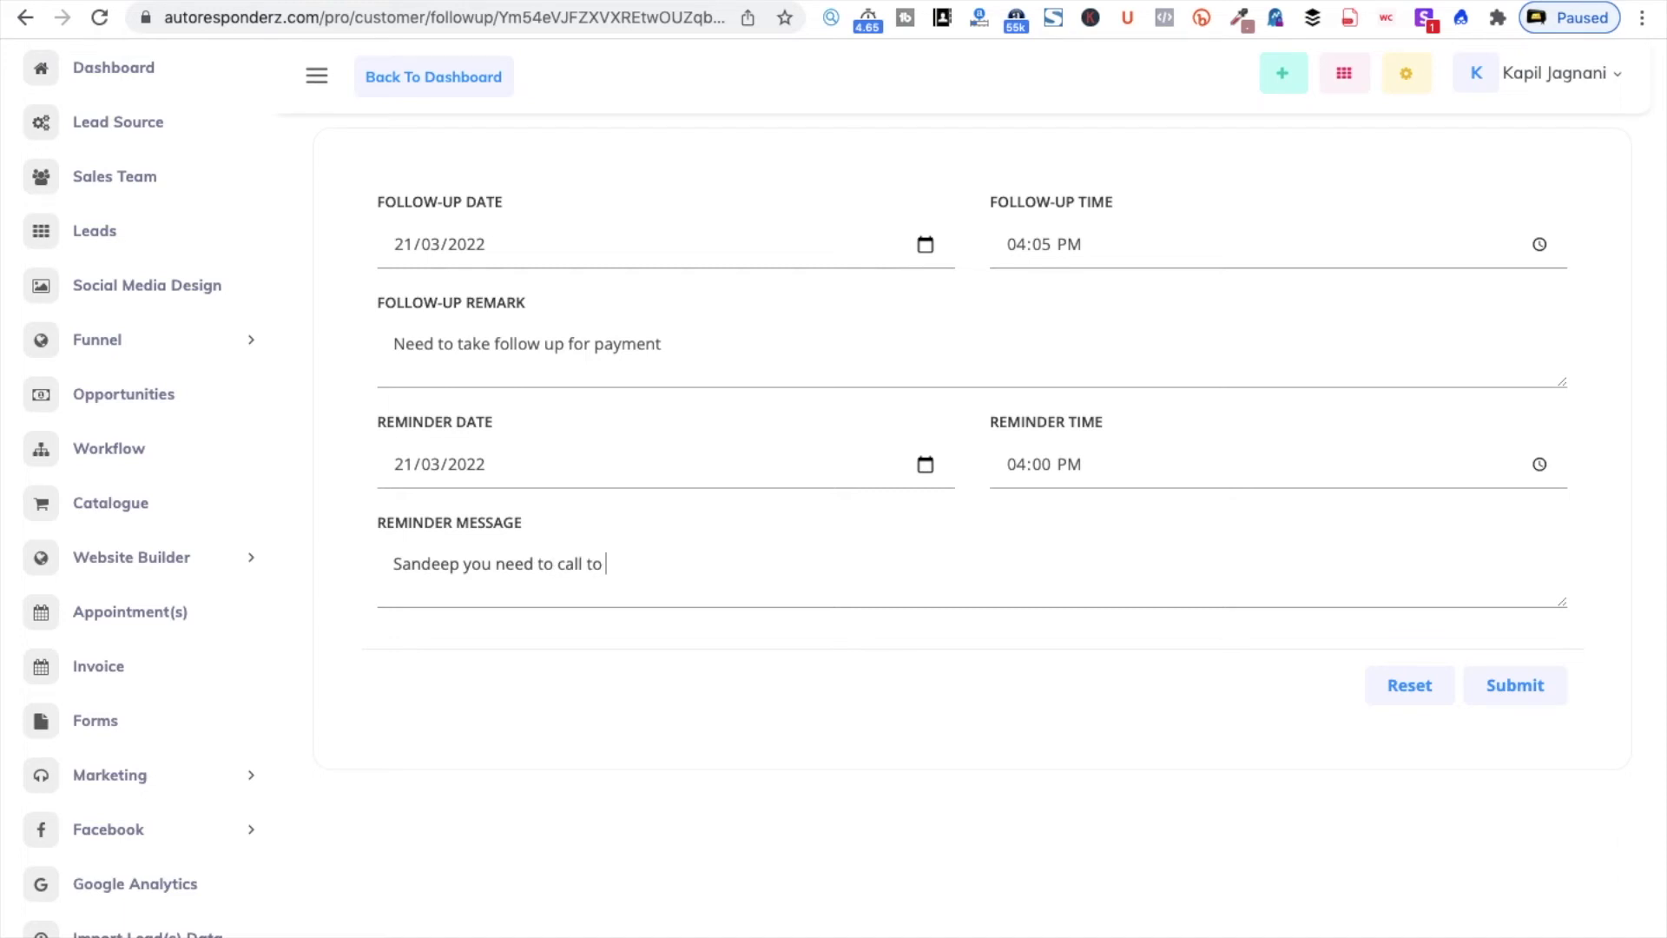
type("xx client")
left_click(1526, 686)
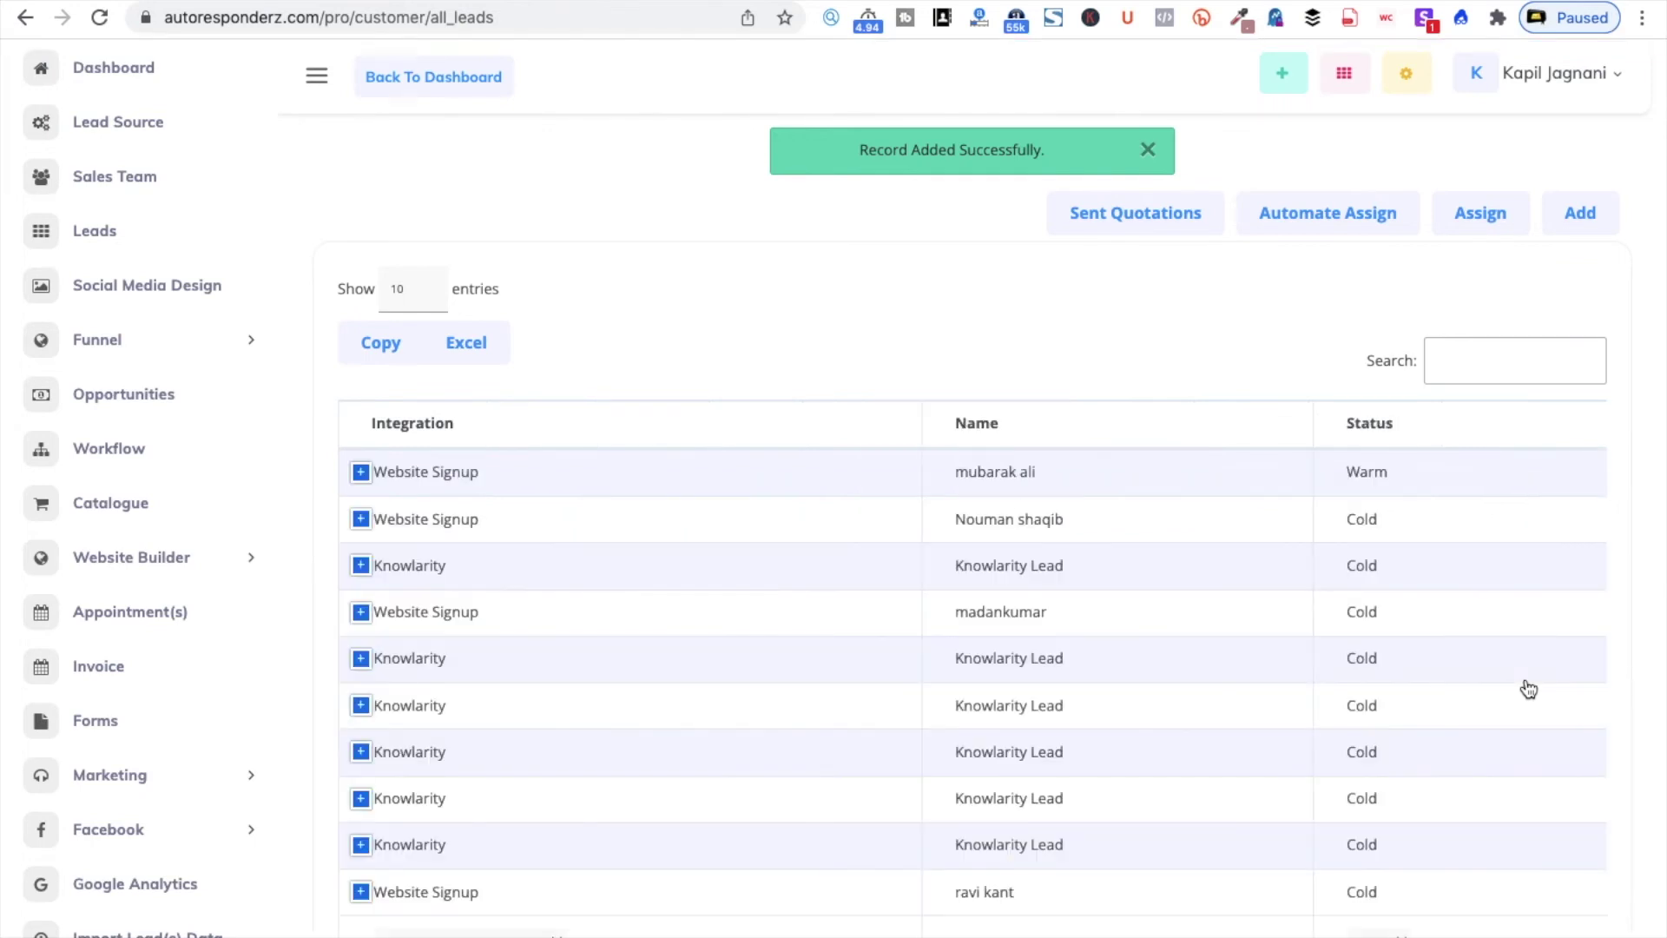
Step: Review the follow-up change history of the first Website Signup lead and return to the leads list
left_click(361, 473)
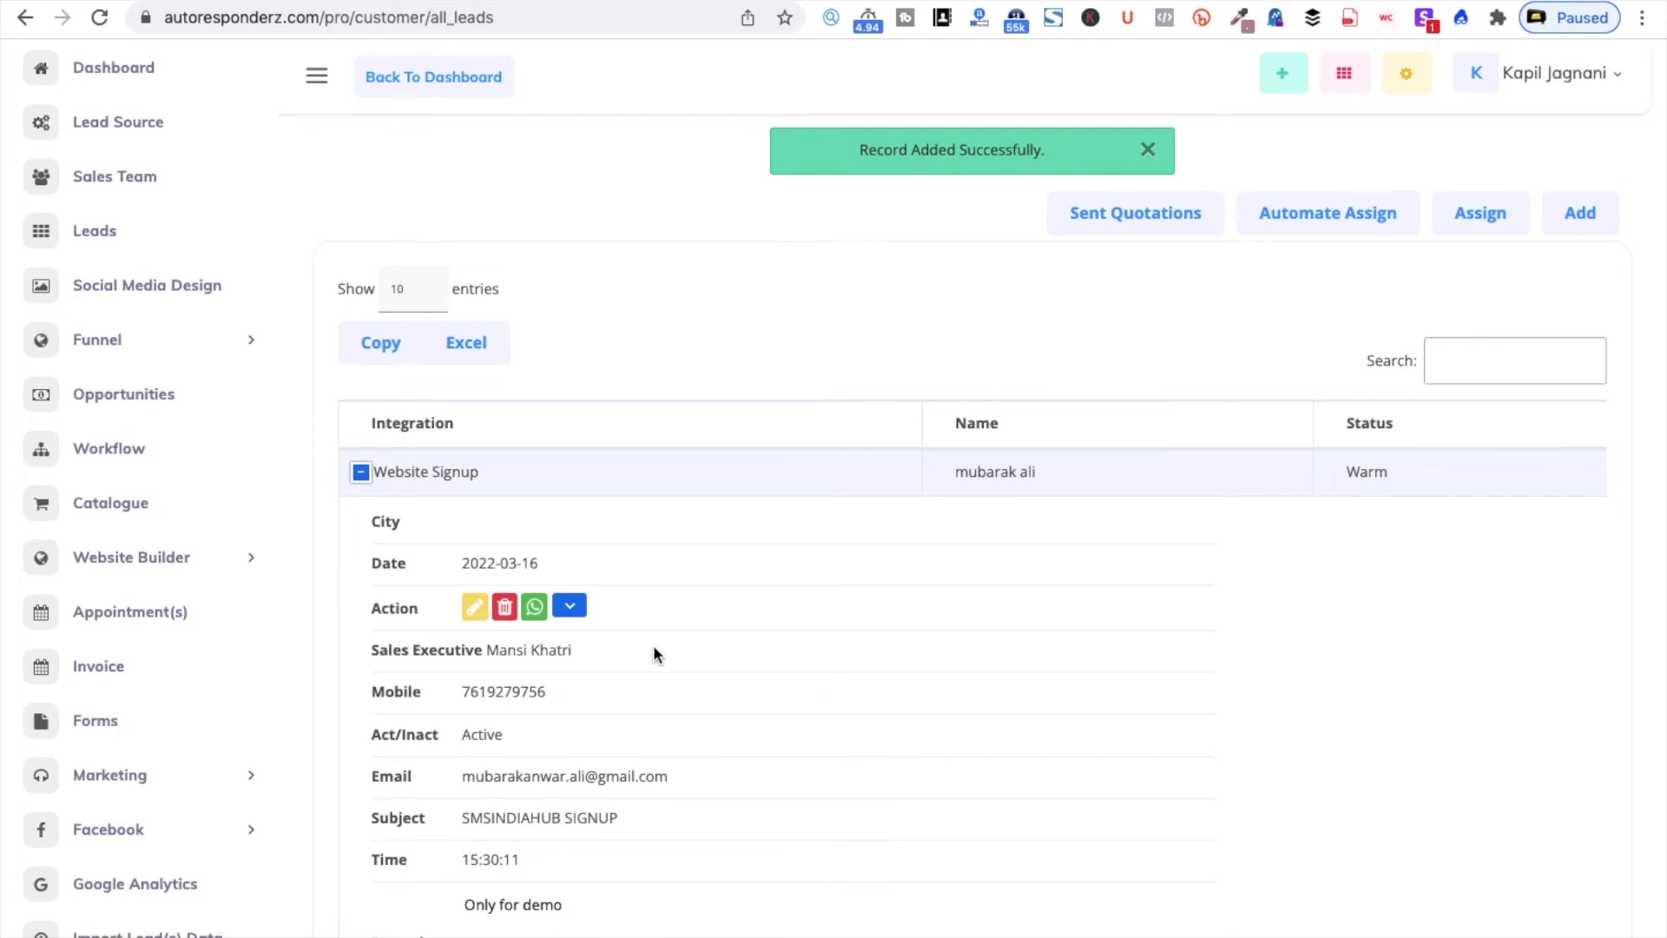
left_click(569, 605)
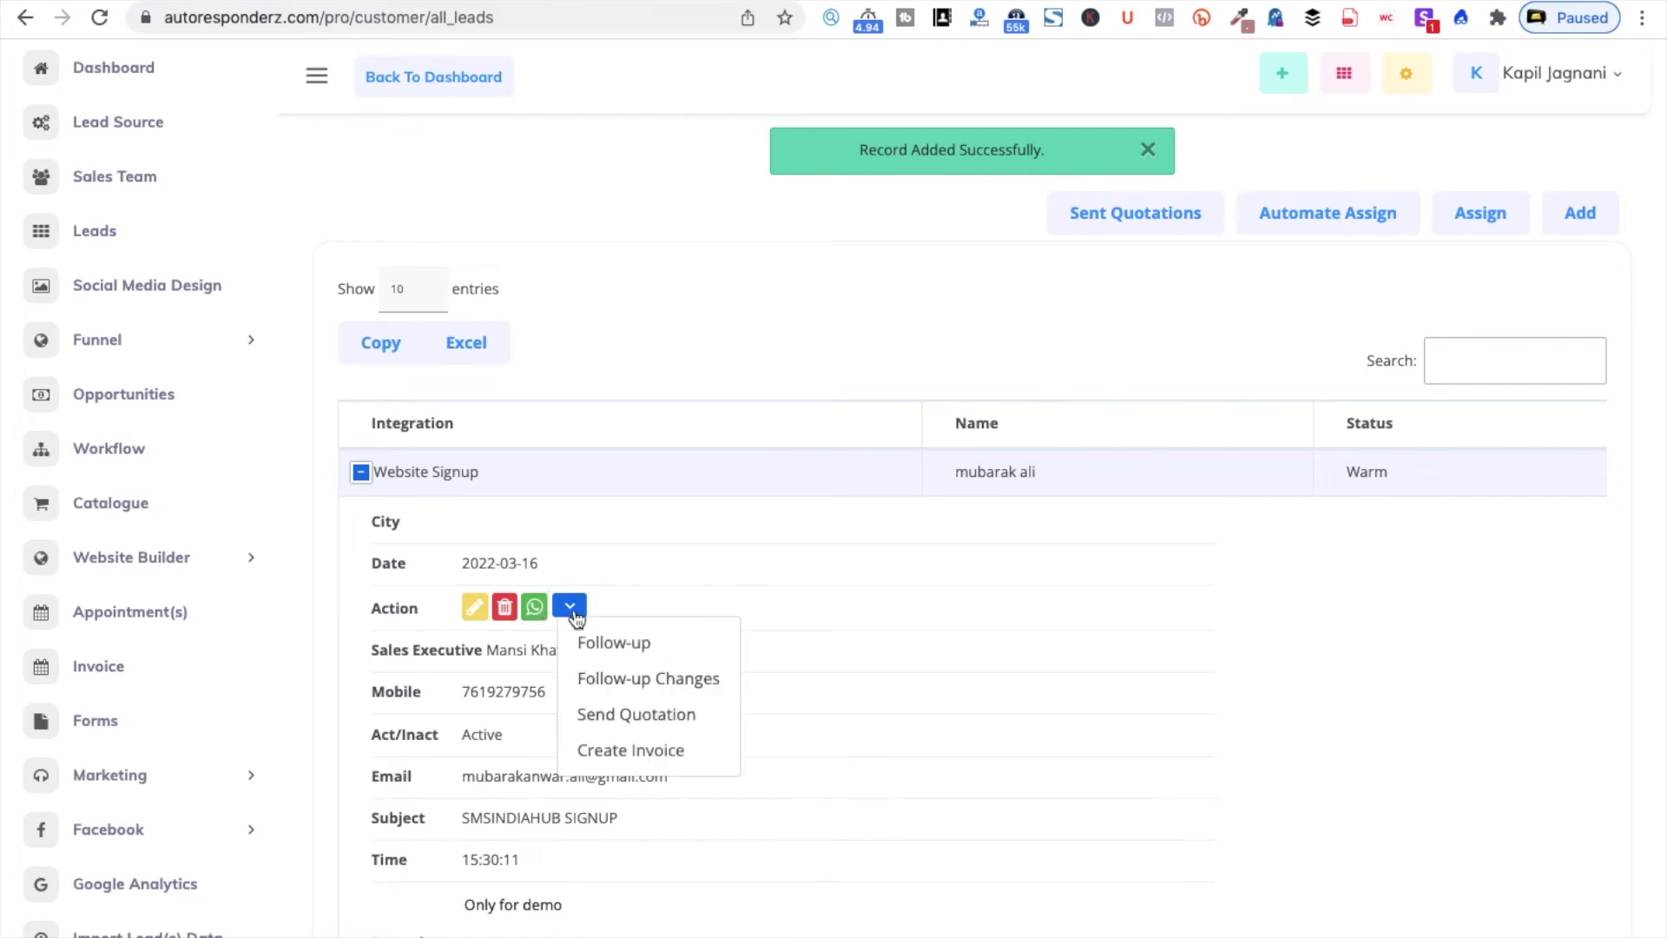
left_click(653, 686)
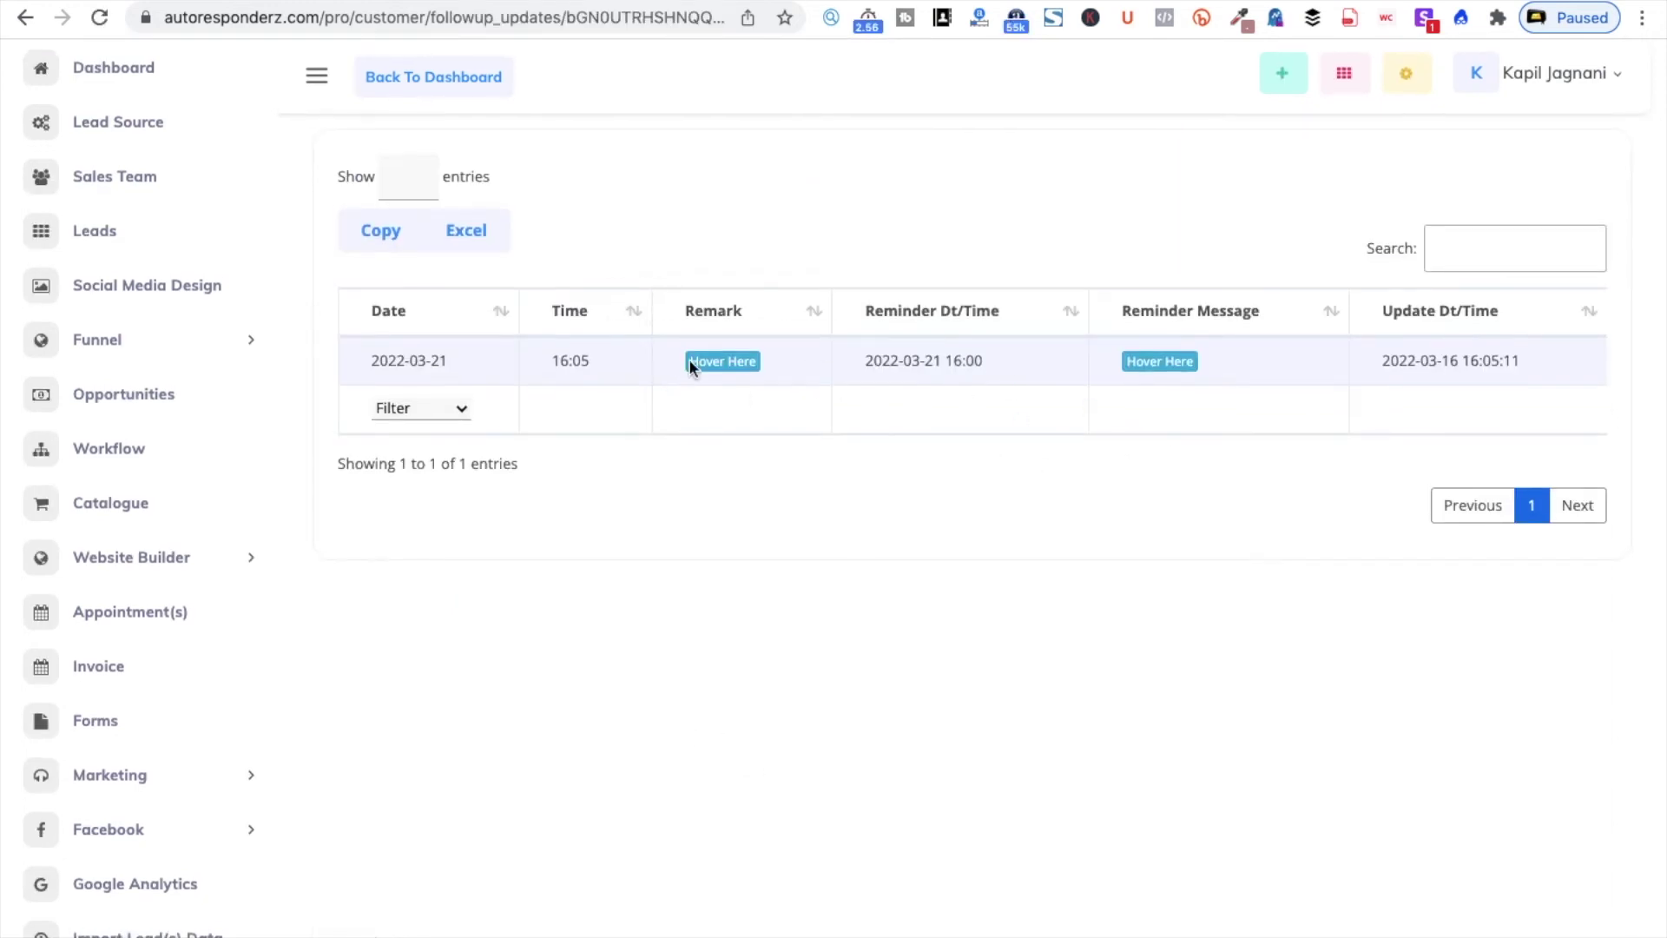
mouse_move(730, 366)
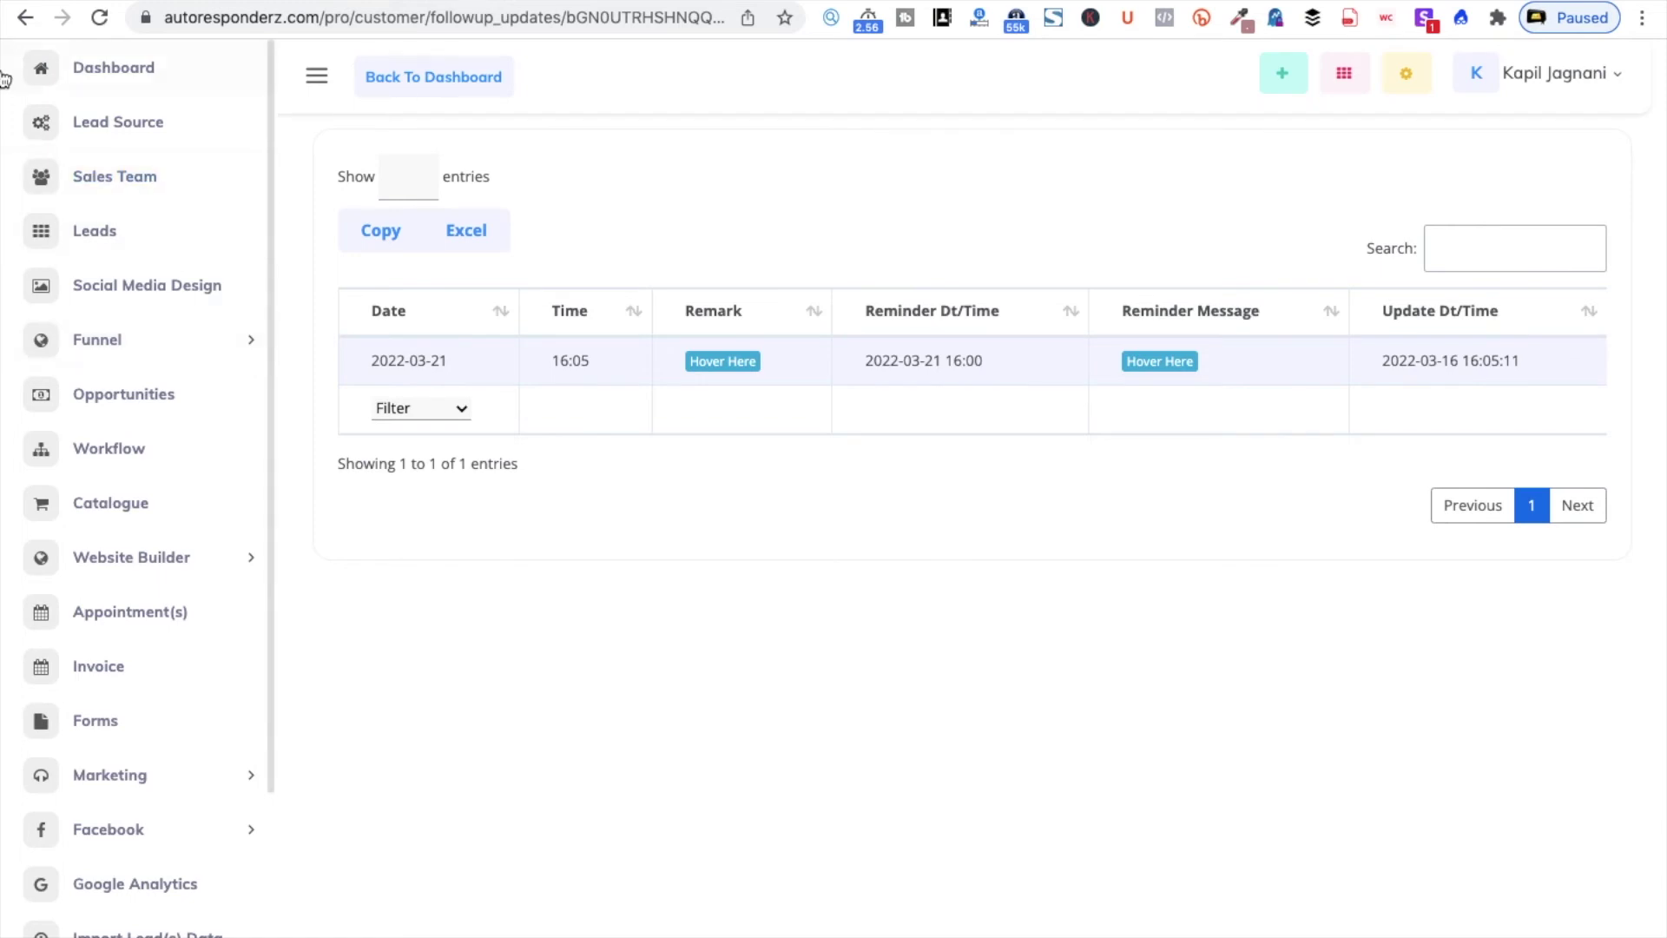
left_click(21, 17)
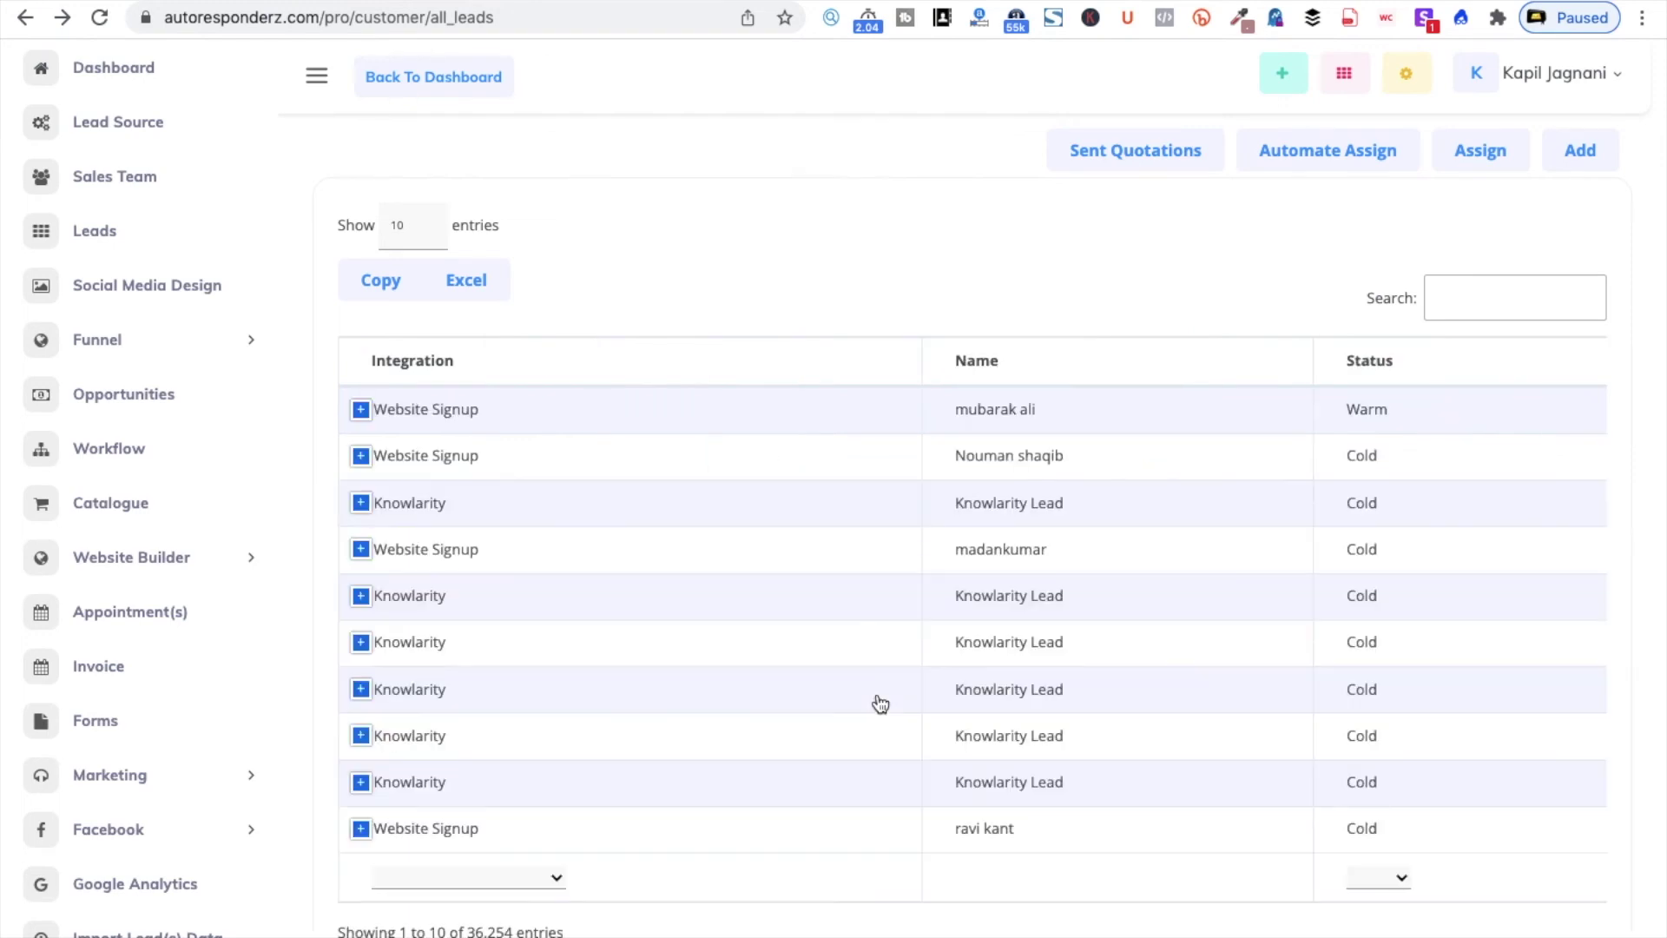
Step: Reschedule the first Website Signup lead's follow-up and its reminder to 25/03/2022 and submit the changes
left_click(361, 410)
left_click(571, 547)
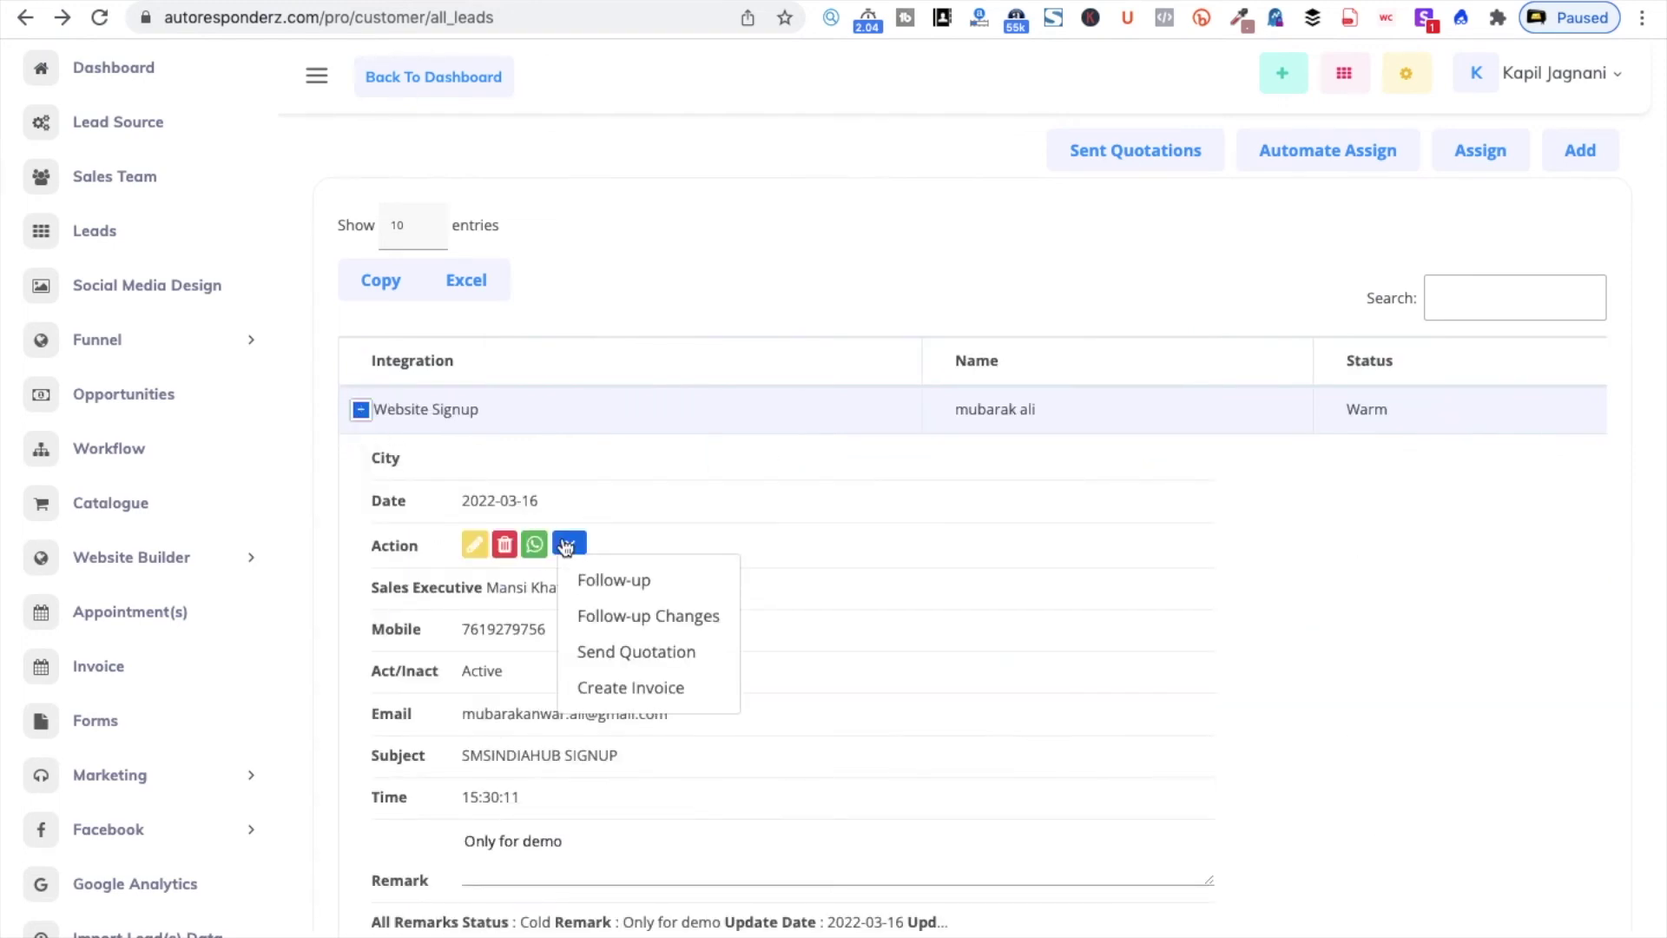
left_click(636, 578)
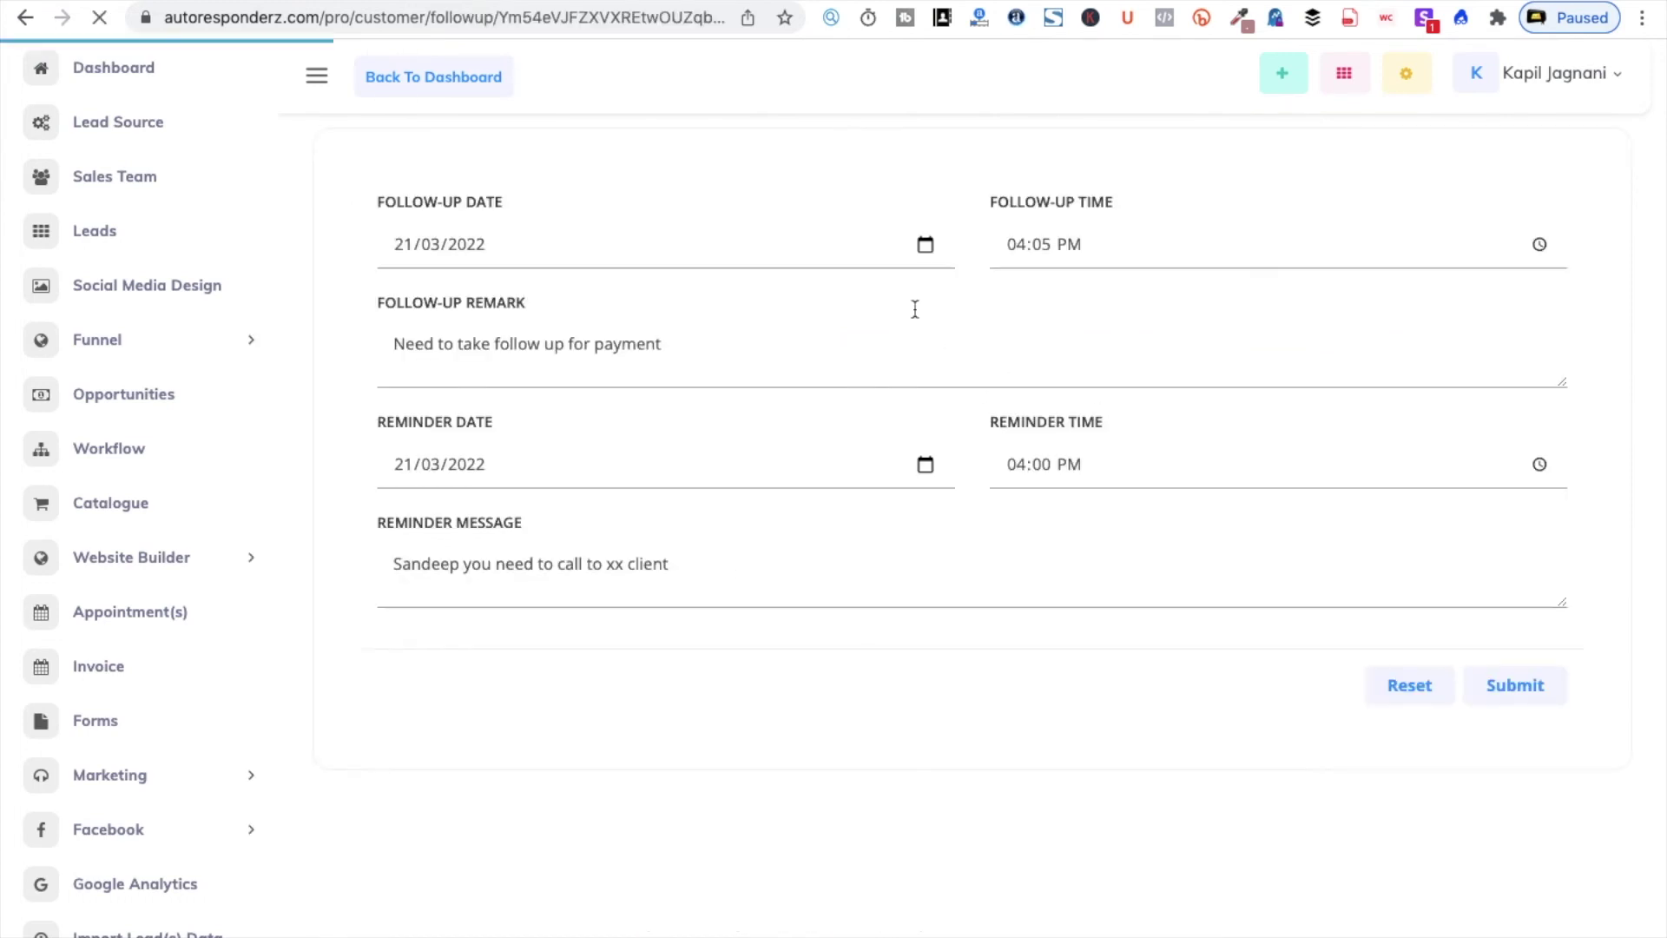
left_click(925, 245)
left_click(568, 468)
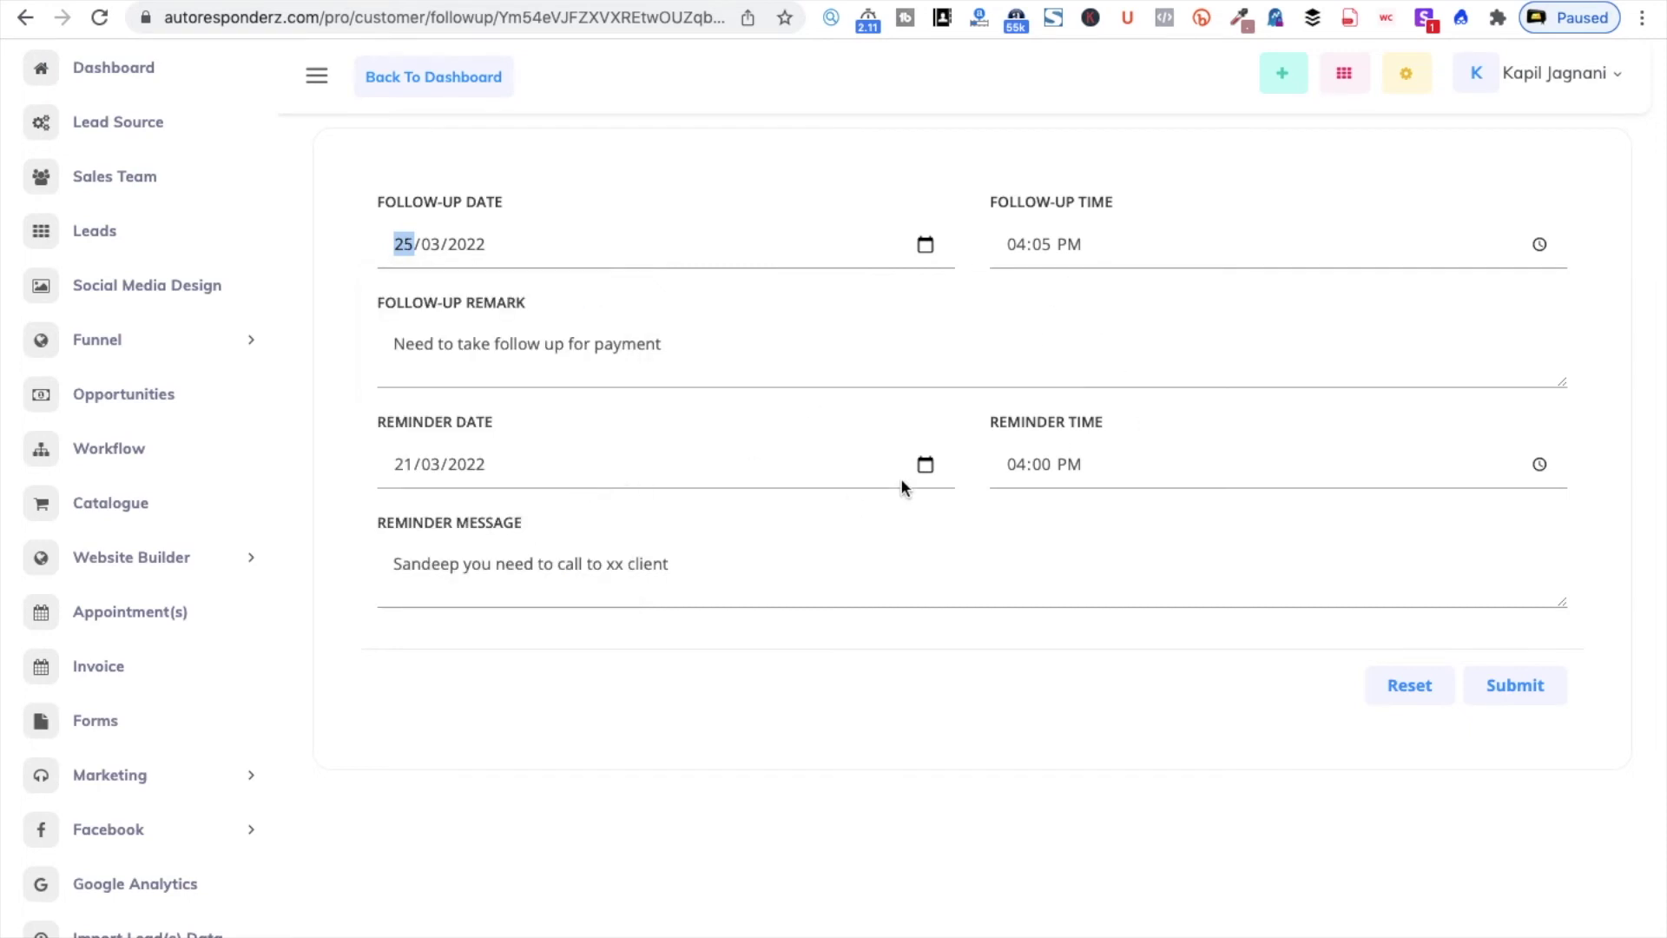
left_click(926, 464)
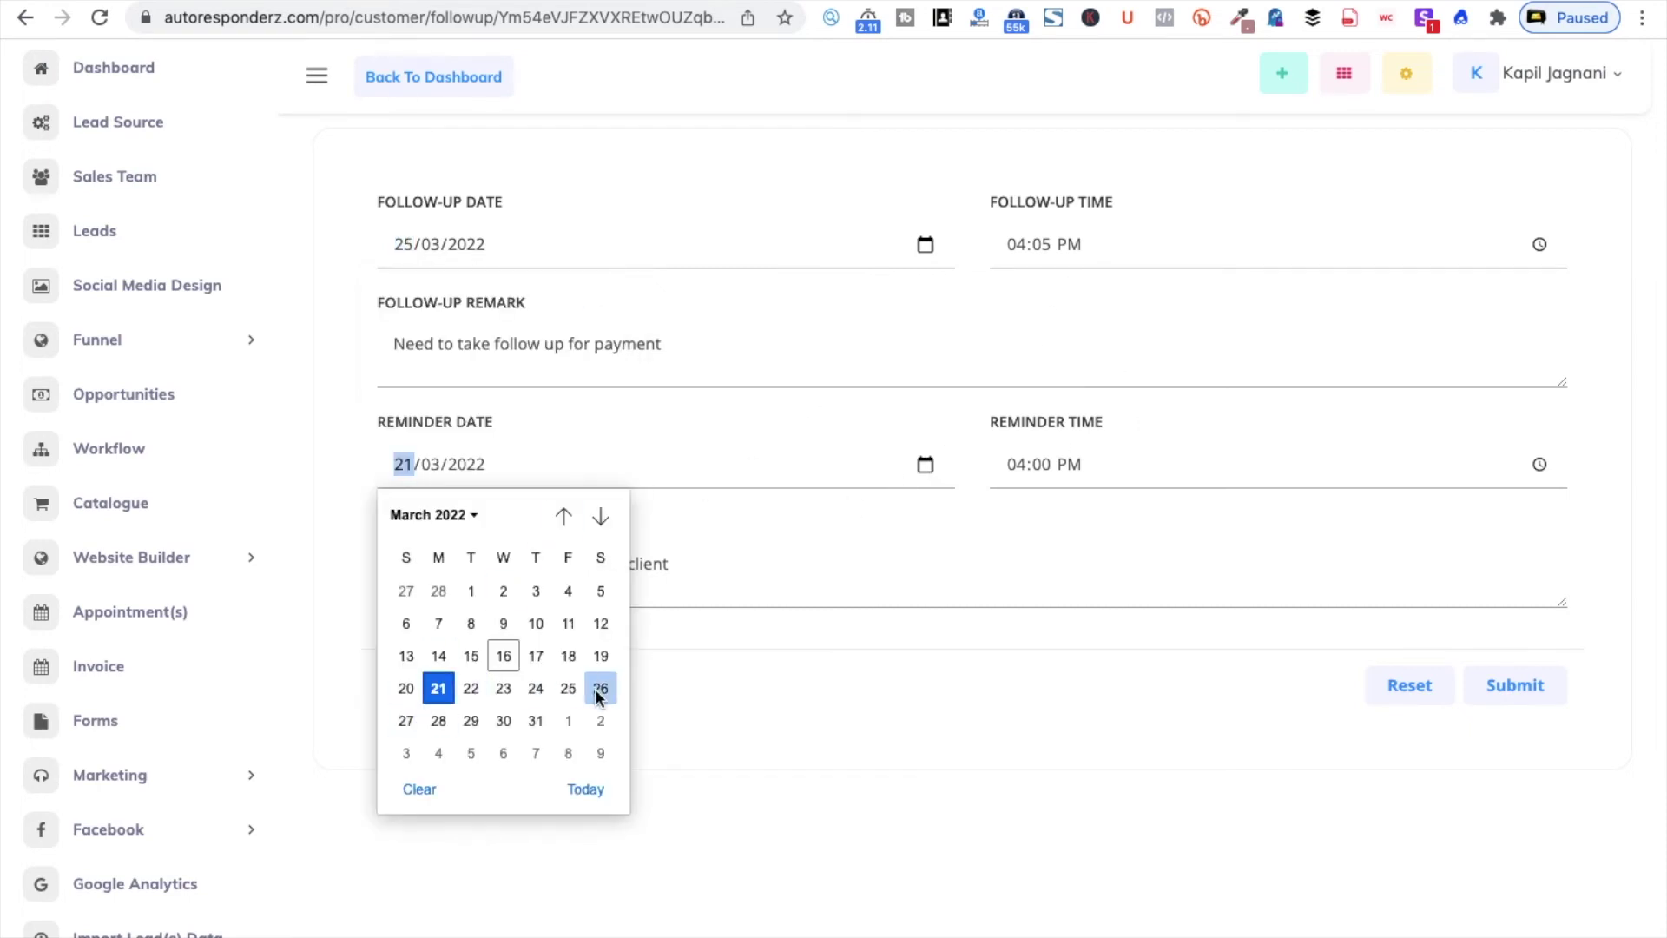
left_click(569, 687)
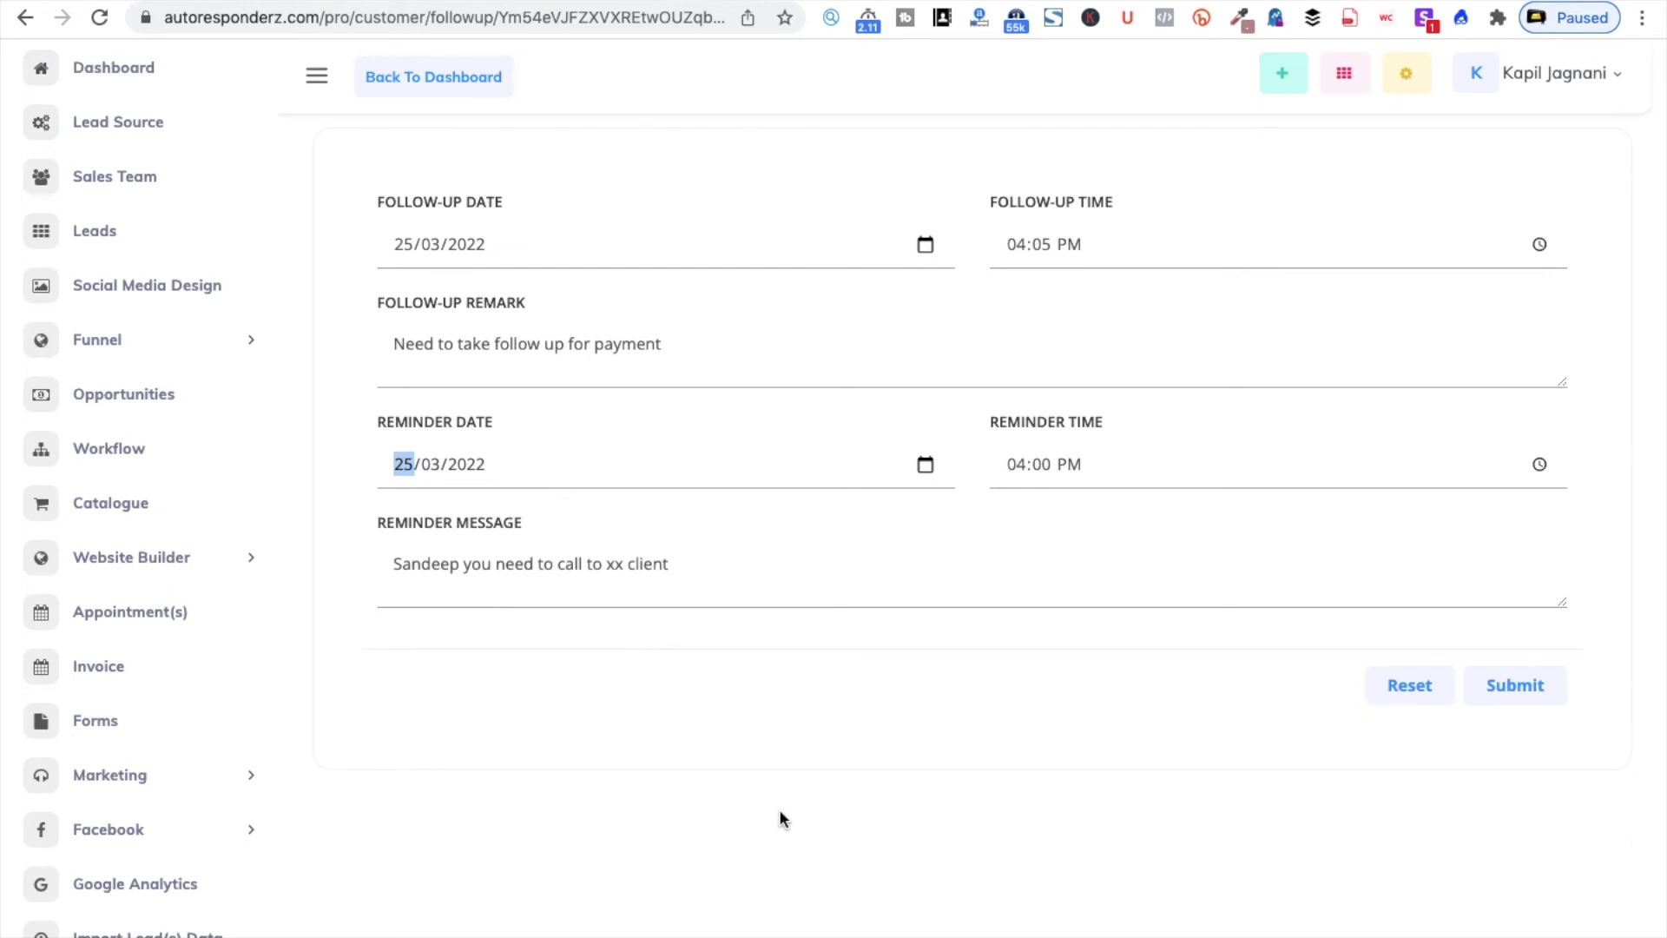
left_click(1539, 683)
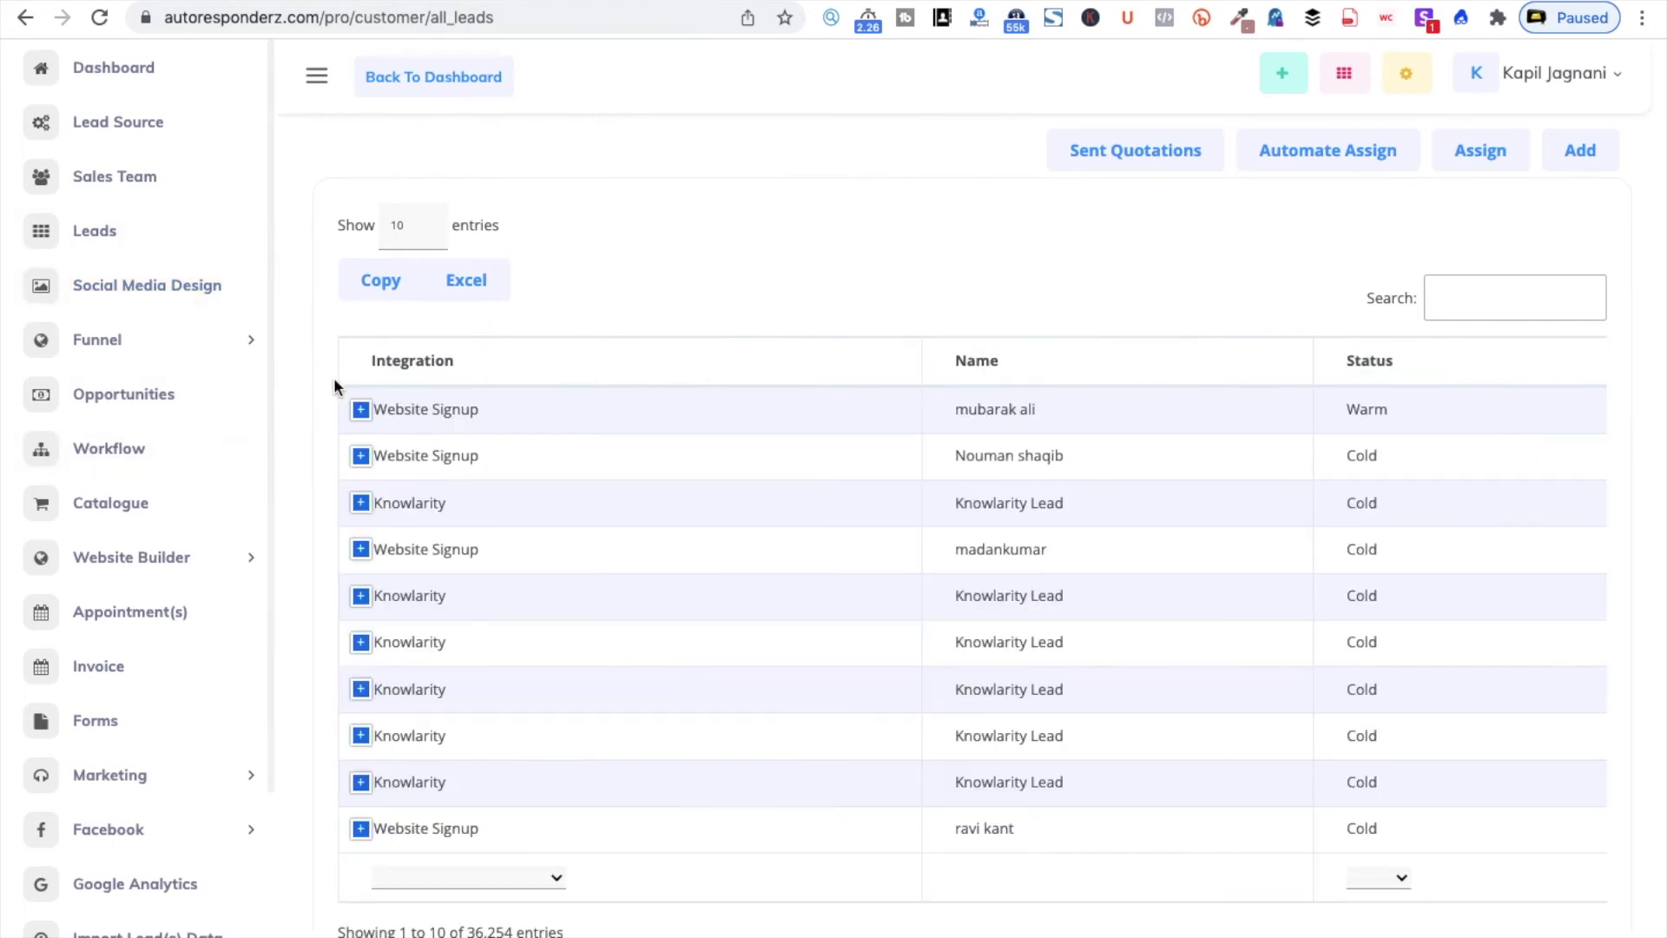
Step: Check the rescheduled follow-up in the first lead's follow-up changes and go back to the leads list
left_click(366, 415)
left_click(570, 544)
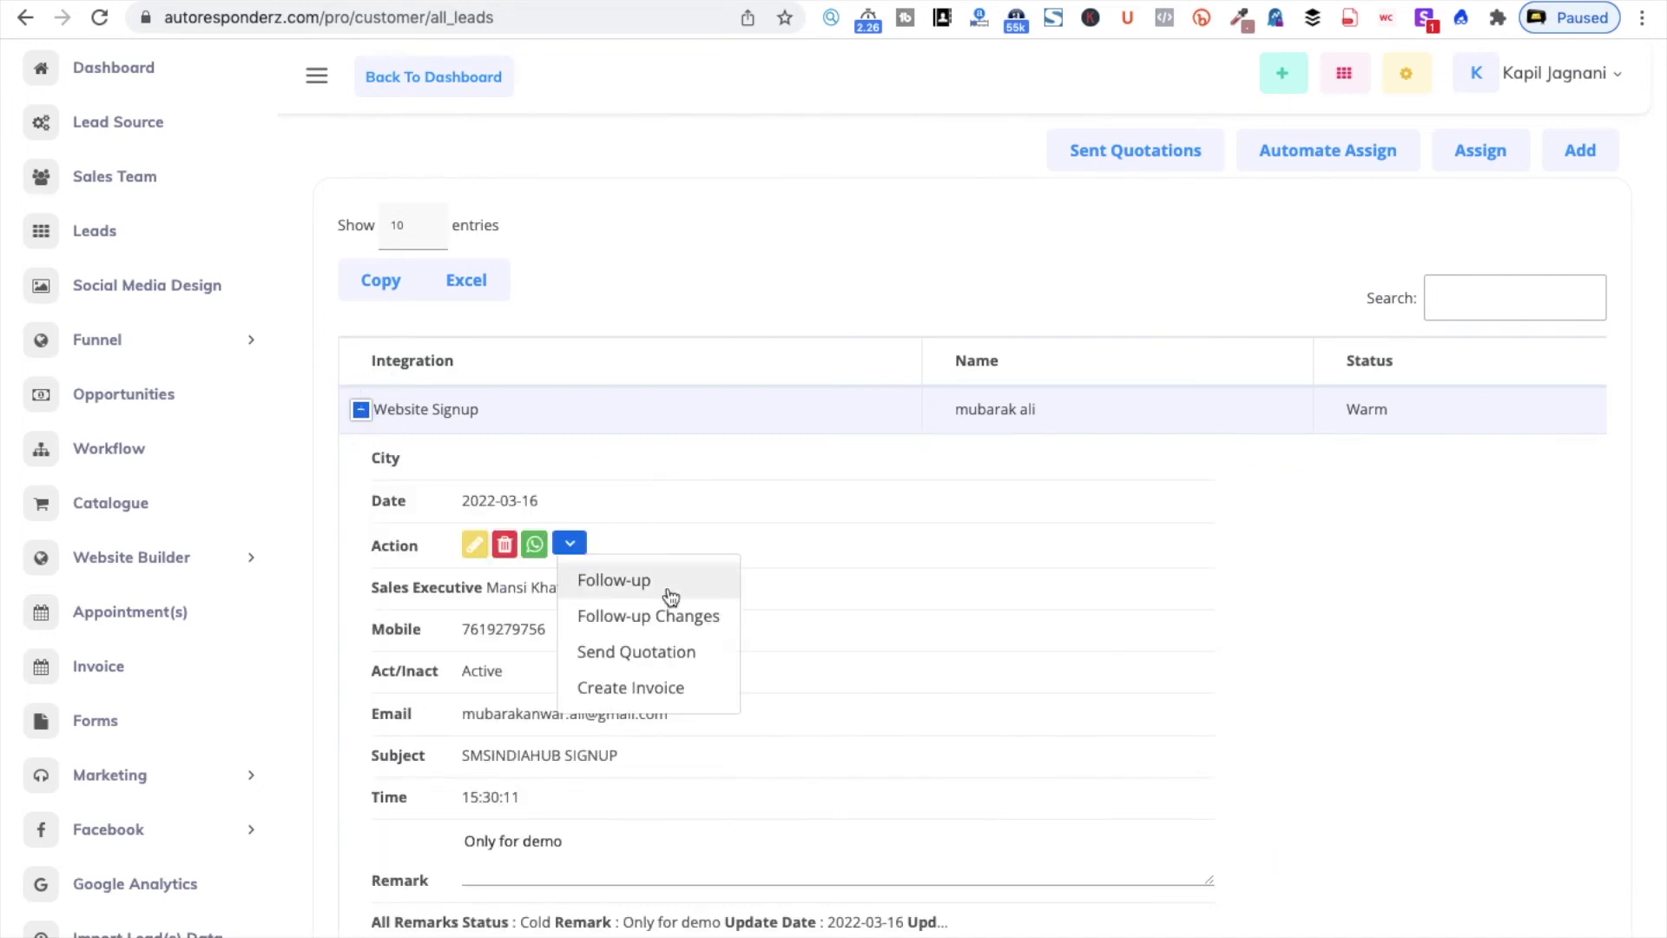
left_click(682, 614)
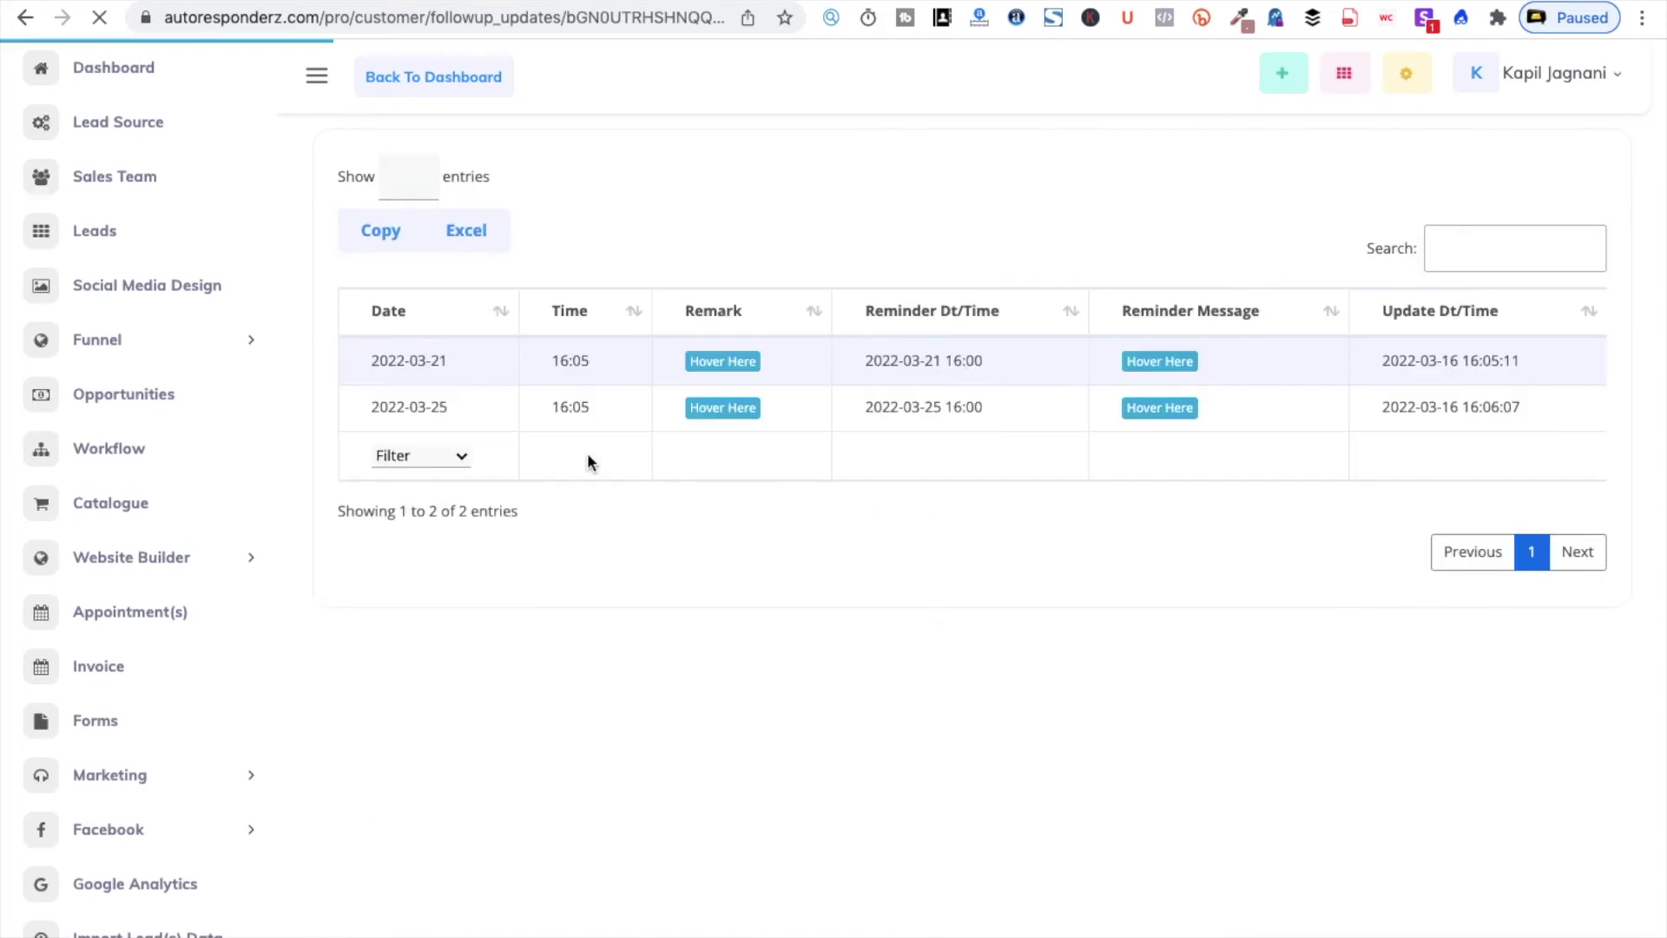
mouse_move(744, 413)
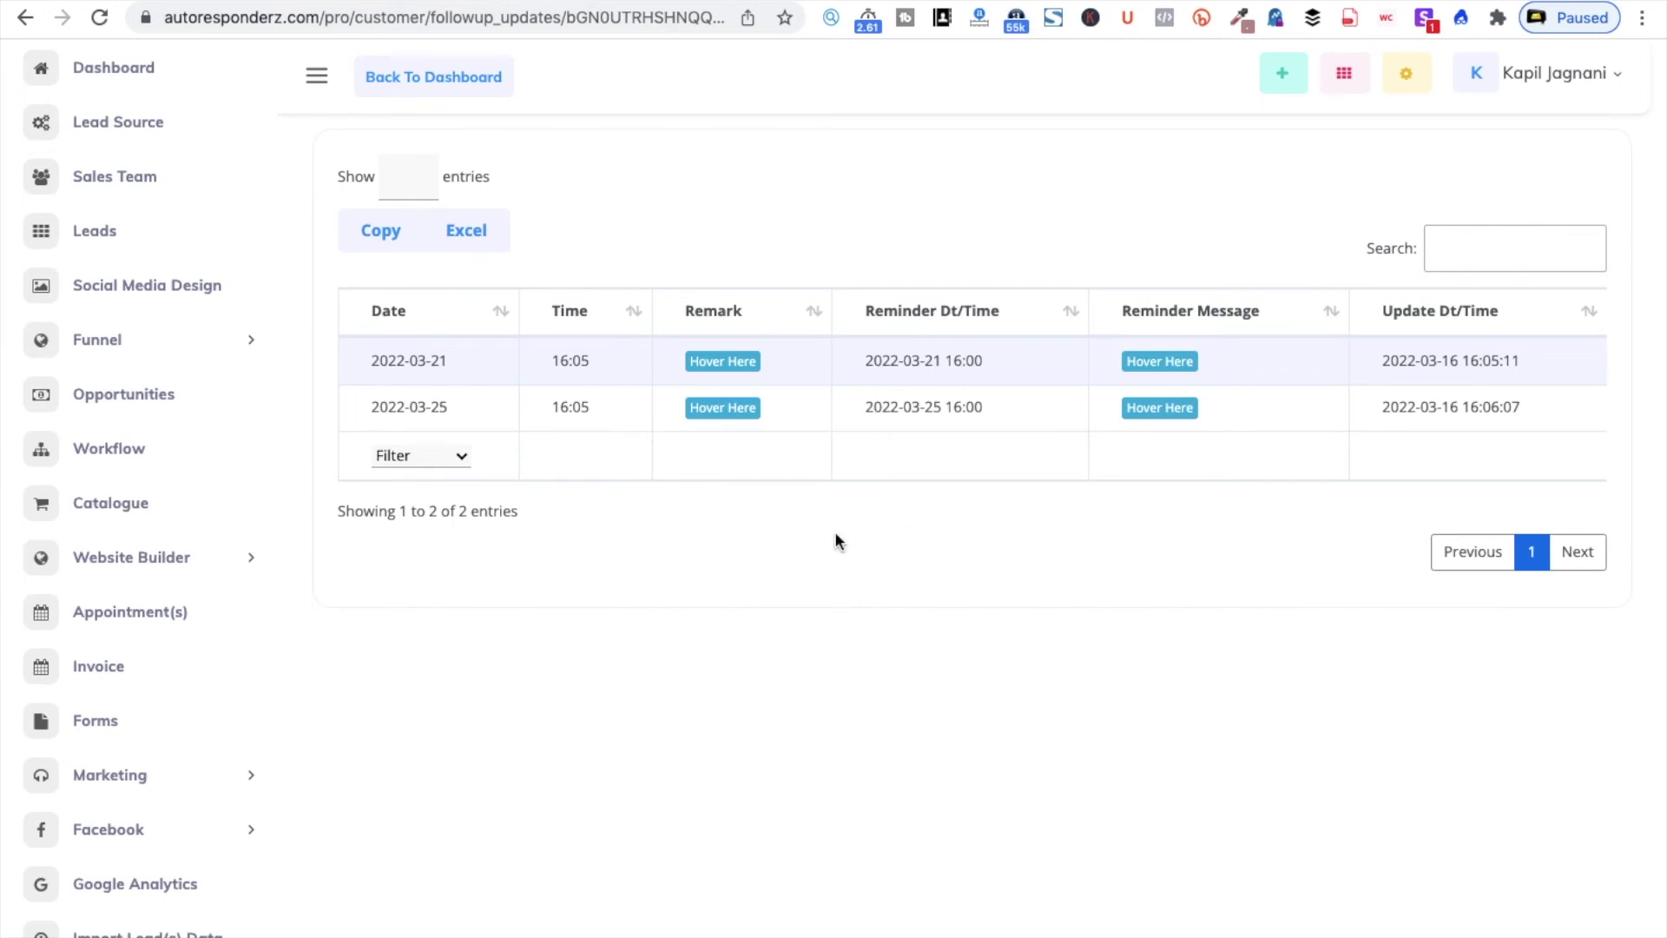
left_click(119, 231)
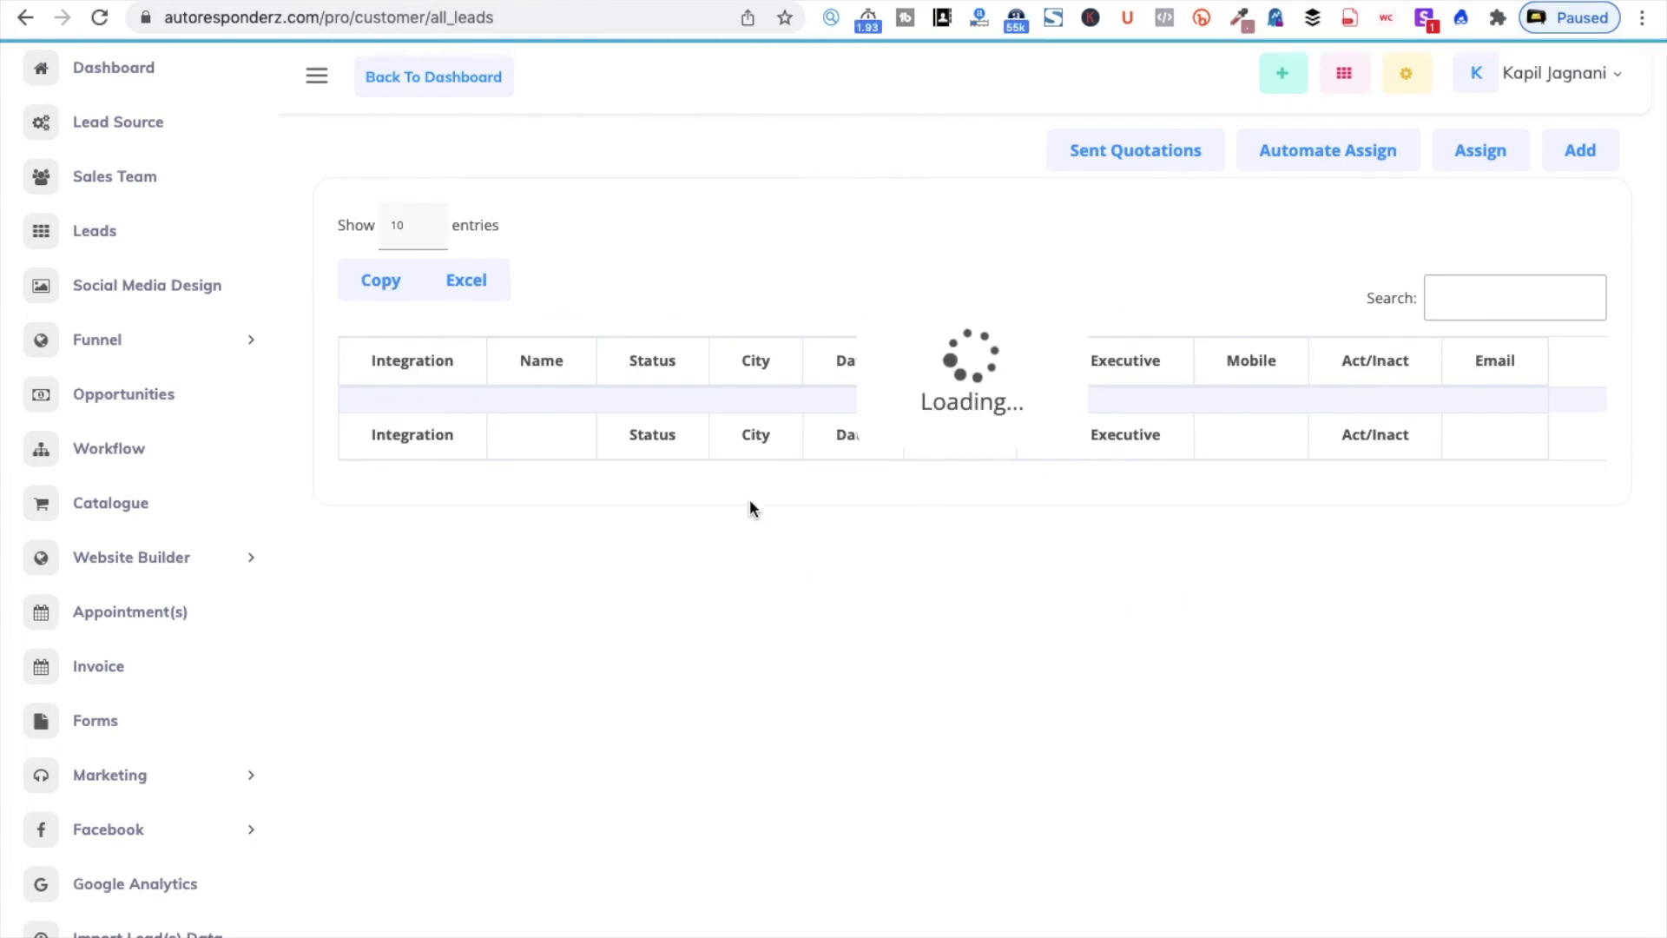
Step: Open the quotation email form for the first Website Signup lead and examine its recipient, subject, body and attachment fields
left_click(362, 411)
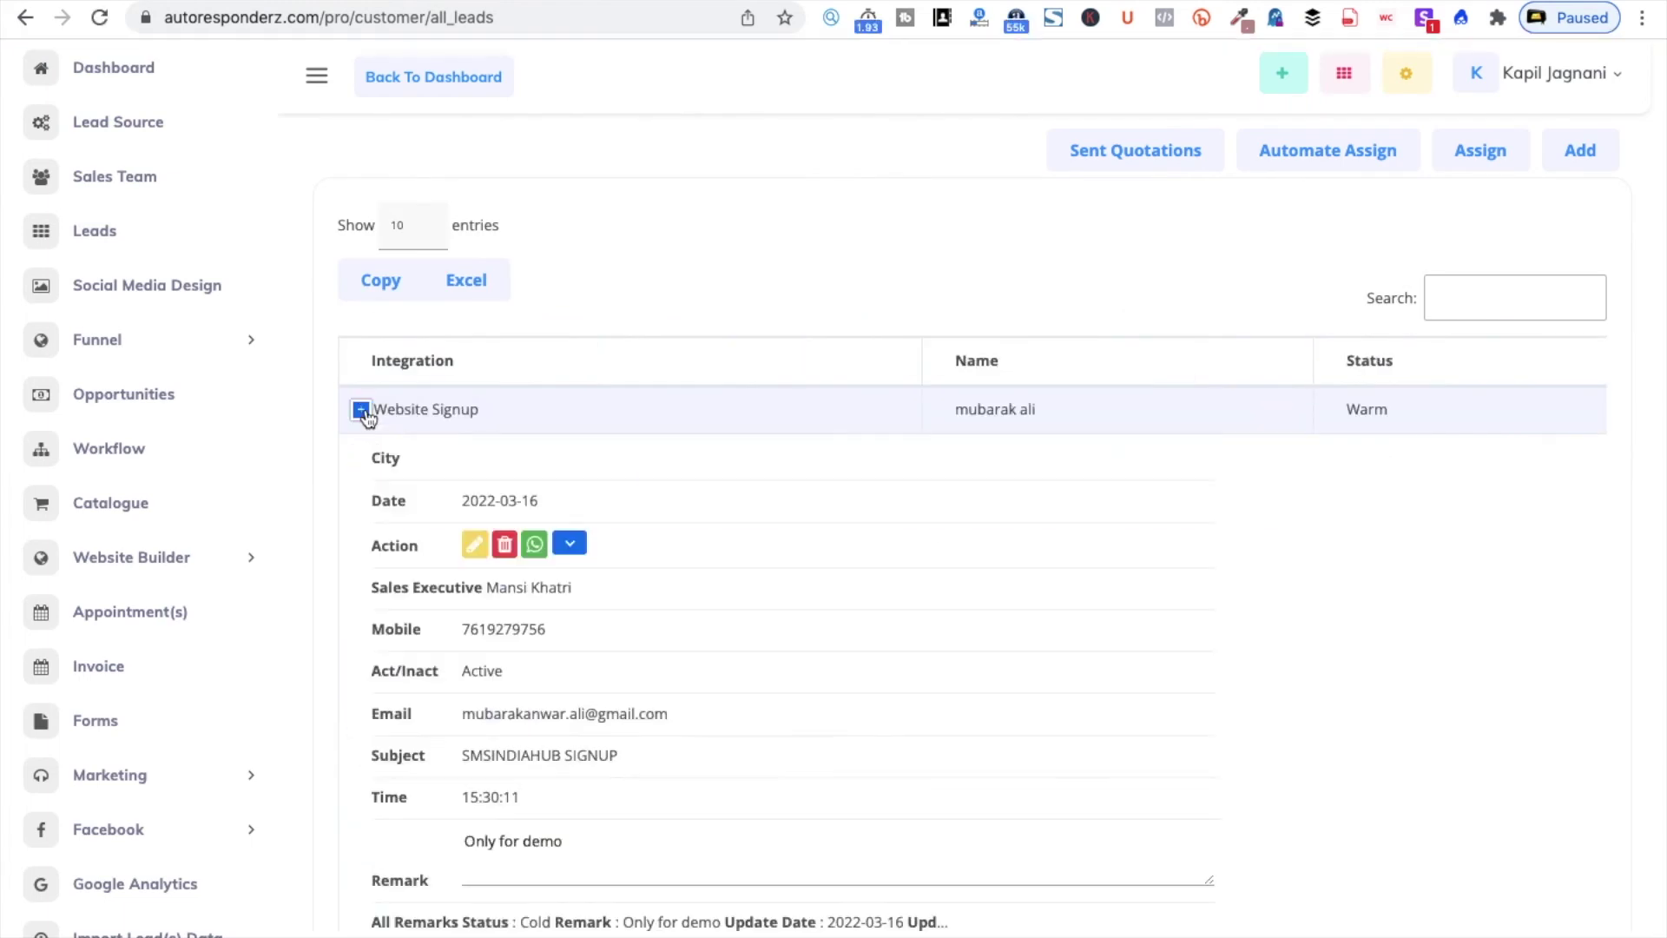
left_click(573, 545)
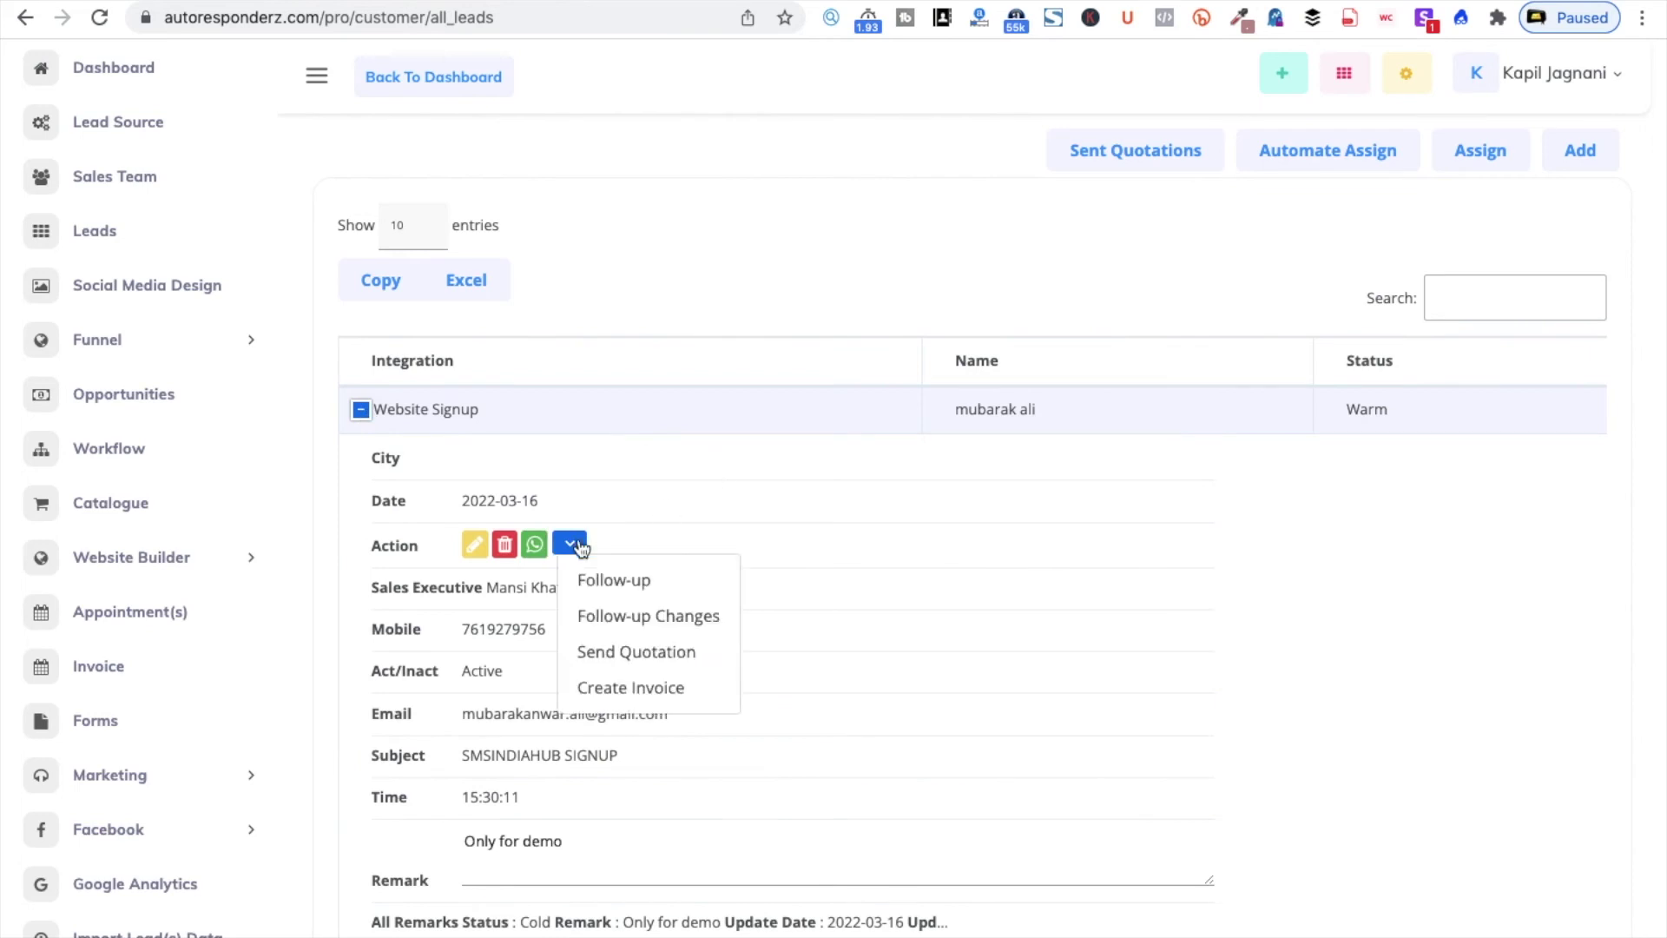
left_click(653, 665)
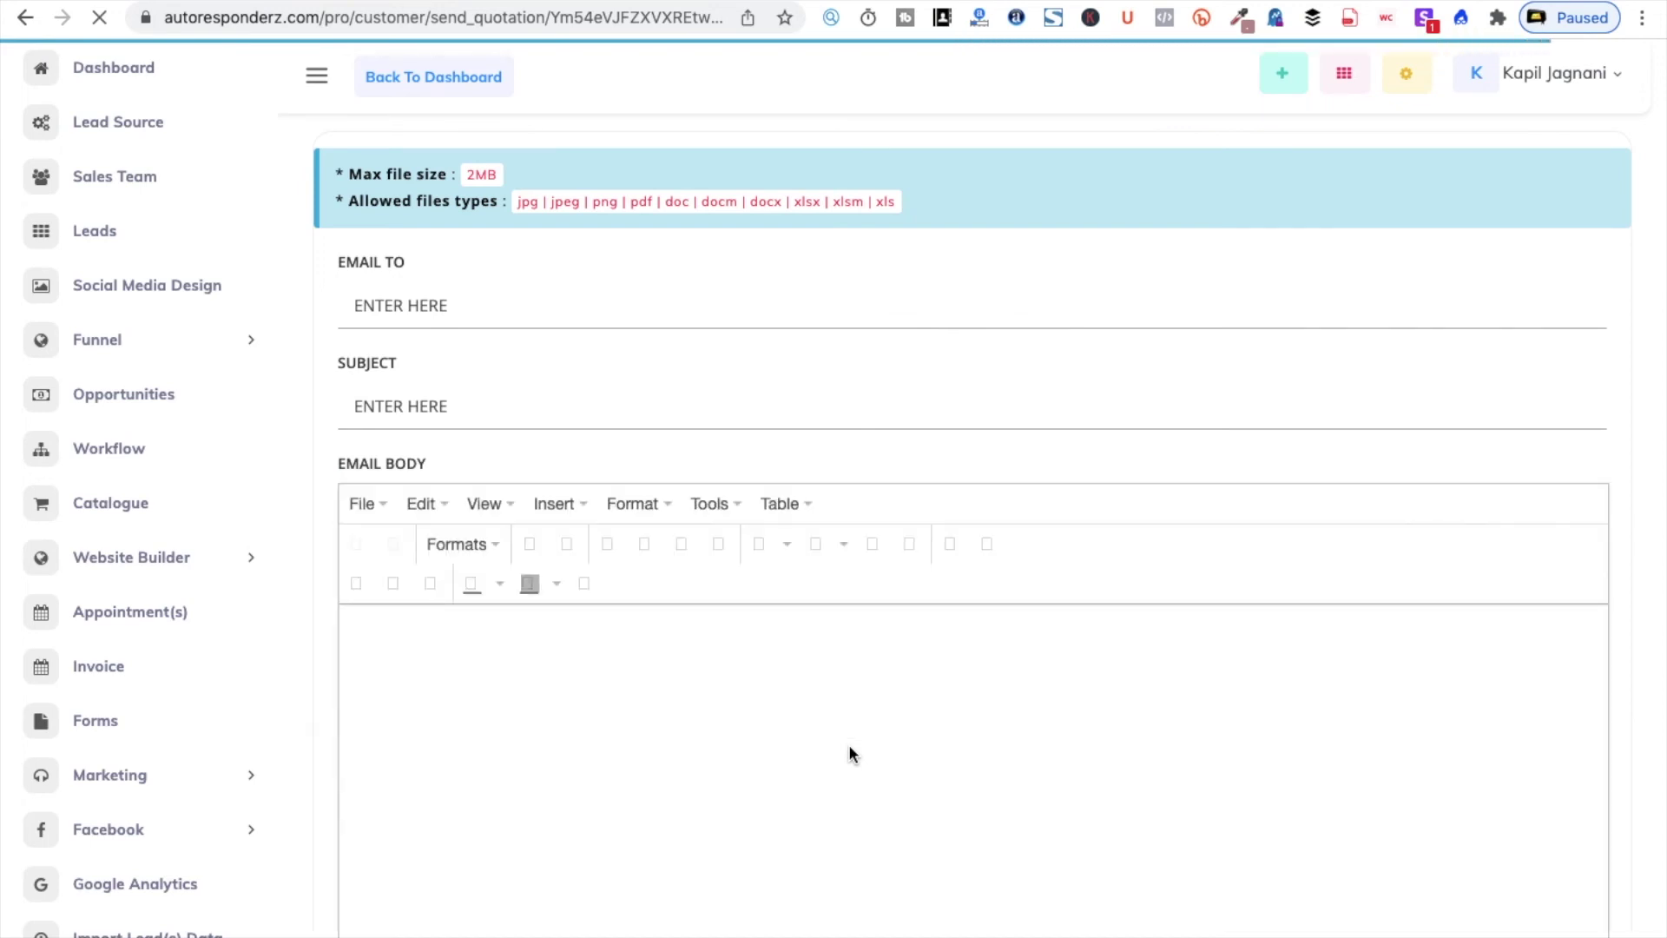
scroll(847, 754, "down", 4)
scroll(847, 754, "up", 3)
scroll(848, 753, "down", 2)
scroll(848, 754, "up", 3)
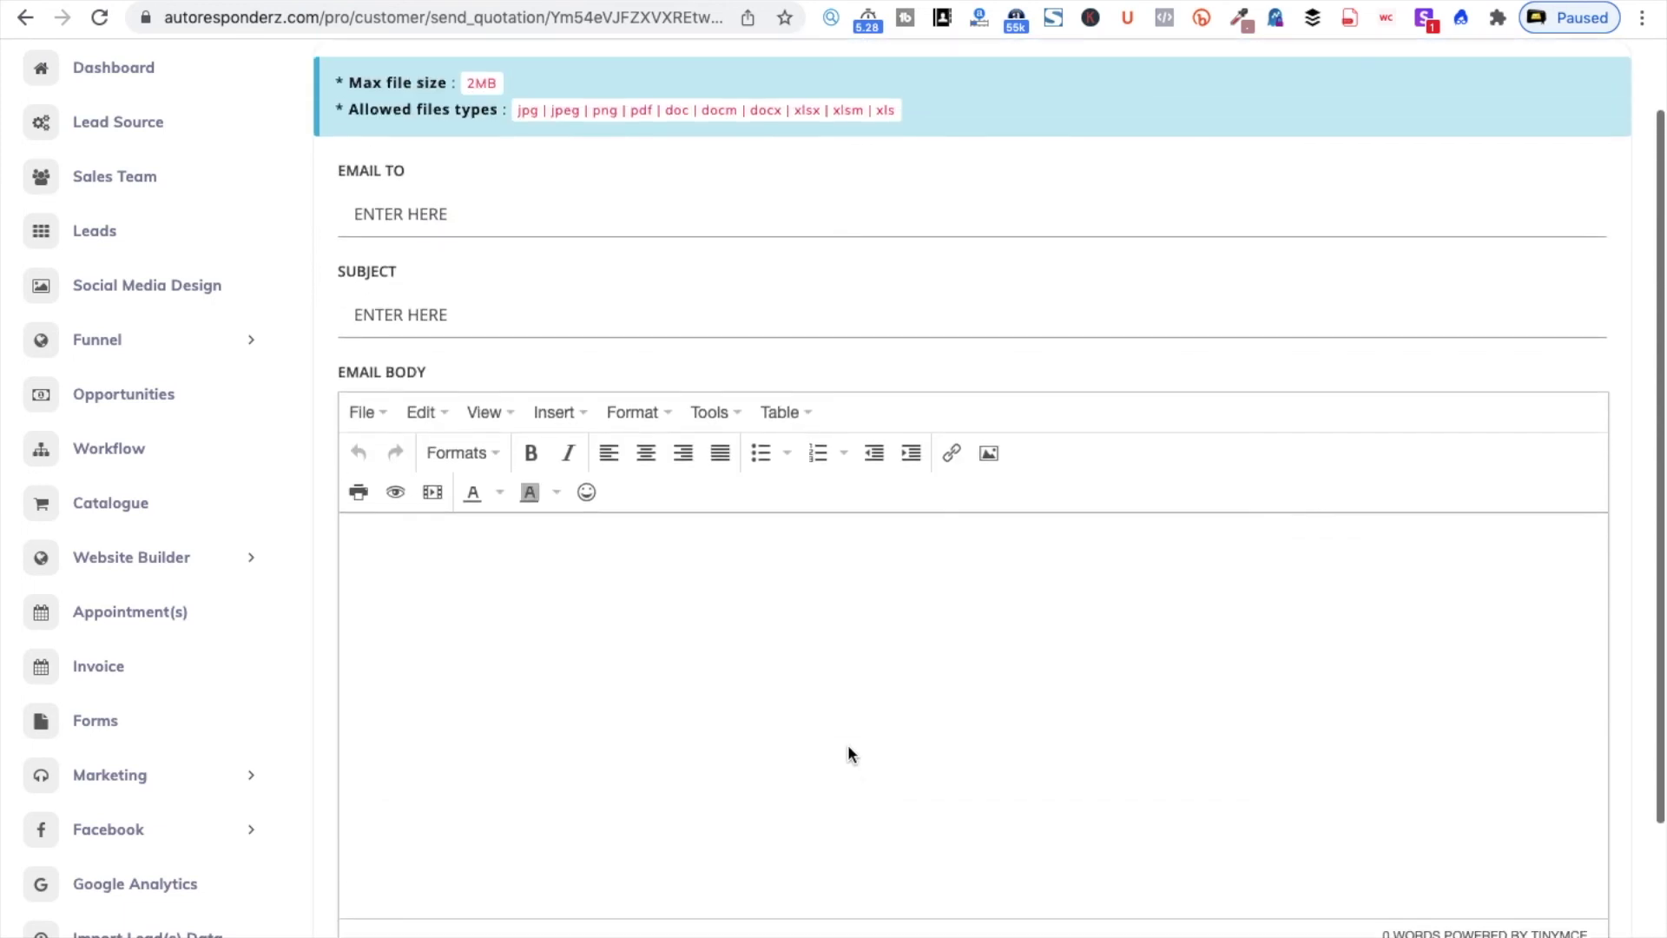
left_click(449, 227)
left_click(491, 322)
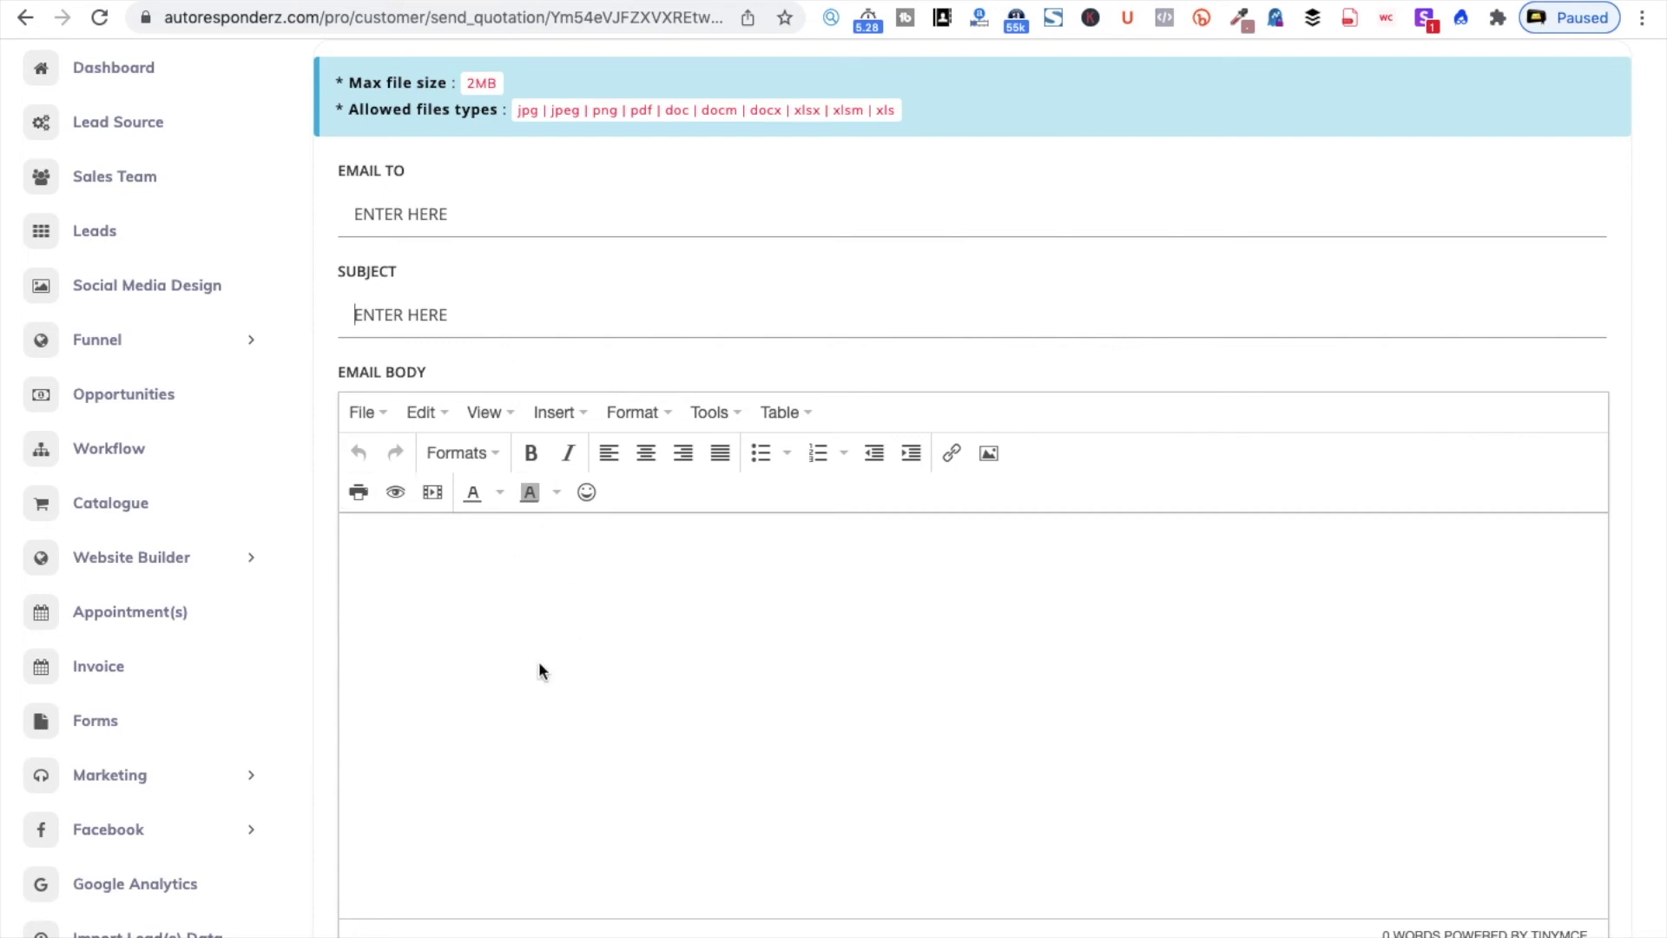
scroll(498, 599, "down", 3)
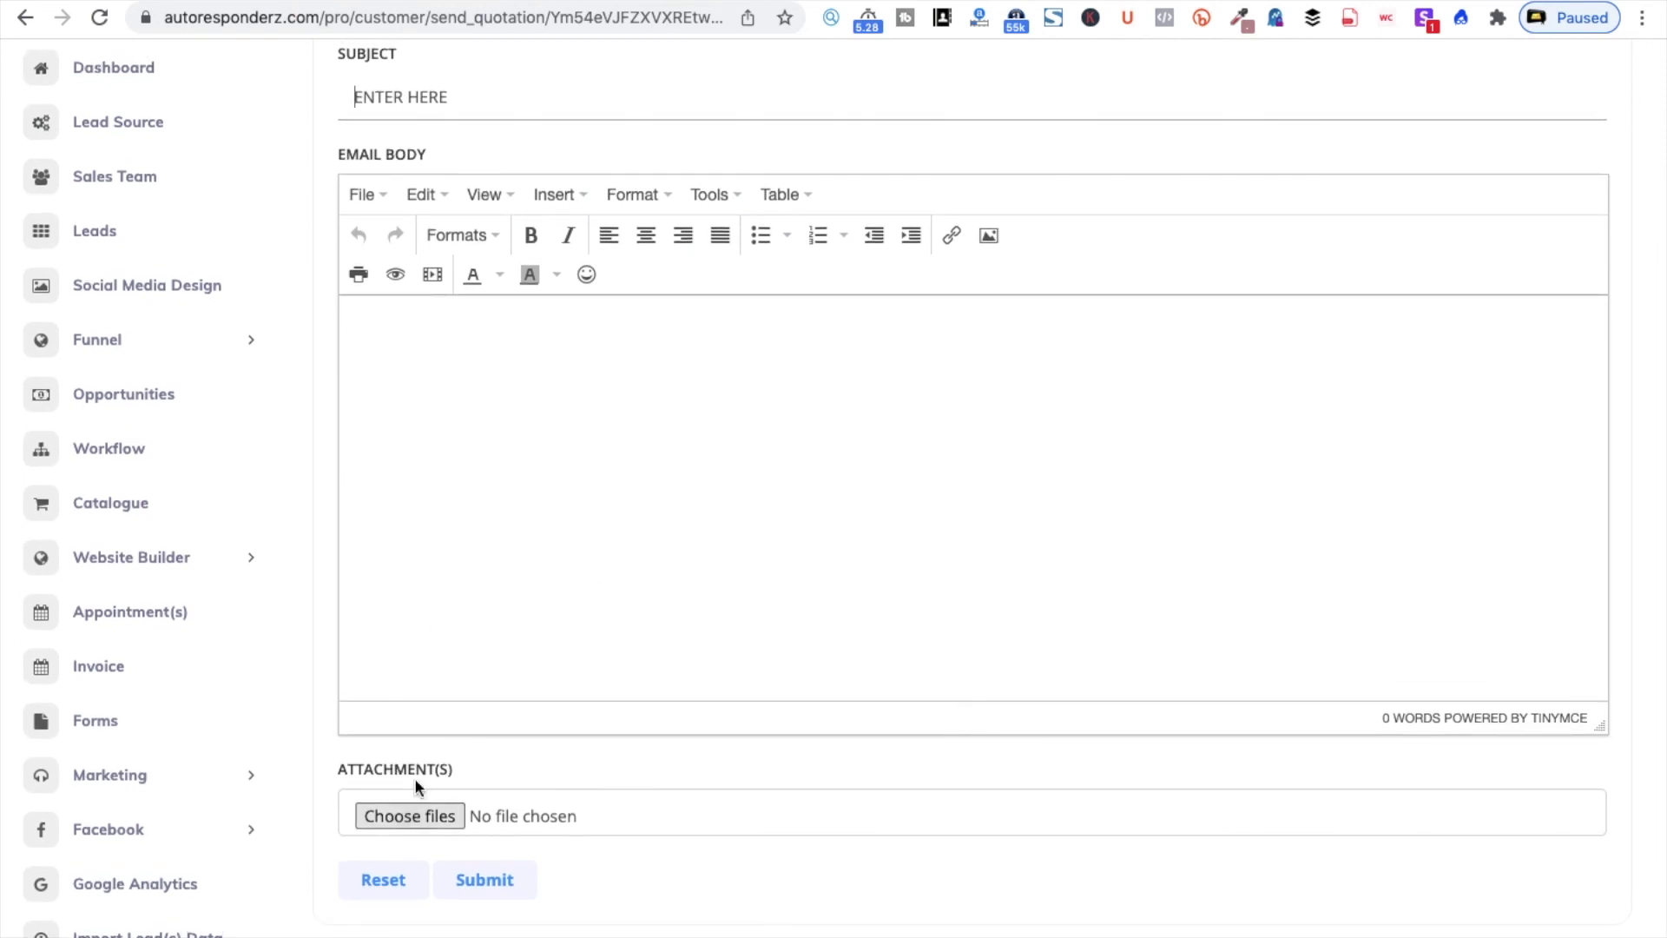
scroll(461, 649, "up", 4)
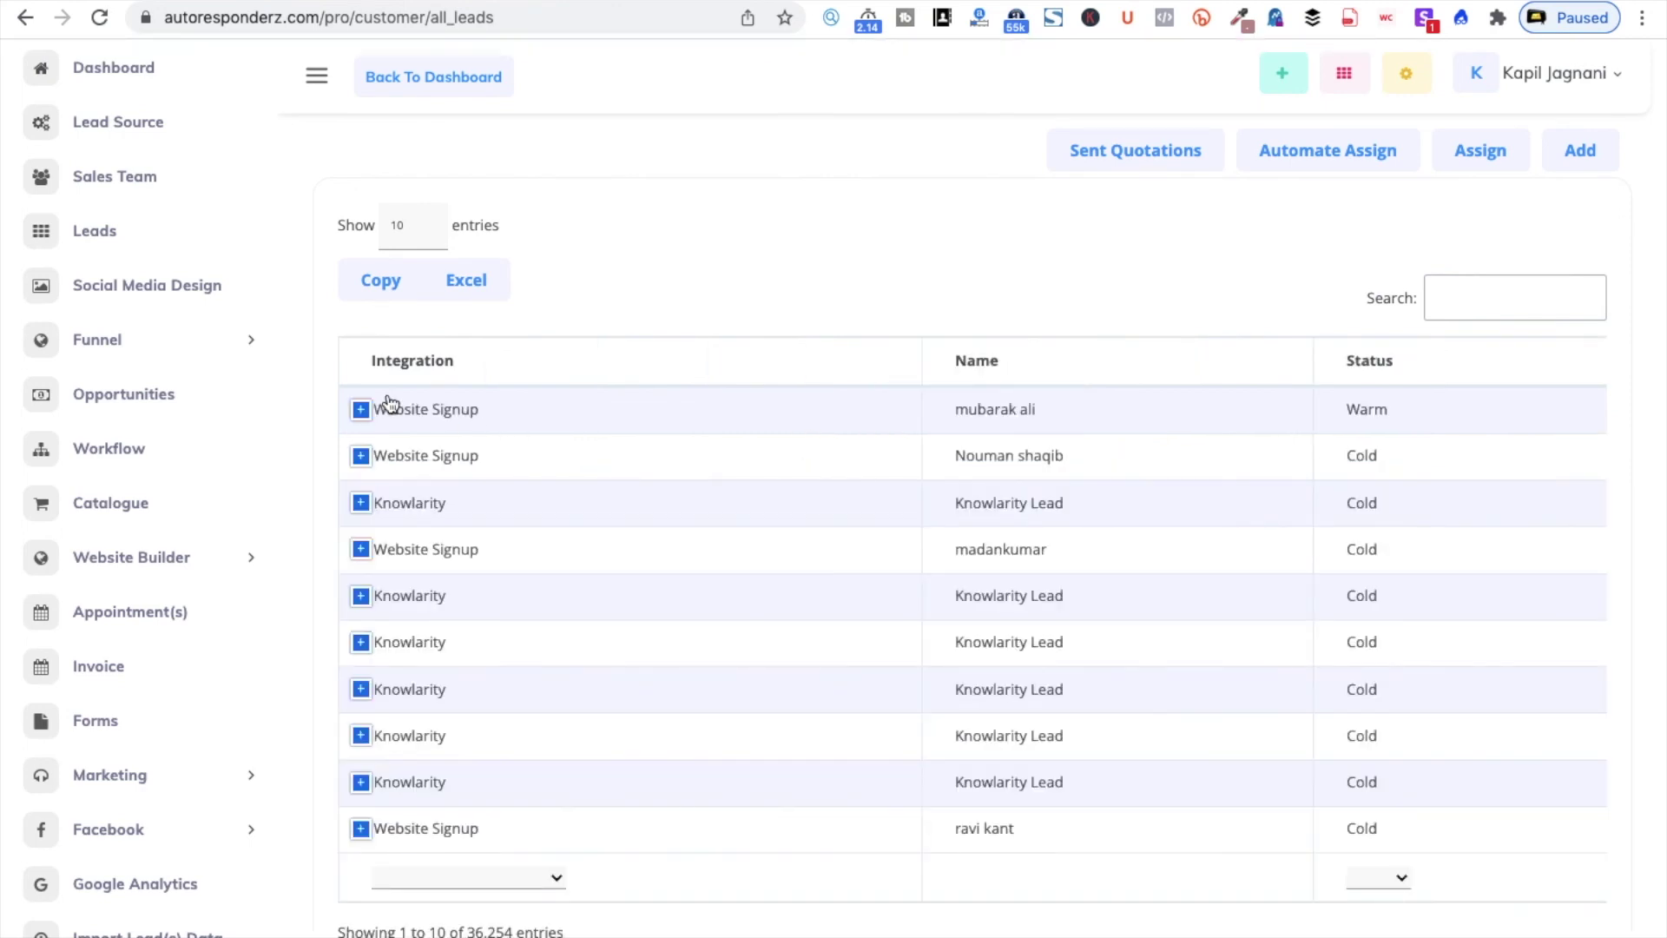
Step: Start an invoice for the first Website Signup lead and add three extra product rows
left_click(360, 410)
left_click(570, 547)
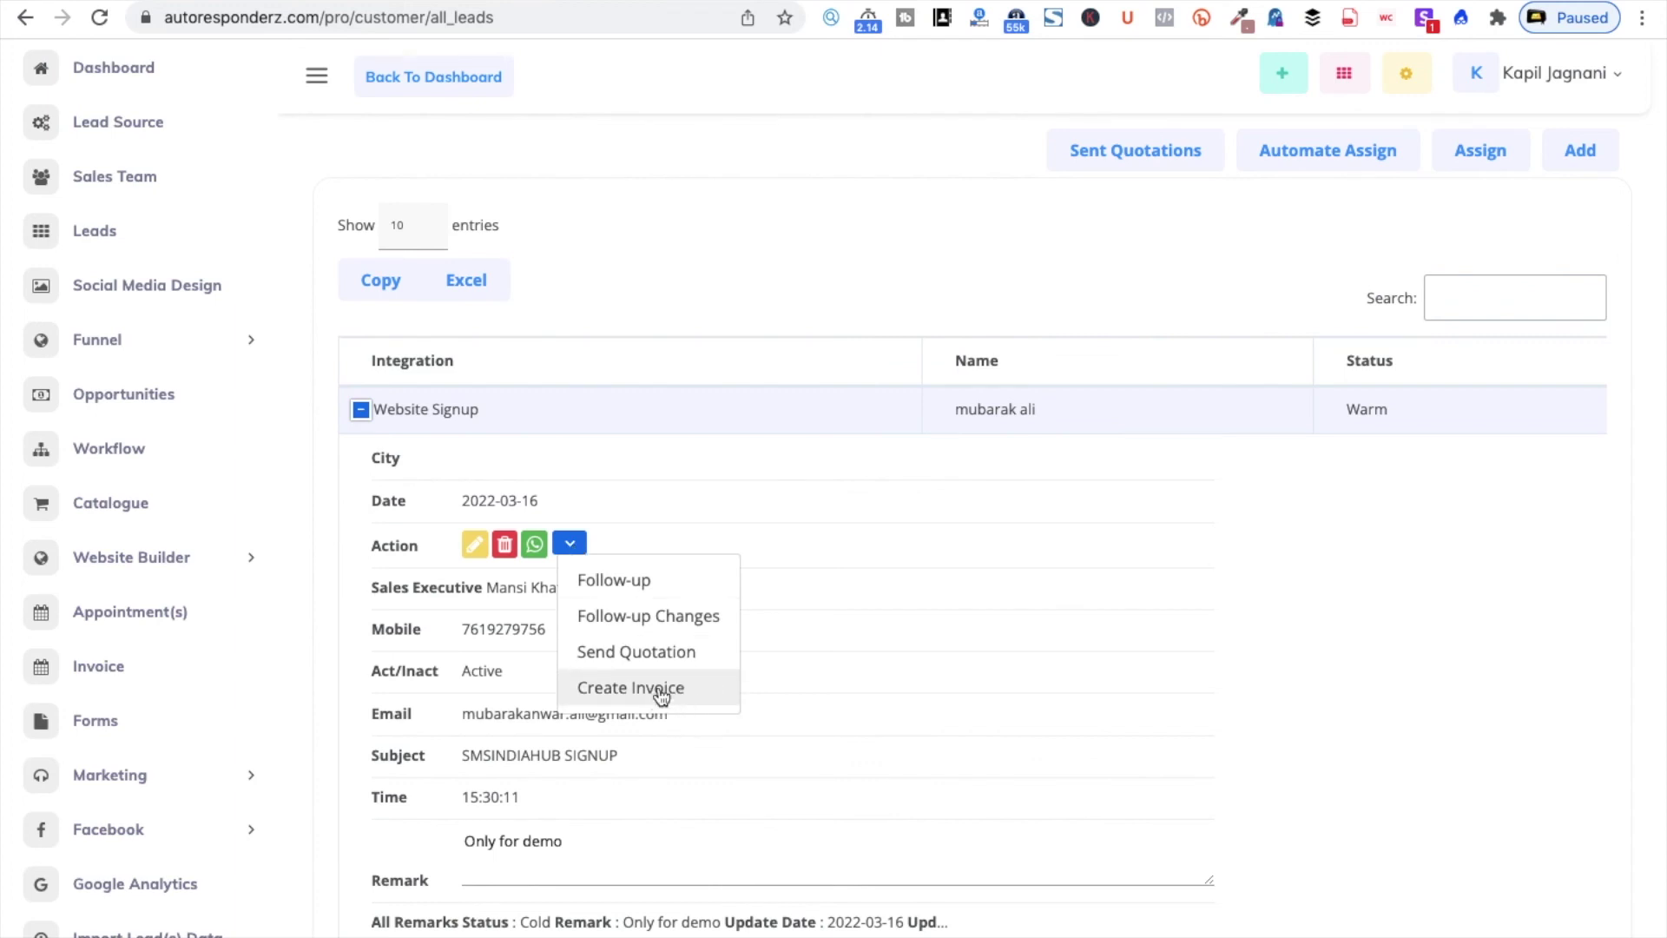
left_click(655, 688)
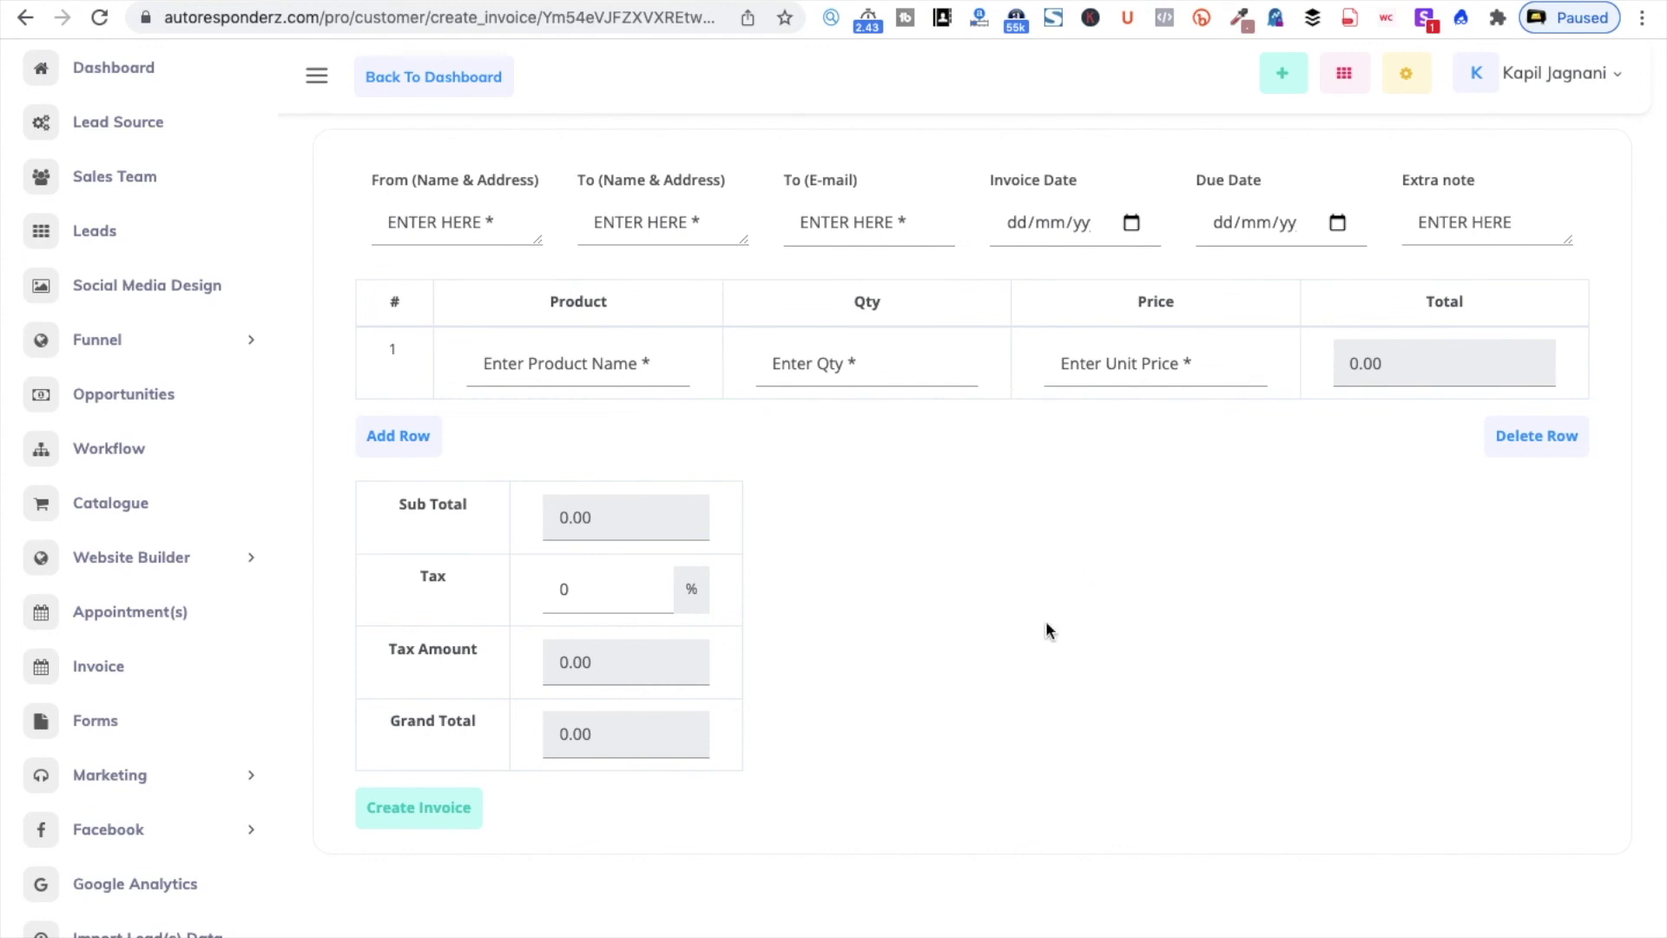
left_click(414, 447)
left_click(408, 510)
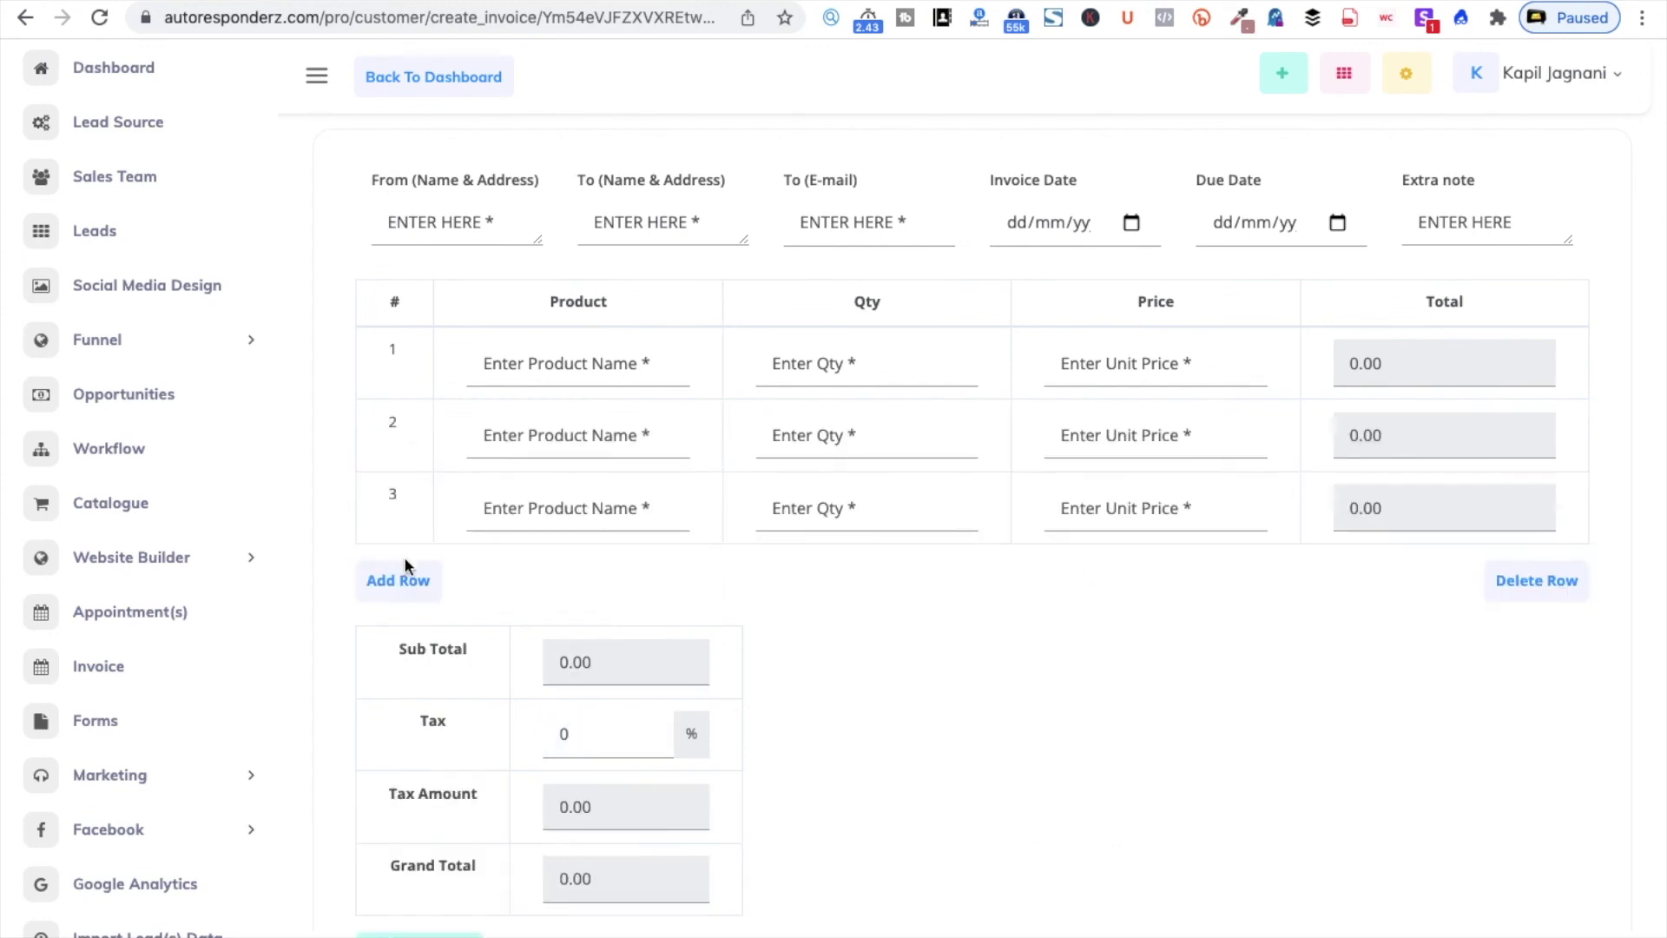
left_click(405, 581)
Step: Delete two product rows from the invoice and leave it for the leads list without creating it
left_click(1549, 660)
left_click(1541, 594)
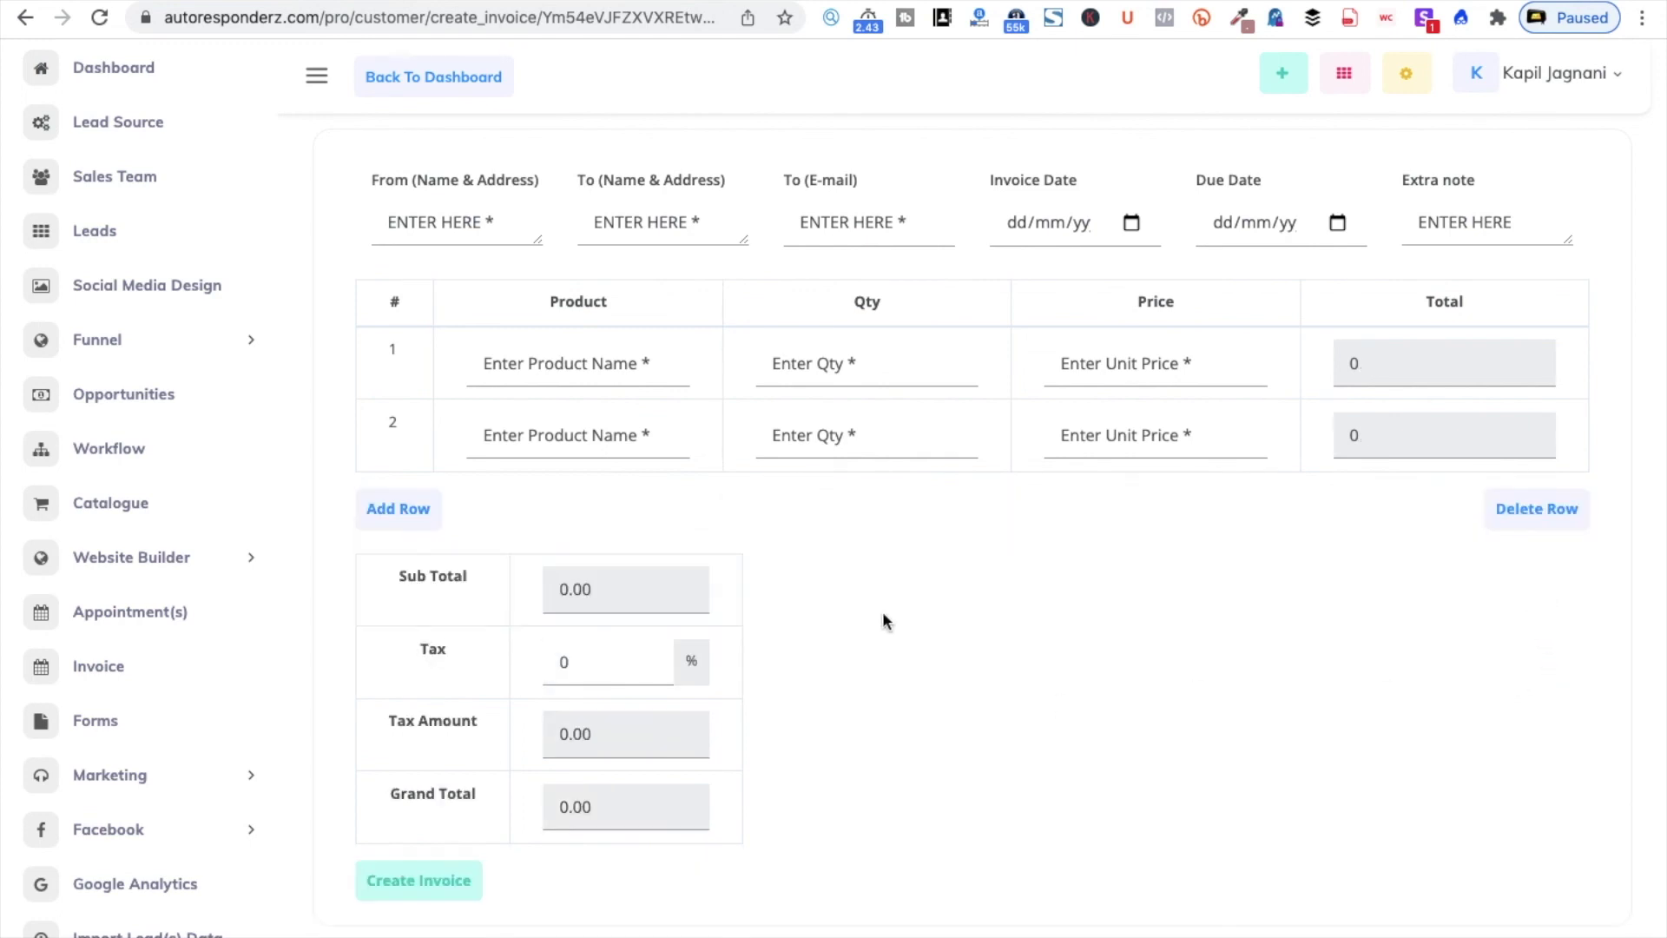
left_click(102, 231)
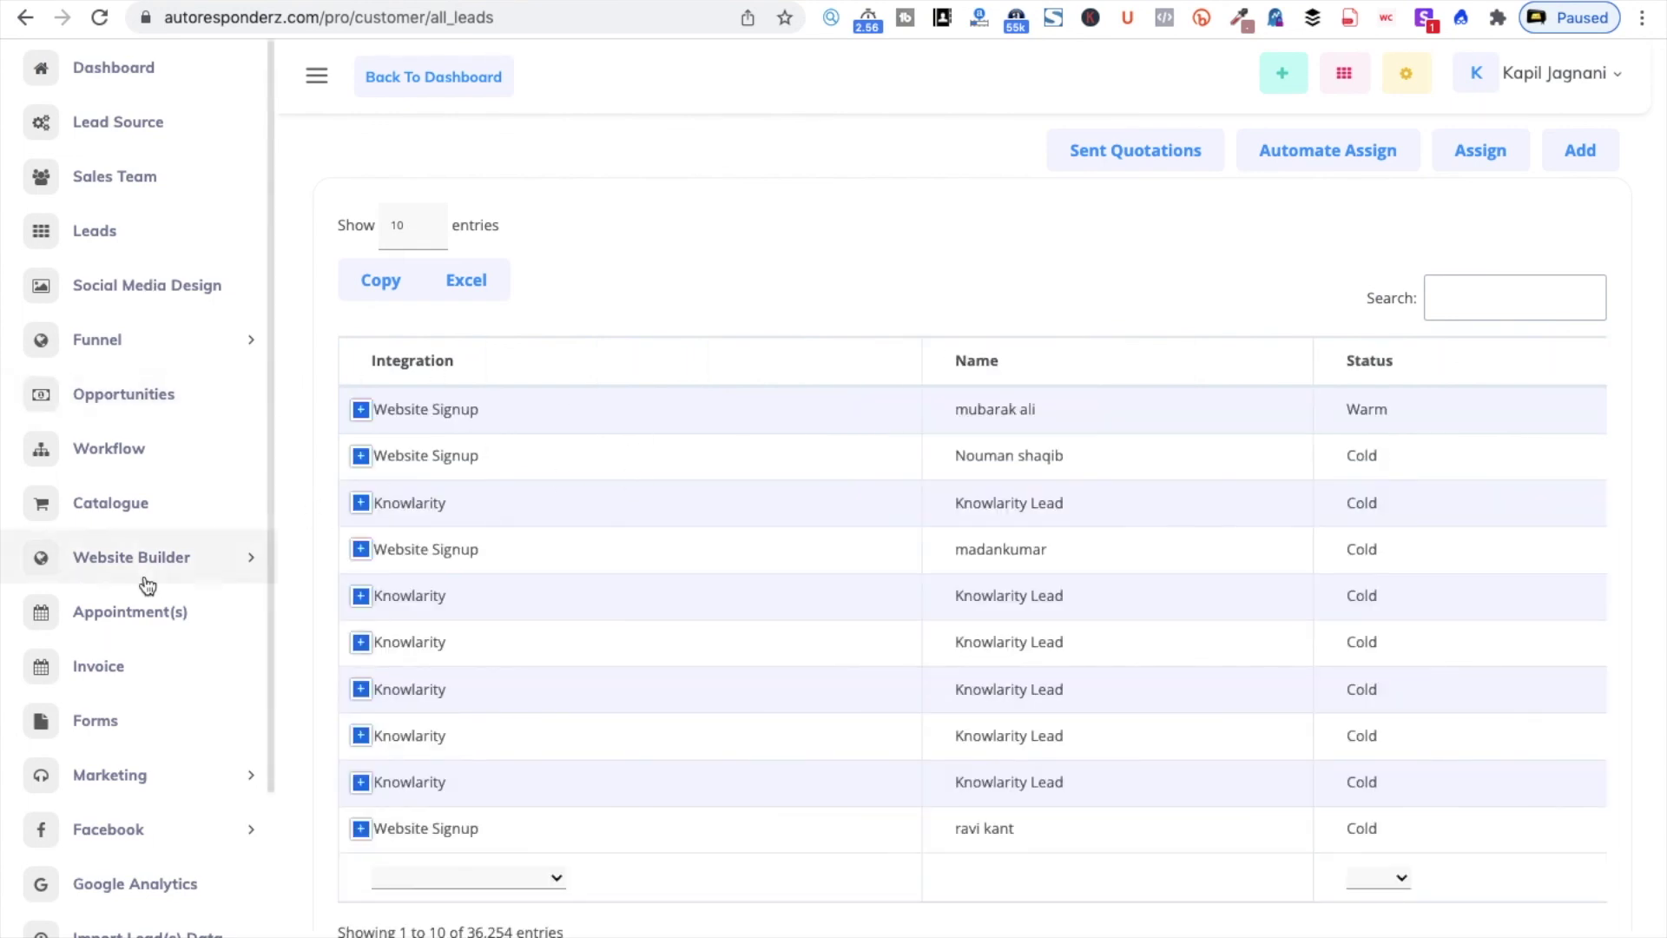
Step: Open the appointments calendar for 2022 and examine the follow-ups marked in February and March
left_click(151, 620)
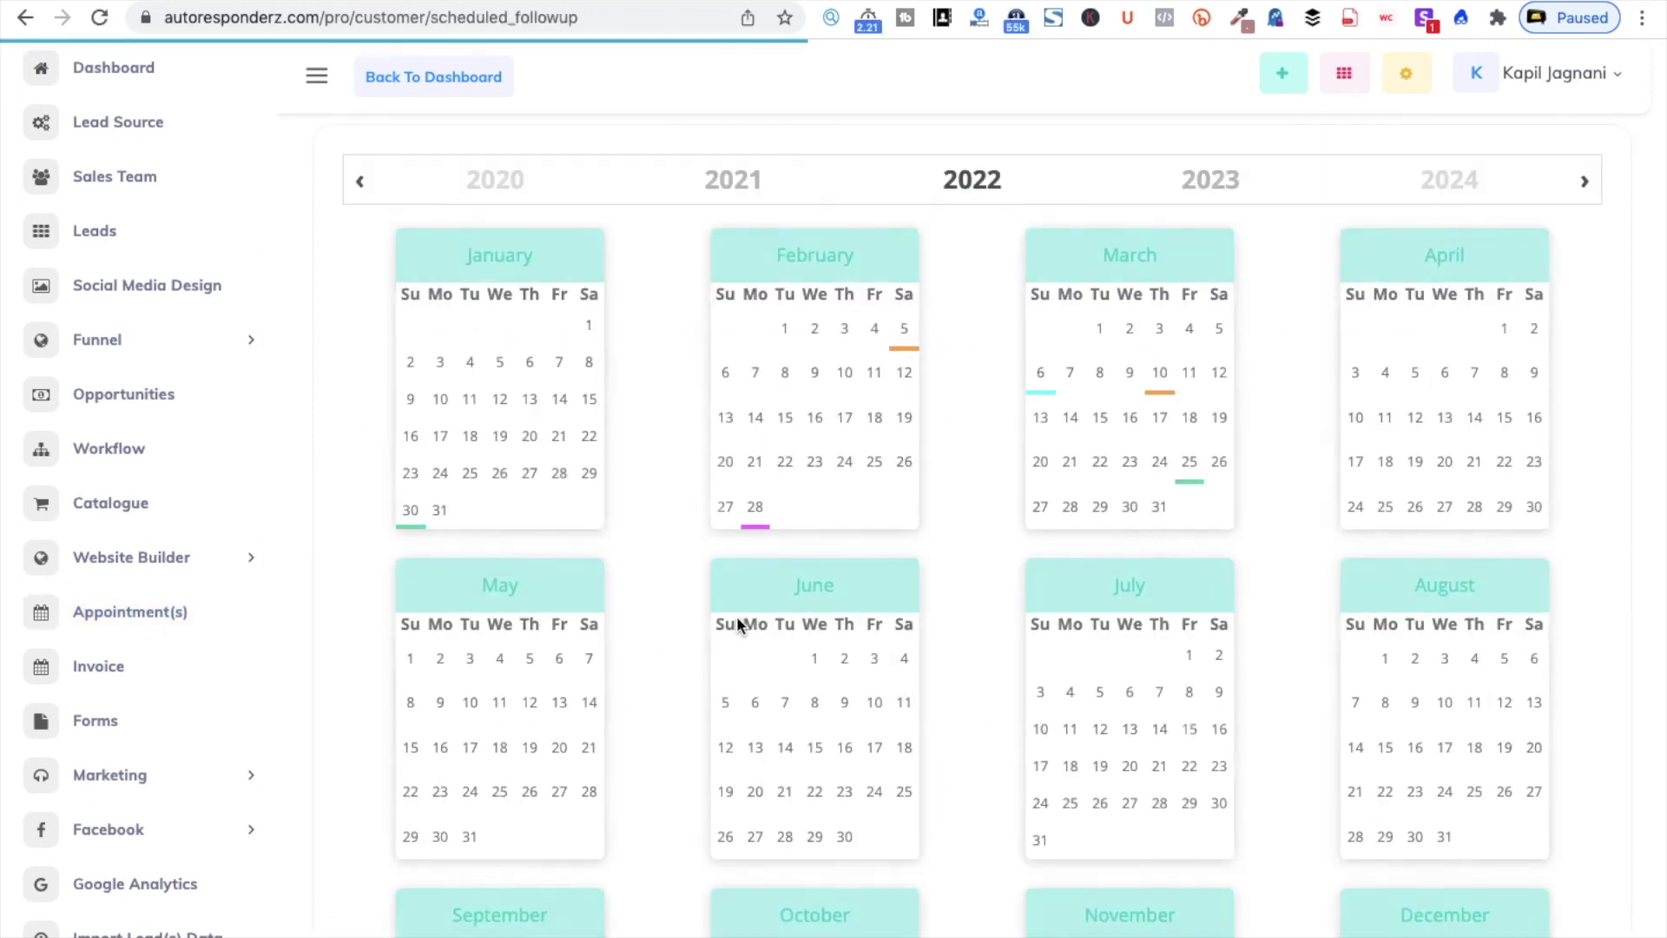
left_click(1196, 485)
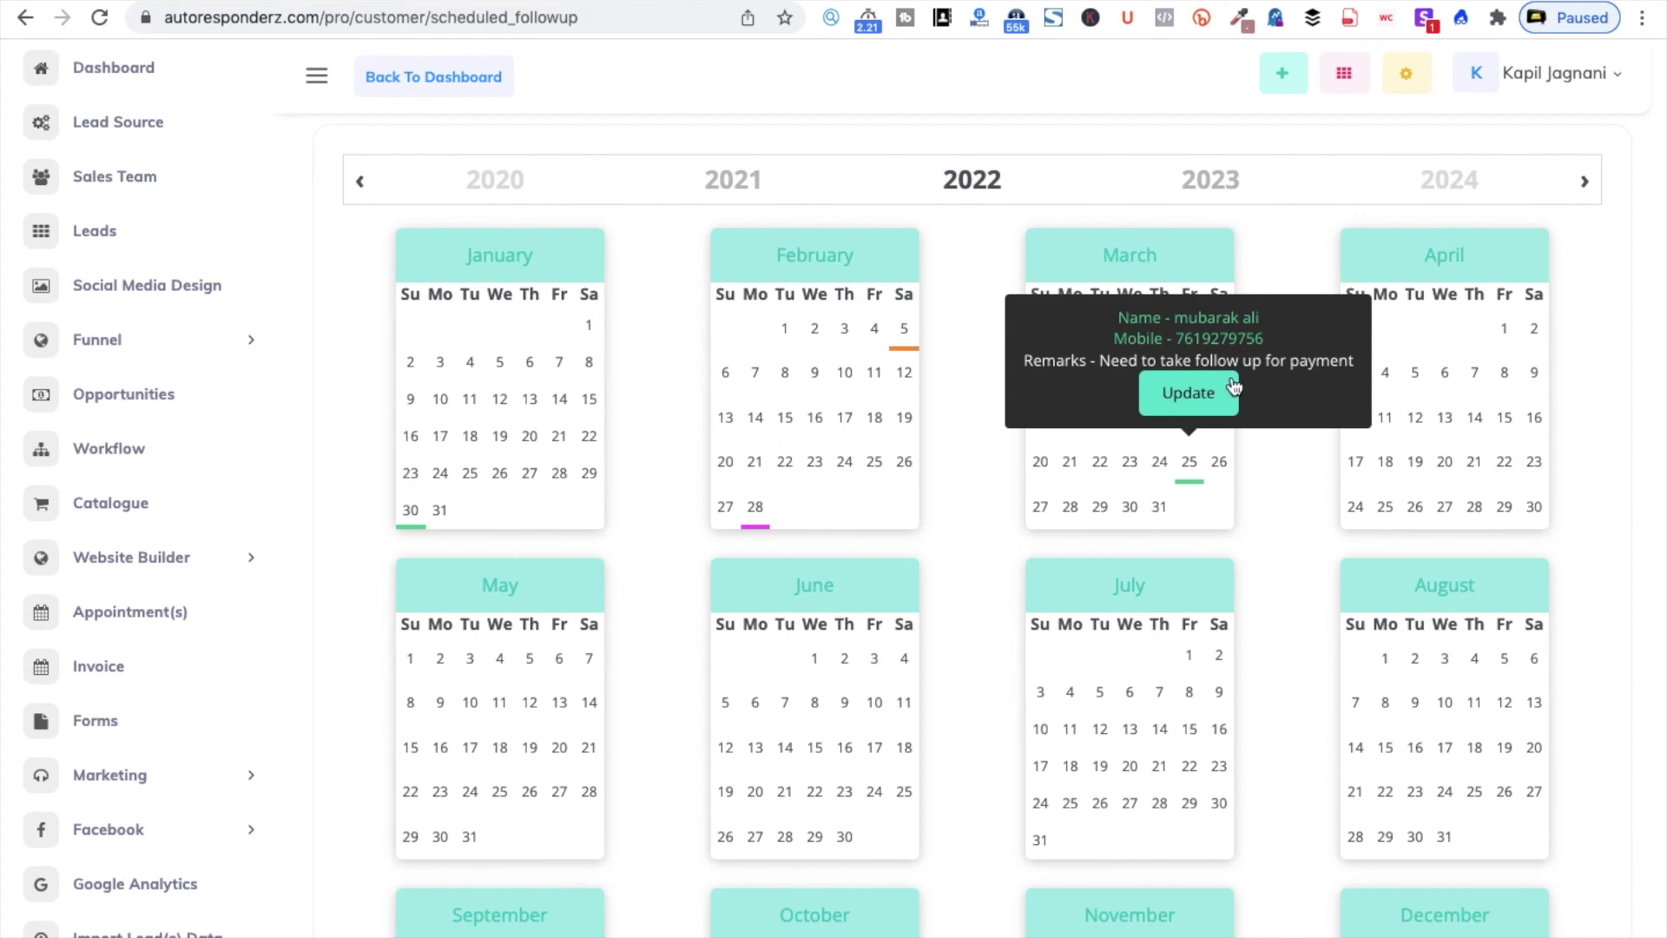
left_click(1201, 474)
scroll(1059, 582, "down", 1)
scroll(1059, 581, "down", 1)
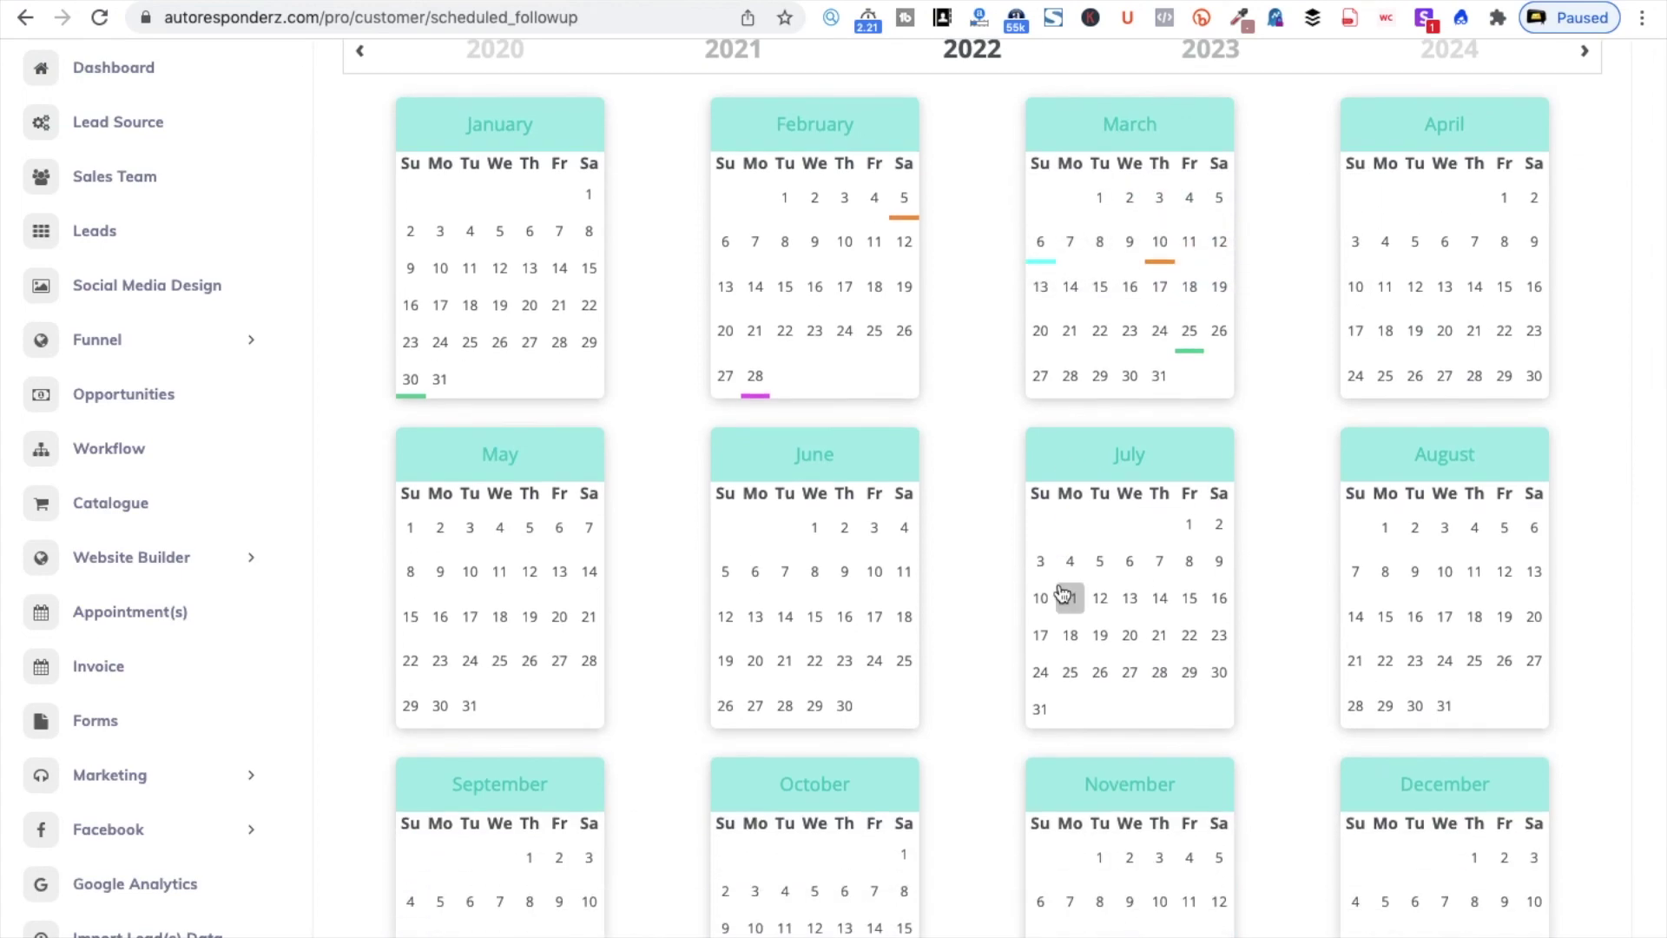
scroll(1060, 590, "down", 2)
scroll(1059, 590, "up", 4)
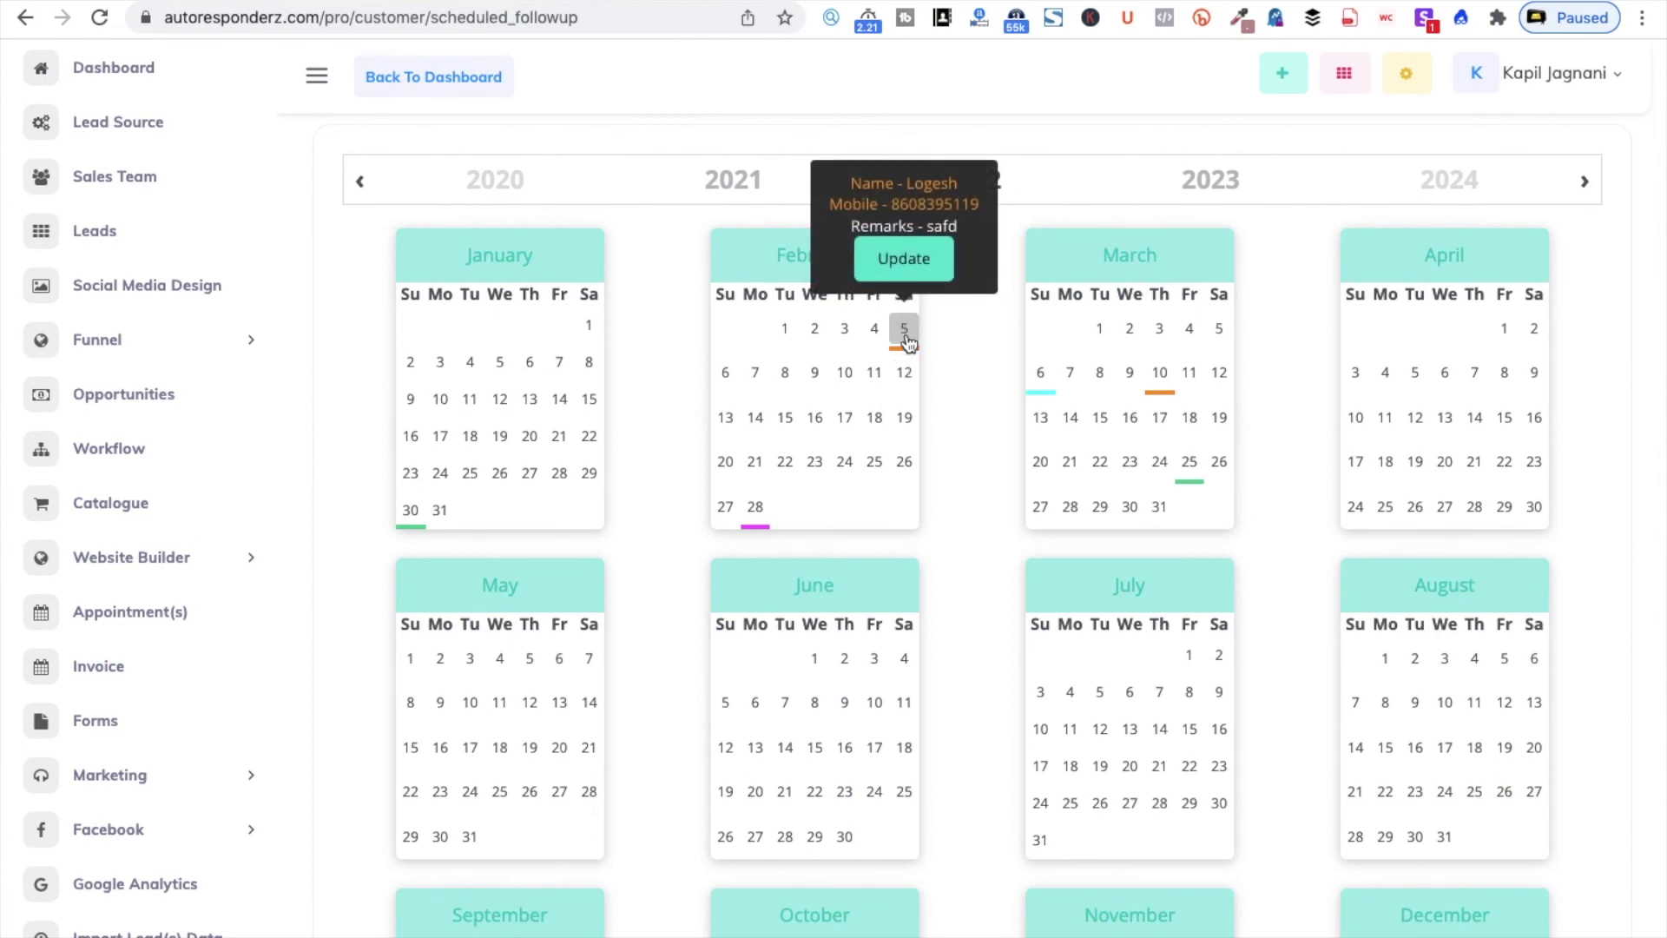
mouse_move(762, 516)
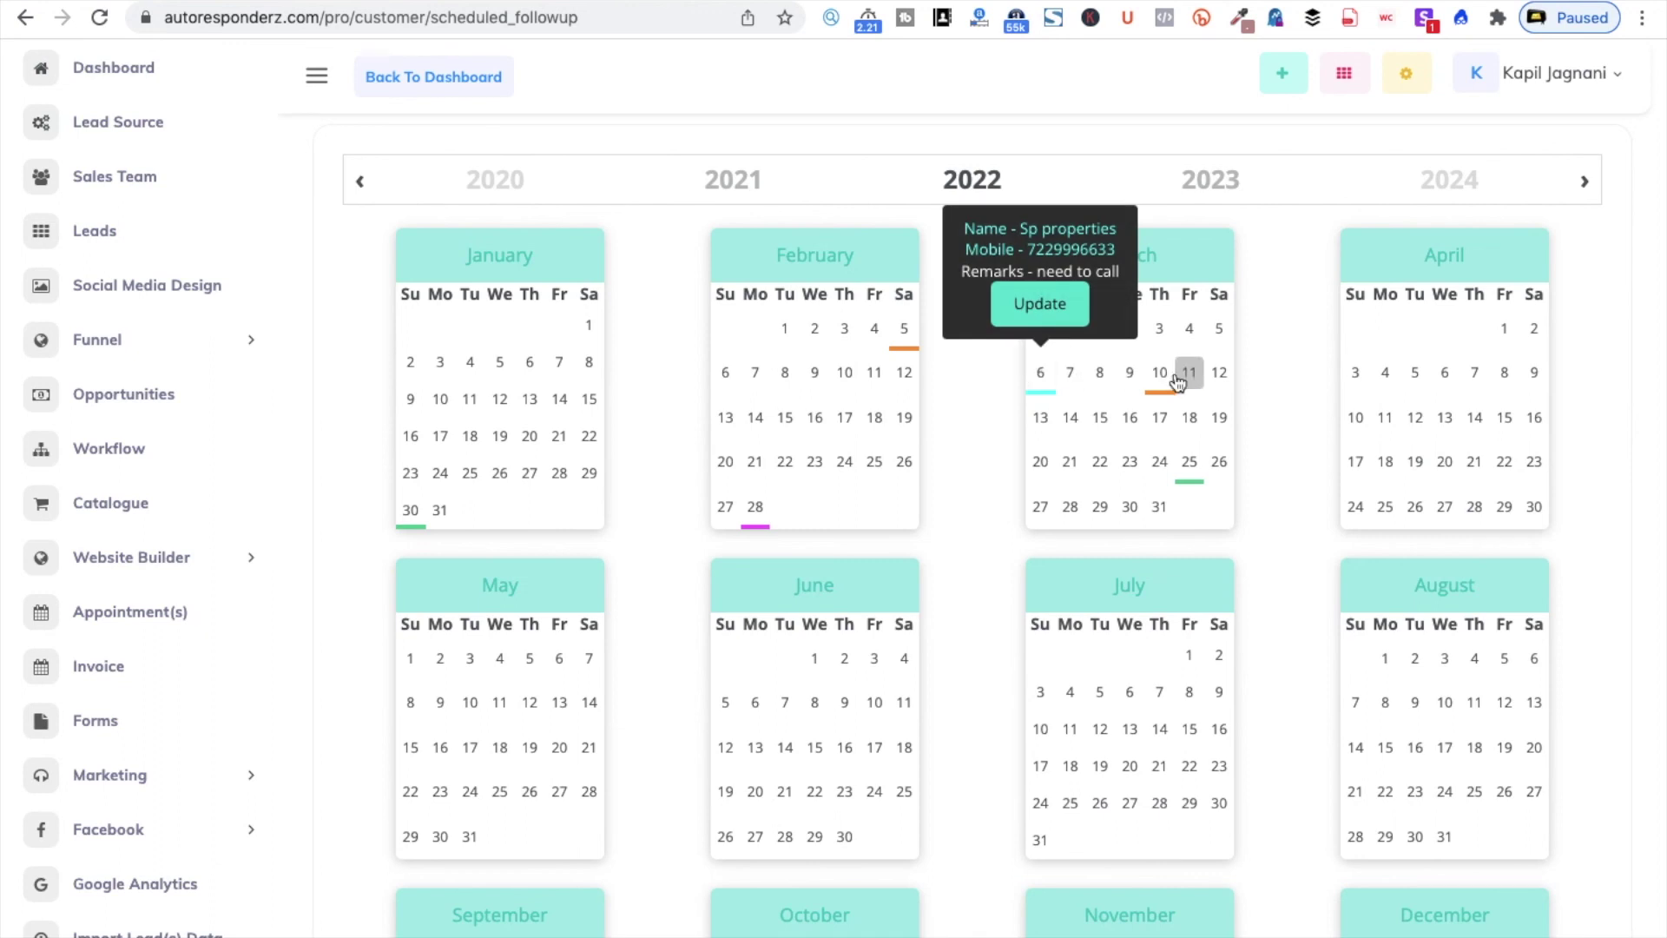
mouse_move(1166, 396)
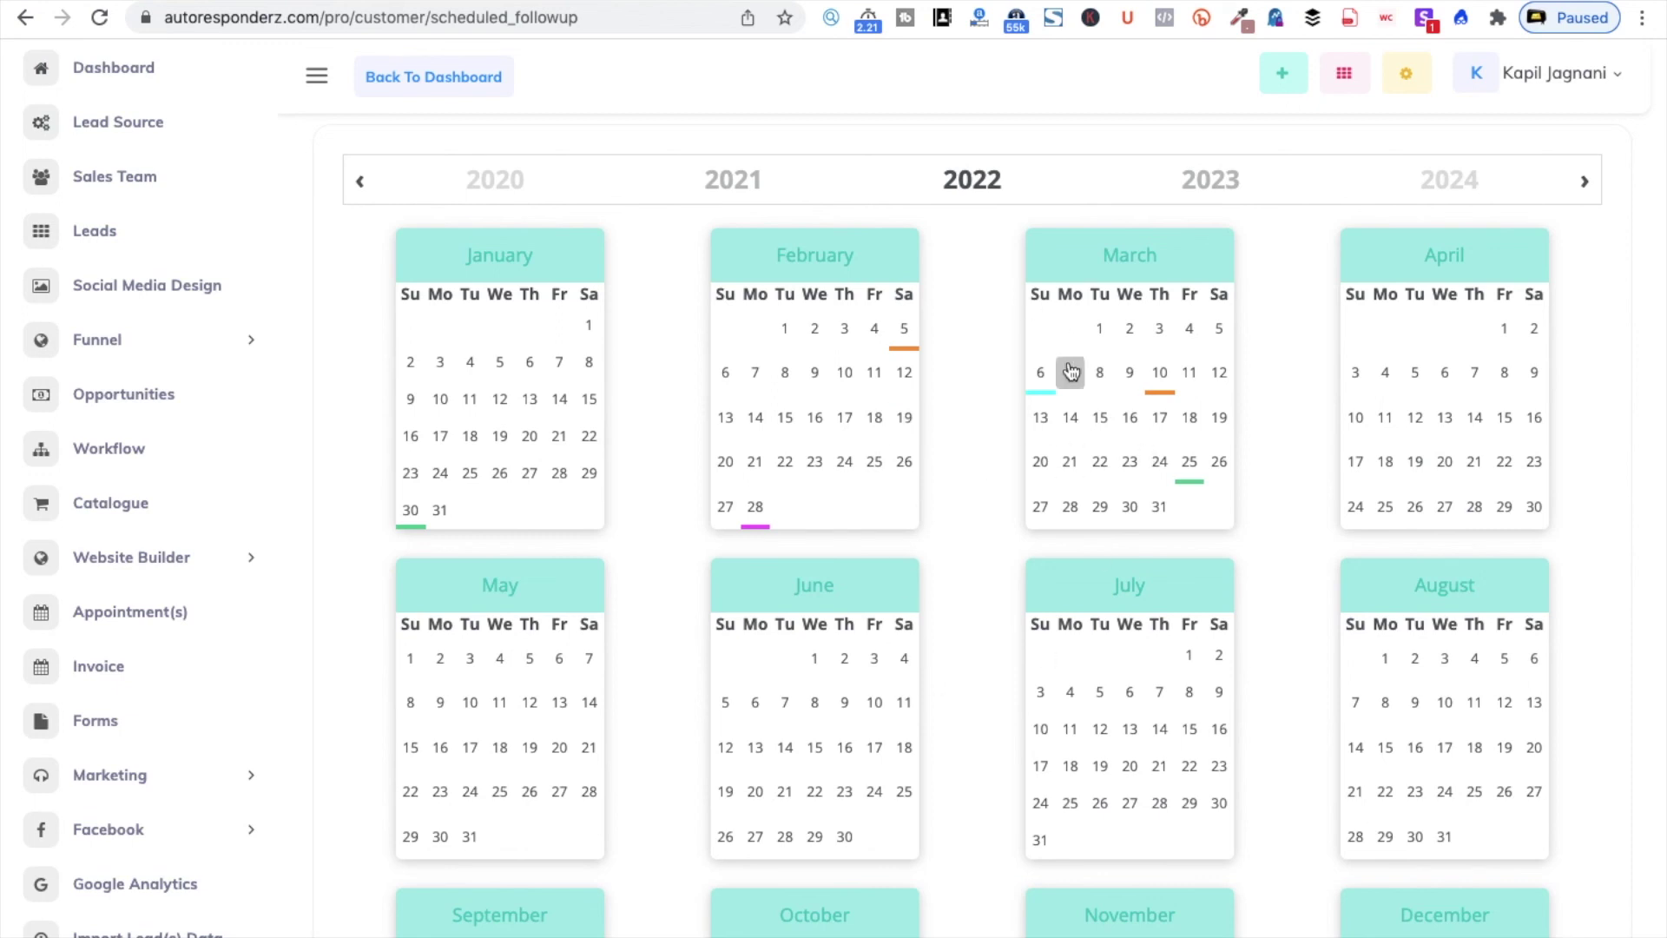
Step: Open the 25 March 2022 follow-up for updating from the calendar, review its form and return to the leads list
left_click(1186, 464)
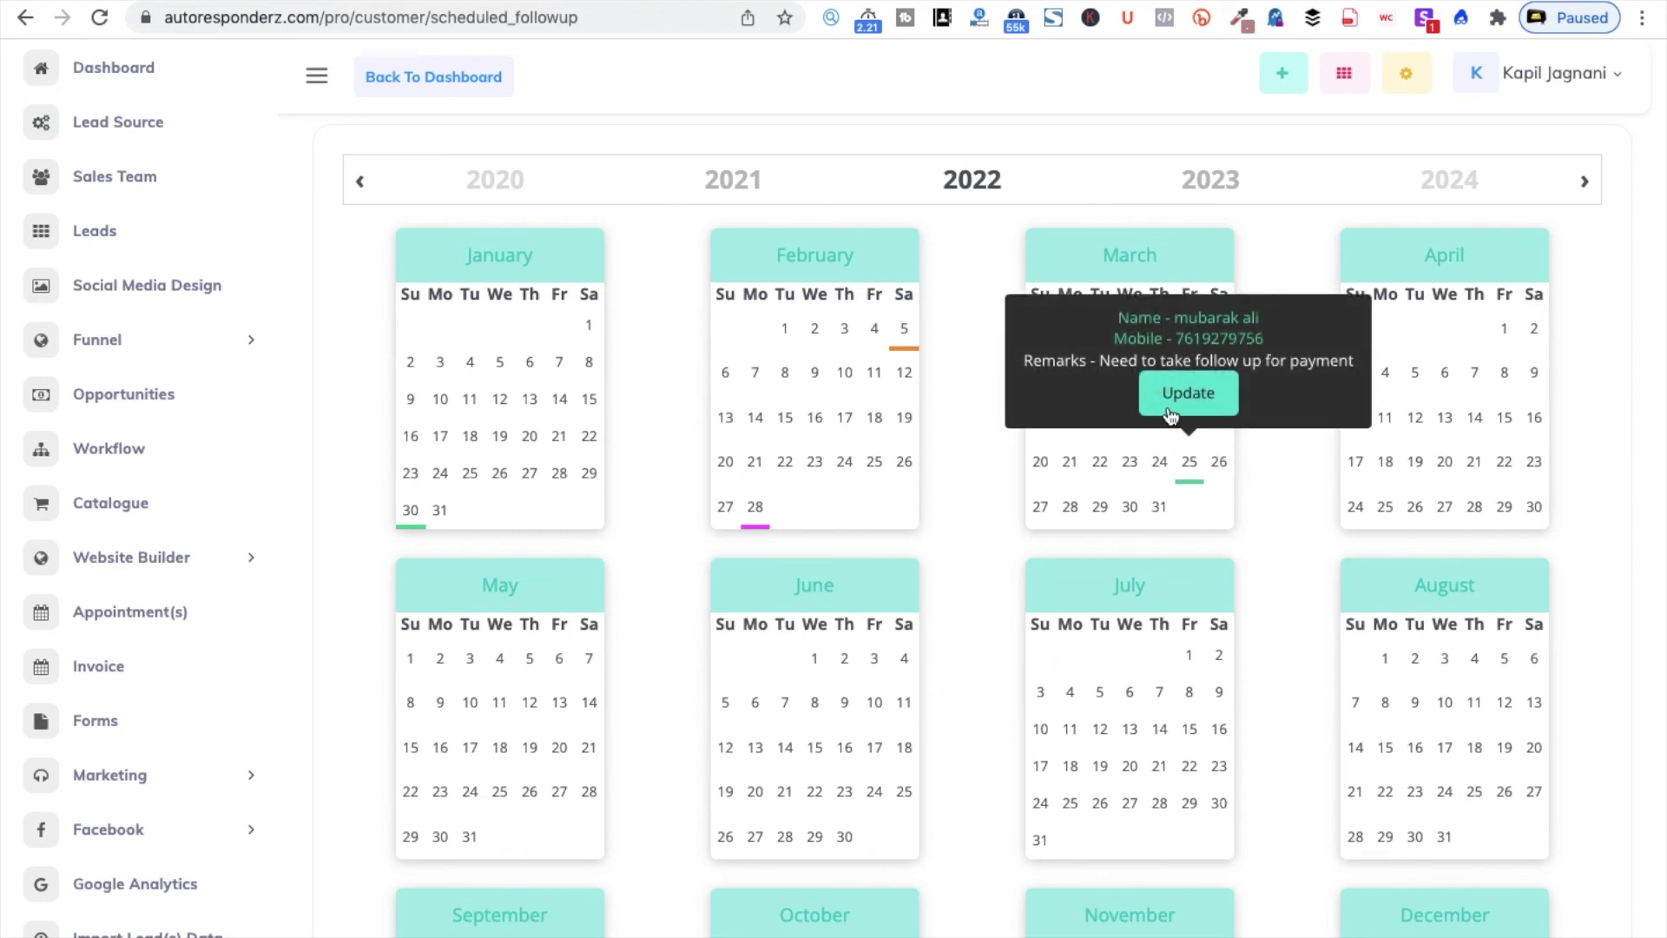
left_click(1181, 408)
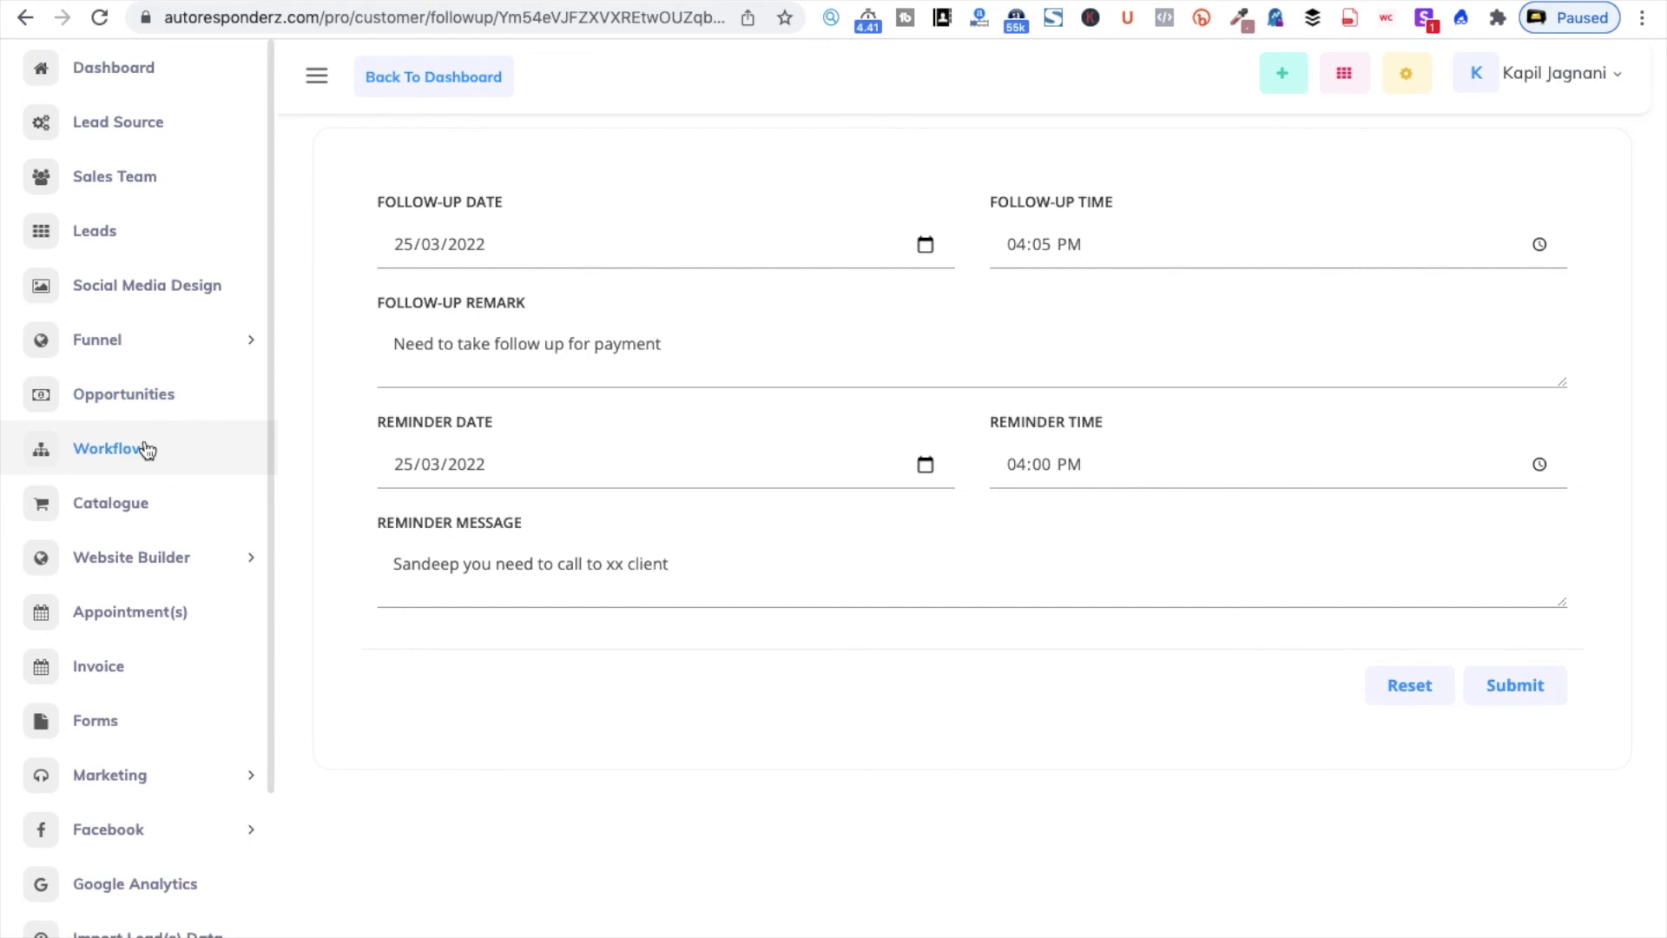
left_click(189, 232)
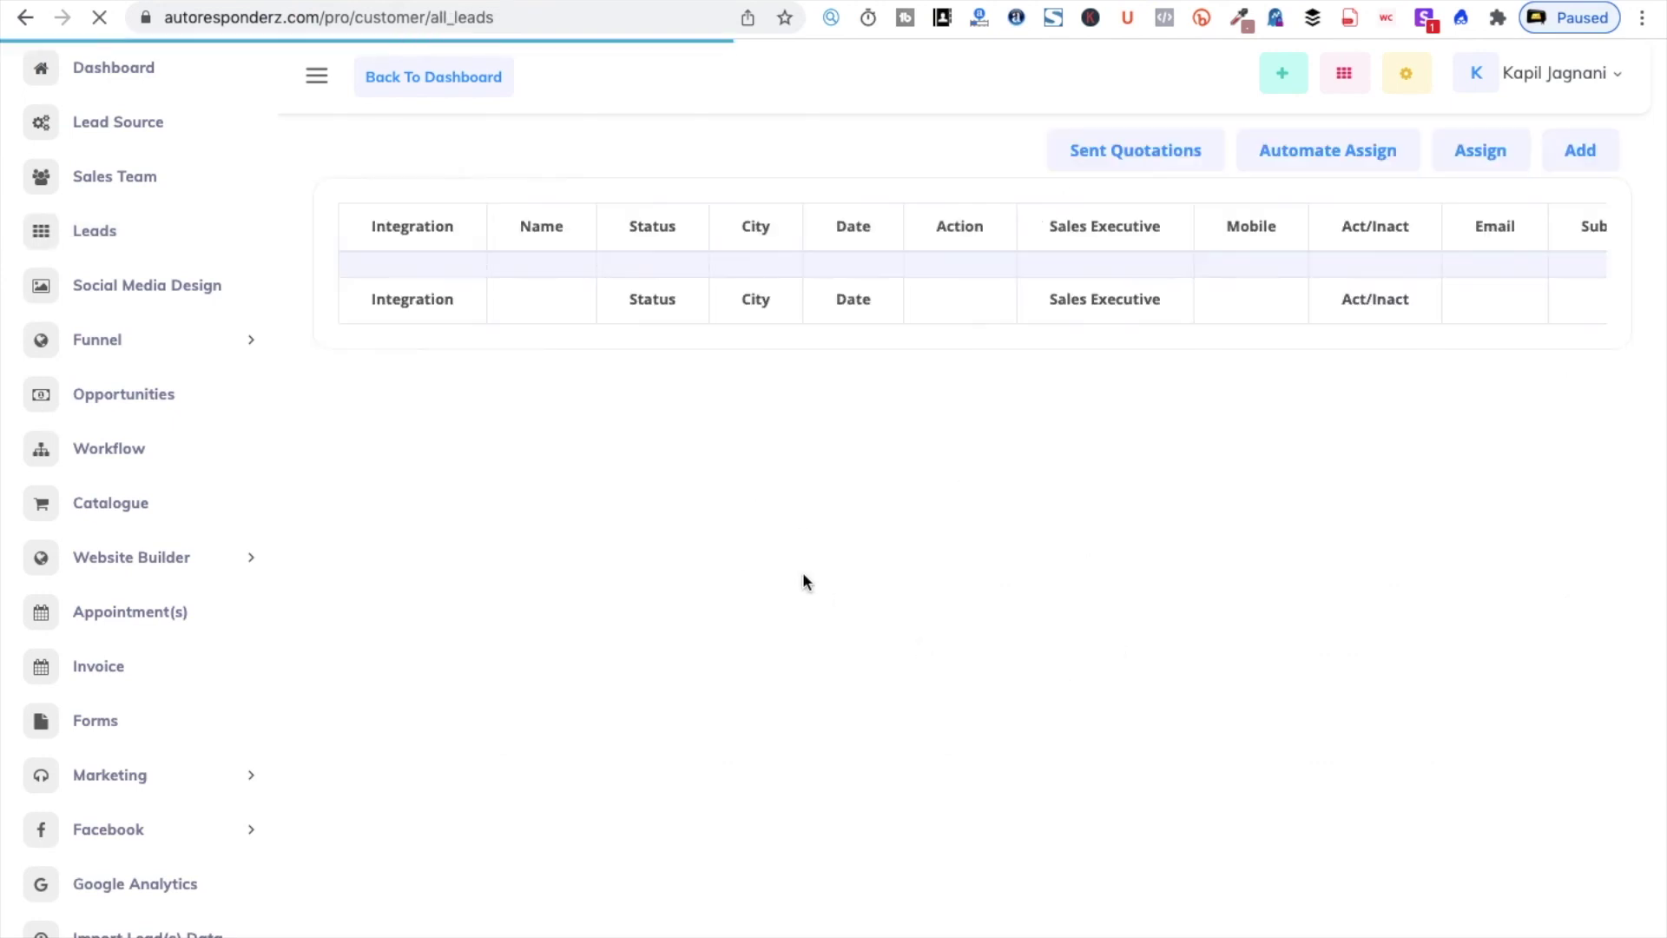